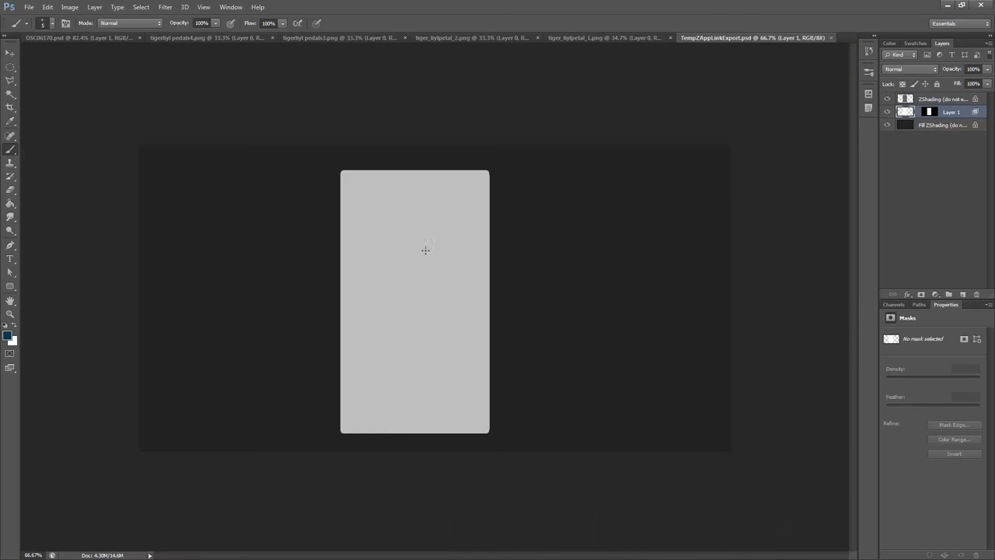
# - Copy the entire petal image in tigerliyl pedals4.png and clear the selection
pyautogui.press('z')
pyautogui.moveTo(416, 285); pyautogui.dragTo(425, 279)
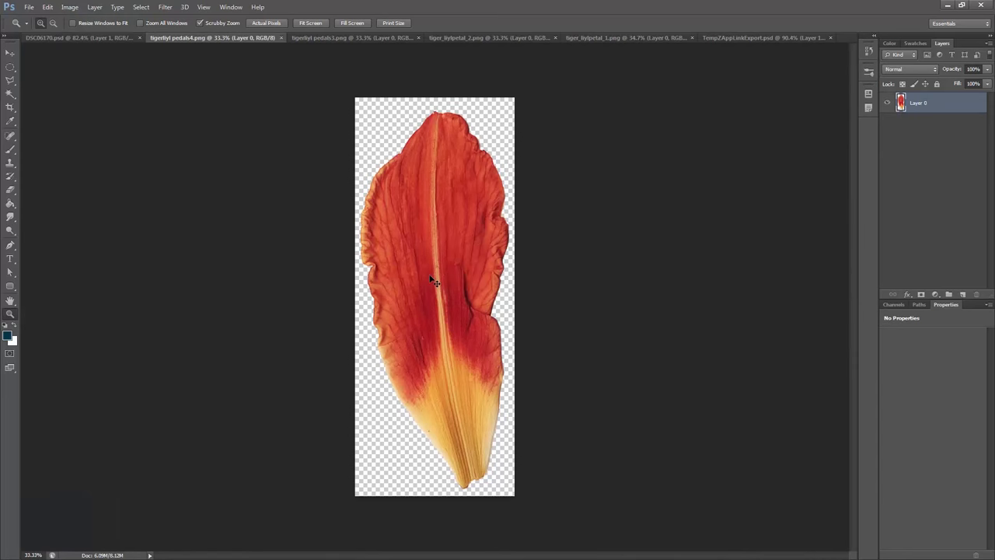
pyautogui.moveTo(437, 276); pyautogui.dragTo(471, 262)
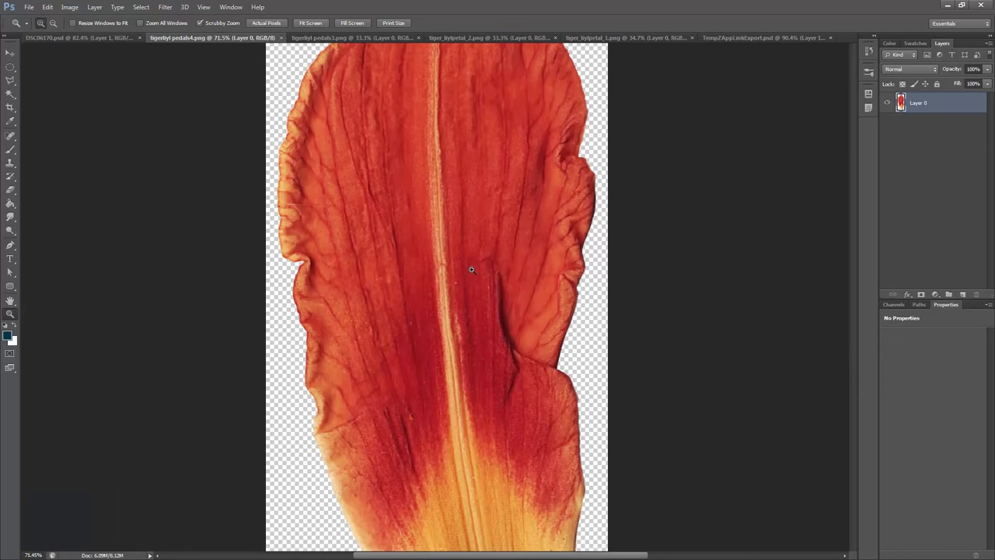
pyautogui.rightClick(422, 263)
pyautogui.click(454, 279)
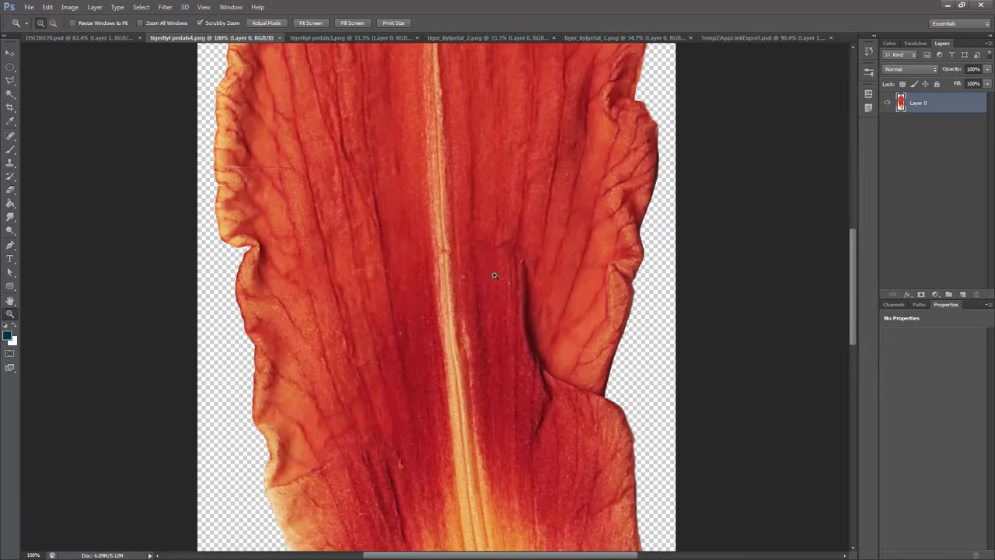
pyautogui.moveTo(497, 275); pyautogui.dragTo(423, 261)
pyautogui.rightClick(423, 260)
pyautogui.click(458, 270)
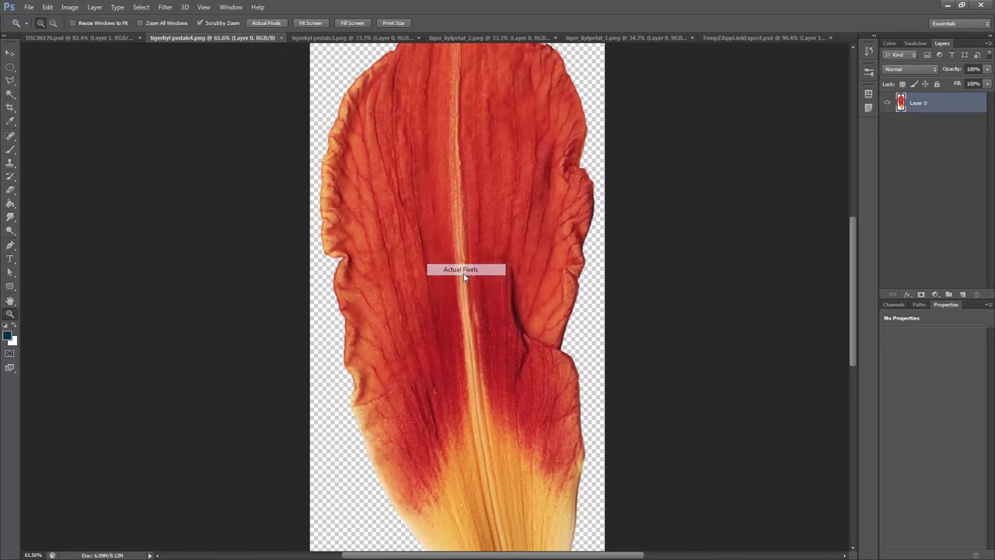
pyautogui.moveTo(473, 273); pyautogui.dragTo(449, 272)
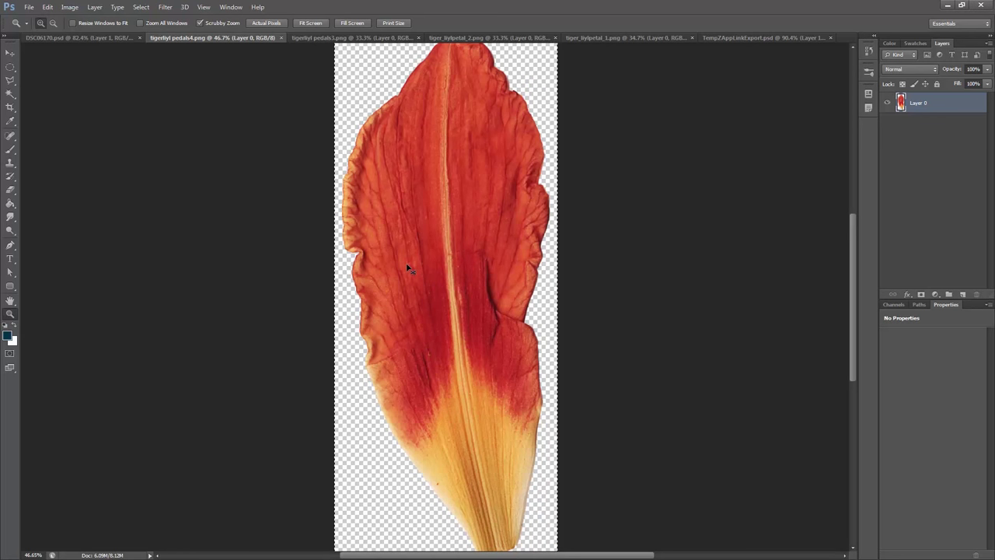
pyautogui.hotkey('ctrl', 'd')
# - Paste the copied petal into TempZAppLinkExport.psd above Layer 1
pyautogui.hotkey('ctrl', 'Tab')
pyautogui.hotkey('ctrl', 'Tab')
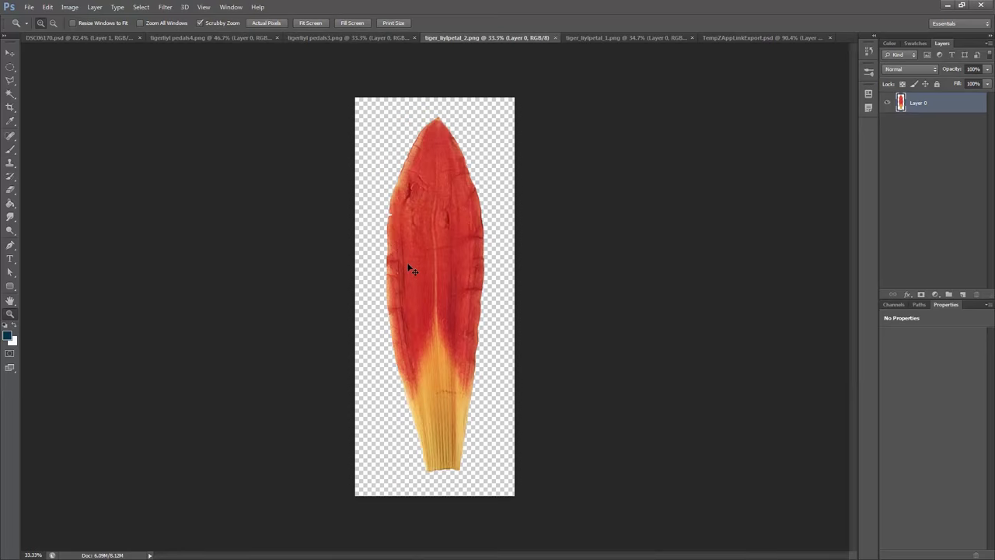
pyautogui.hotkey('ctrl', 'Tab')
pyautogui.hotkey('ctrl', 'Tab')
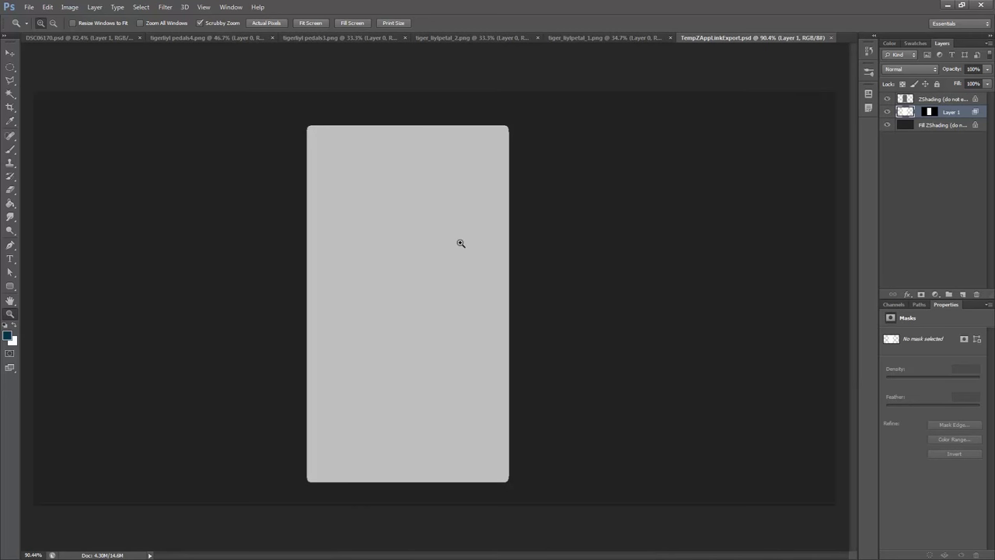
pyautogui.hotkey('ctrl', 'v')
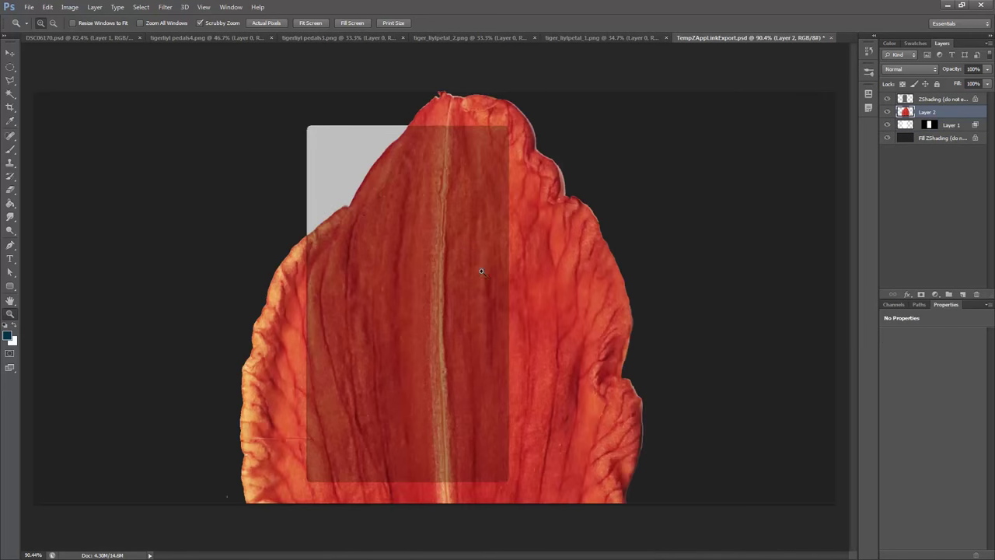
# - Scale the pasted petal proportionally to about 33.6% and fit it inside the light grey plane
pyautogui.moveTo(482, 270); pyautogui.dragTo(457, 270)
pyautogui.hotkey('ctrl', 't')
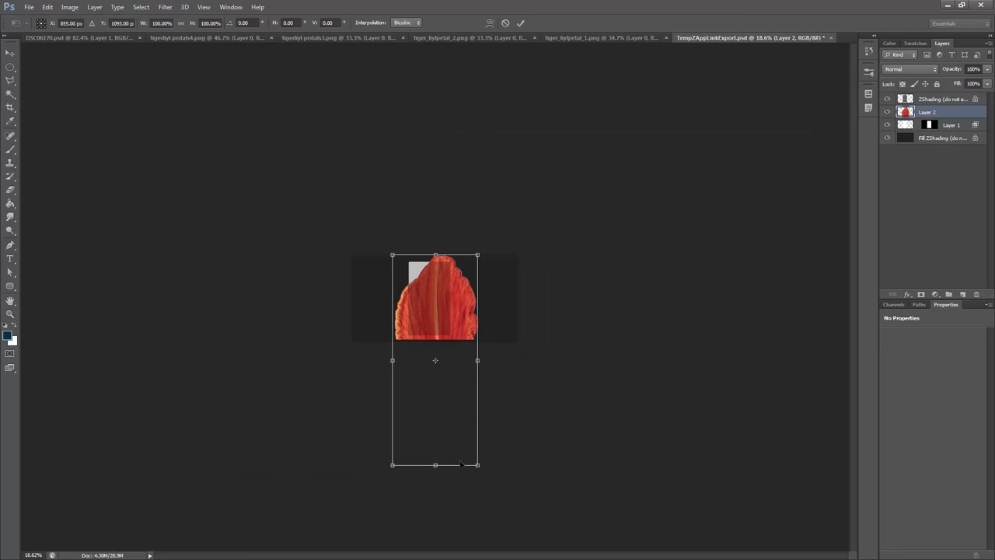
pyautogui.keyDown('shift'); pyautogui.moveTo(477, 465); pyautogui.dragTo(443, 334); pyautogui.keyUp('shift')
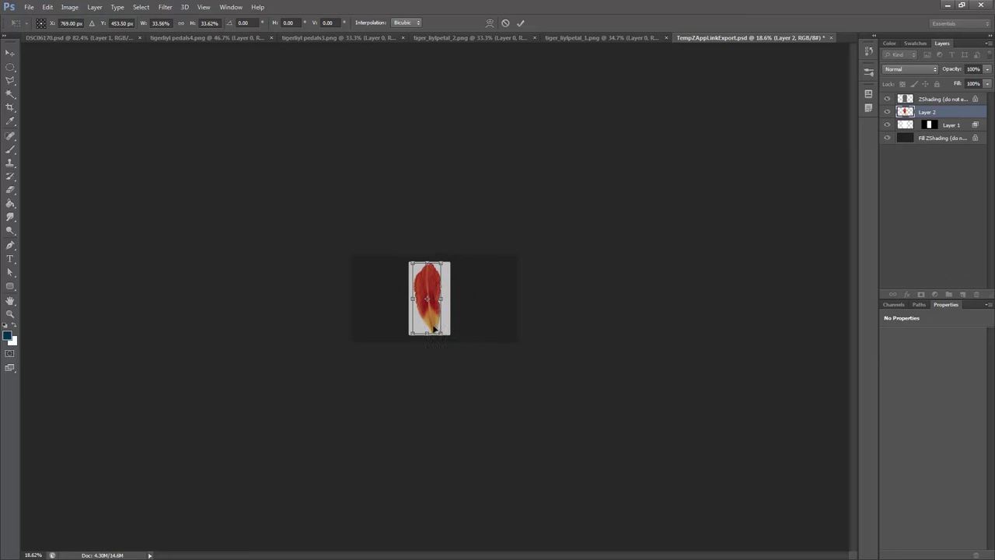
pyautogui.press('Return')
# - Try the Color Burn blend mode on the petal layer and set it back to Normal
pyautogui.press('z')
pyautogui.moveTo(429, 283); pyautogui.dragTo(472, 307)
pyautogui.click(952, 126)
pyautogui.keyDown('shift'); pyautogui.click(929, 112); pyautogui.keyUp('shift')
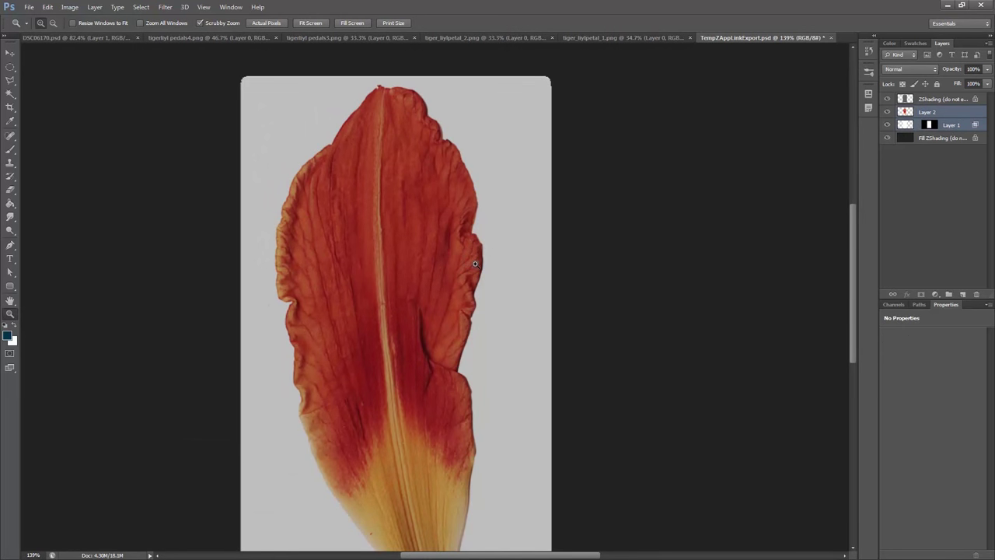
pyautogui.click(926, 112)
pyautogui.click(909, 68)
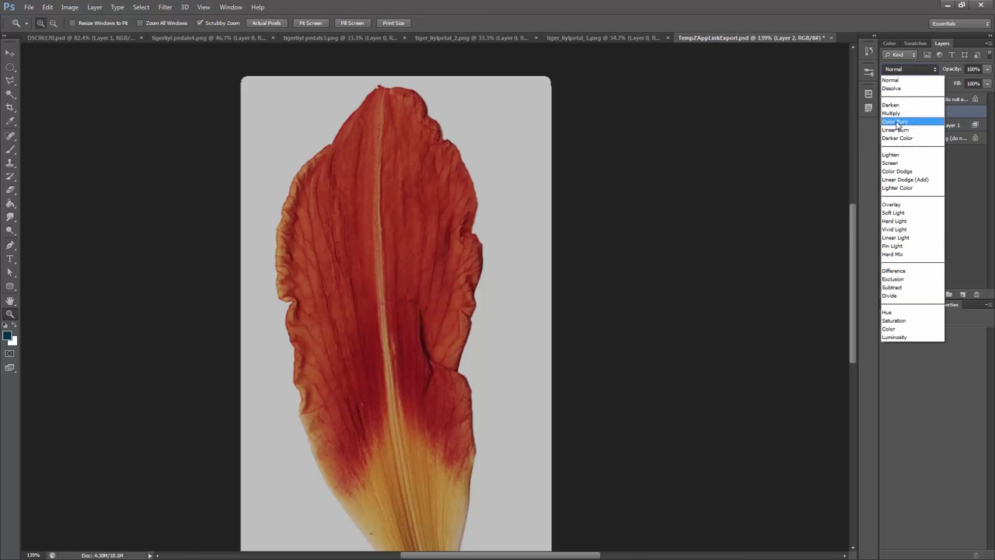
pyautogui.click(894, 121)
pyautogui.click(921, 69)
pyautogui.click(901, 73)
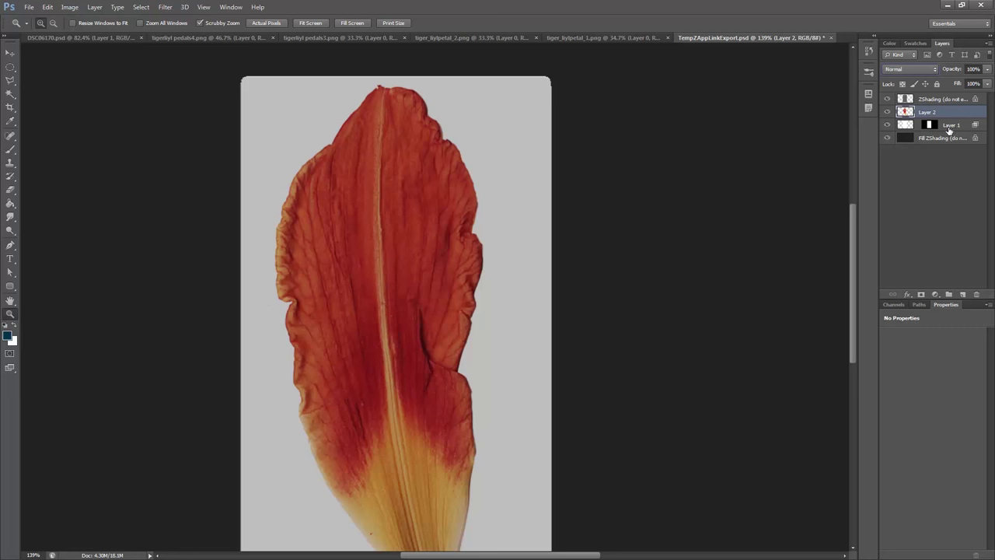
# - Merge the petal layer with the masked Layer 1 beneath it and rename the merged layer Layer 1
pyautogui.keyDown('shift'); pyautogui.click(948, 126); pyautogui.keyUp('shift')
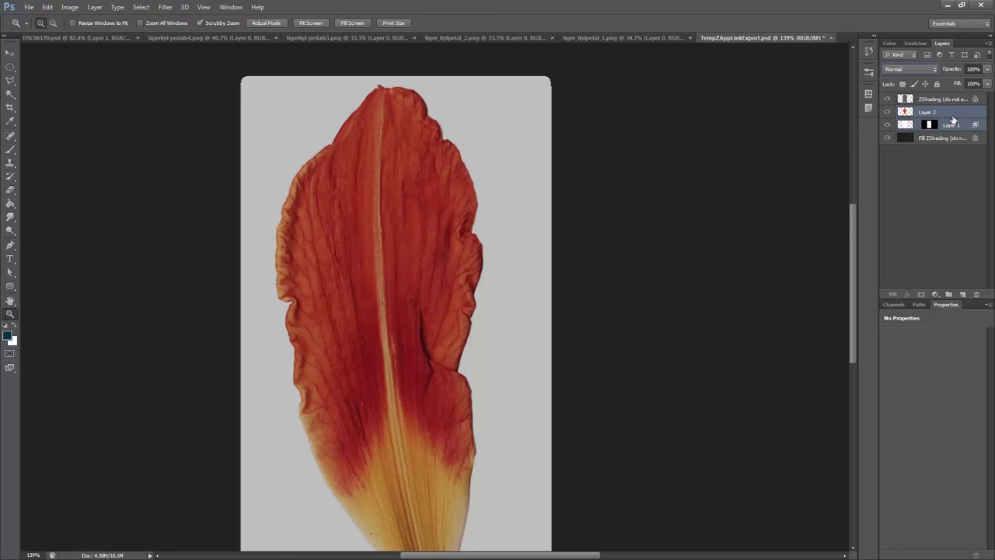
pyautogui.rightClick(953, 119)
pyautogui.click(800, 329)
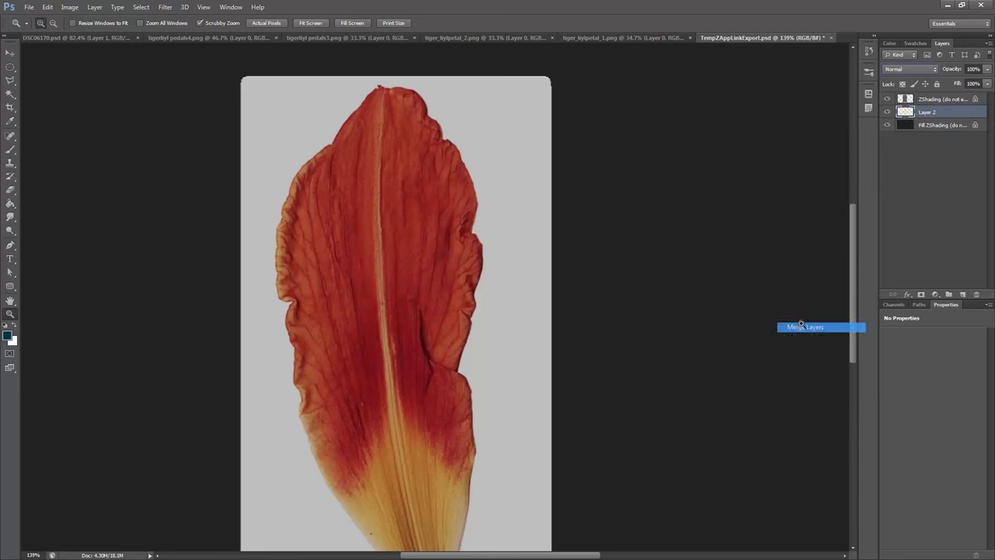
pyautogui.doubleClick(926, 113)
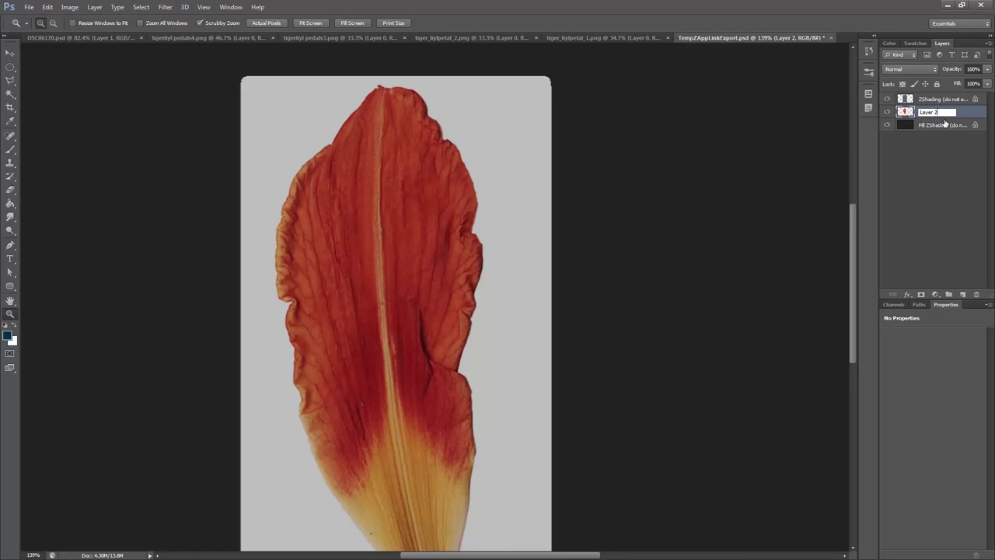
pyautogui.write('Layer 1')
pyautogui.press('Return')
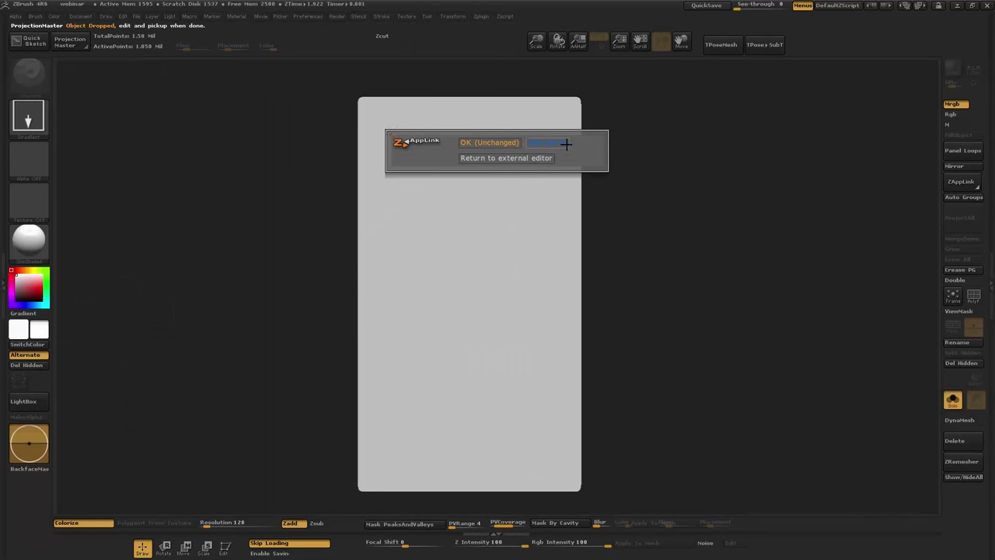
# - Switch to ZBrush, re-enter with the edited image and pick up the petal projection onto the plane
pyautogui.click(566, 144)
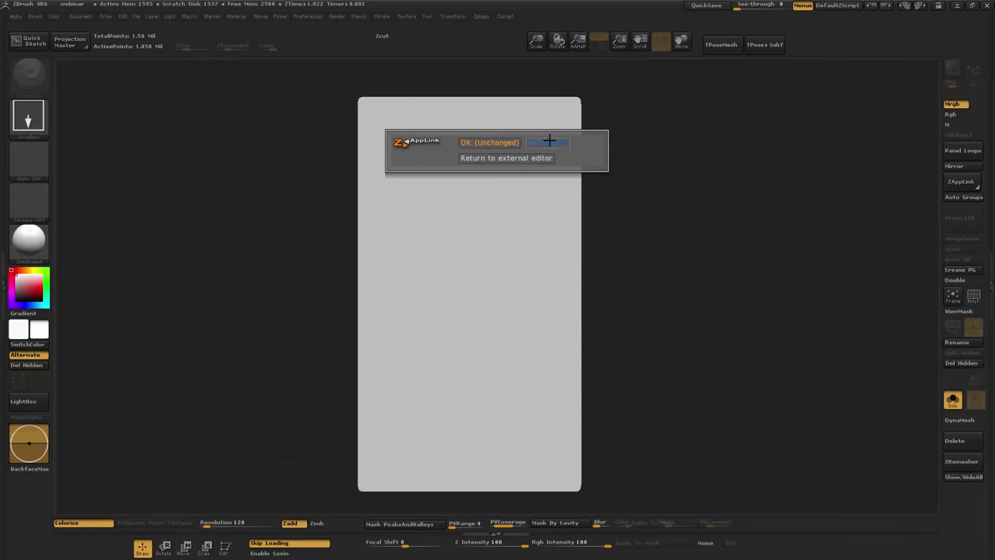
pyautogui.click(548, 141)
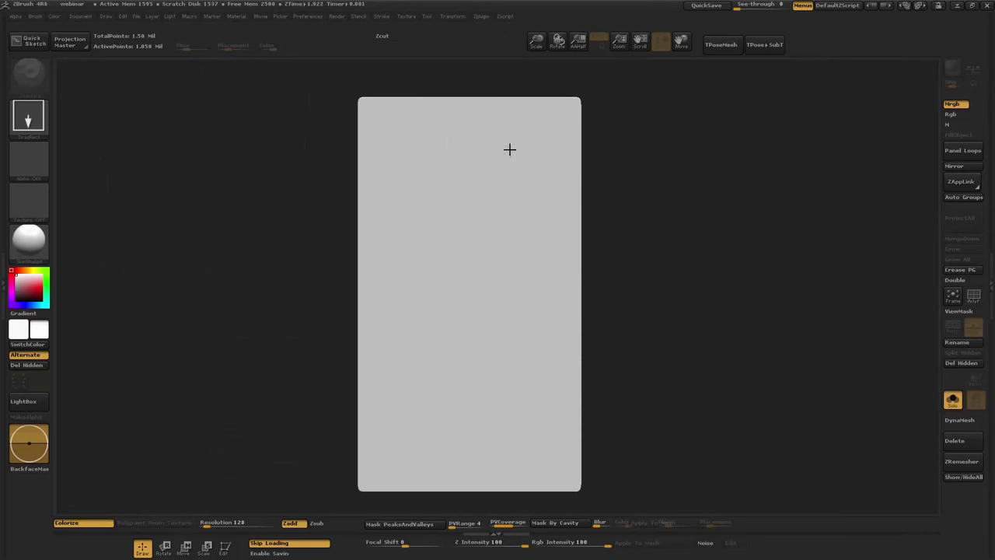
pyautogui.click(500, 141)
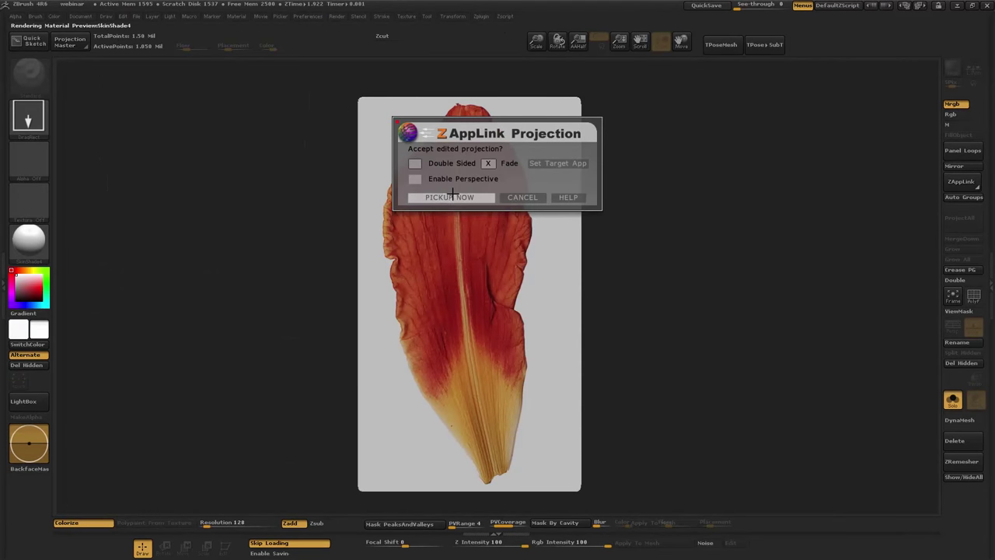
pyautogui.click(453, 196)
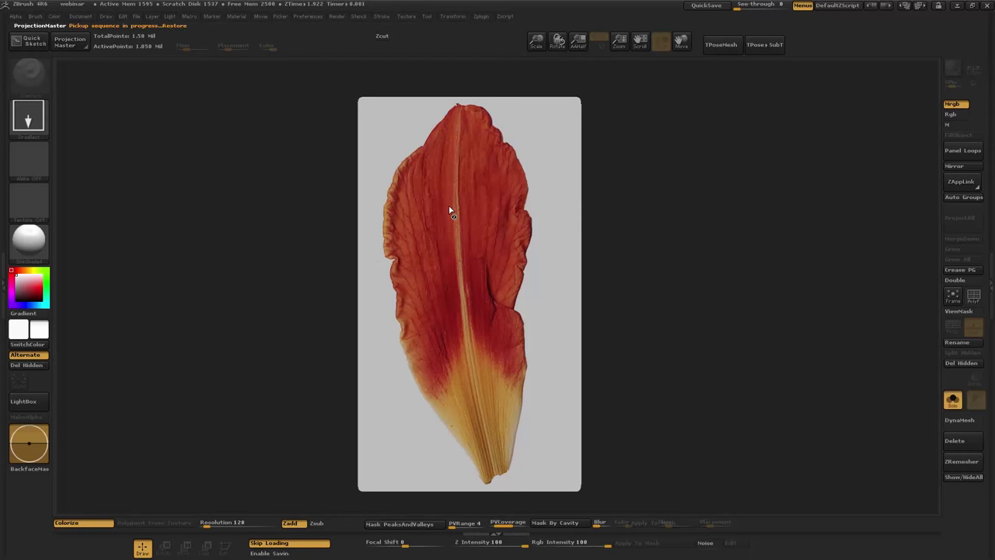
# - Turn on double-sided display for the petal plane and expand the tray holding the tool settings
pyautogui.moveTo(592, 275); pyautogui.dragTo(578, 295)
pyautogui.moveTo(933, 304); pyautogui.dragTo(692, 307)
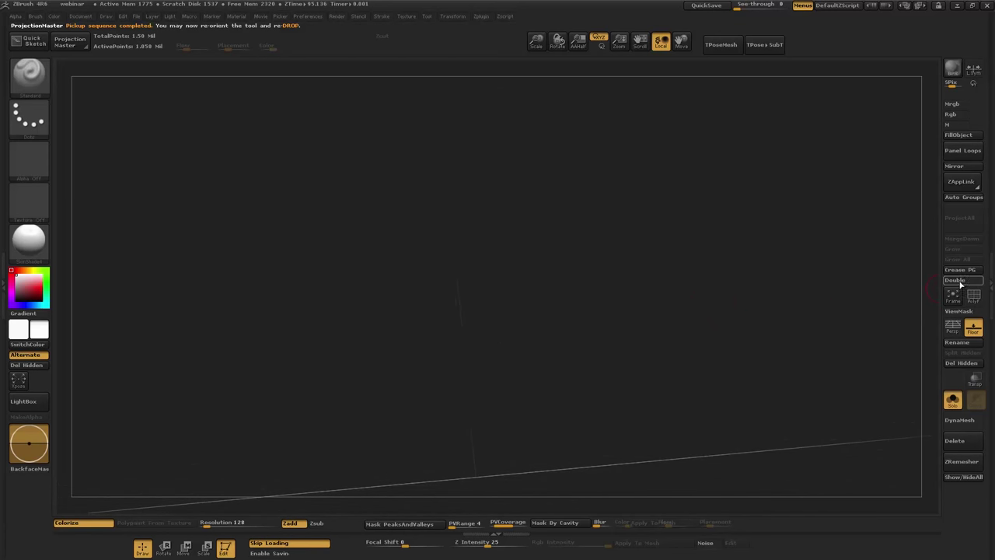
pyautogui.click(955, 280)
pyautogui.moveTo(777, 316); pyautogui.dragTo(750, 318)
pyautogui.click(991, 284)
pyautogui.moveTo(884, 397); pyautogui.dragTo(936, 281)
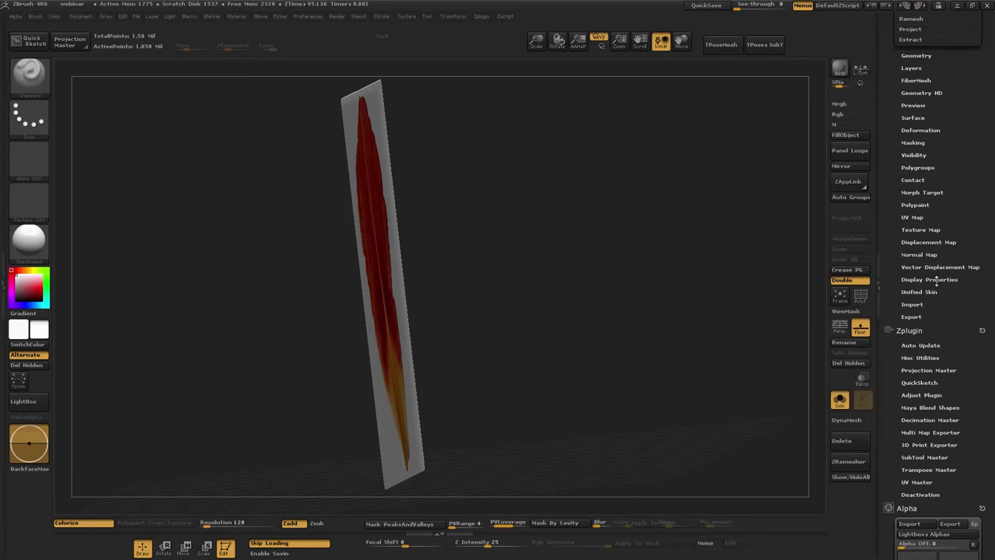
# - Expand the tool's Display Properties and toggle Double off and back on
pyautogui.click(920, 242)
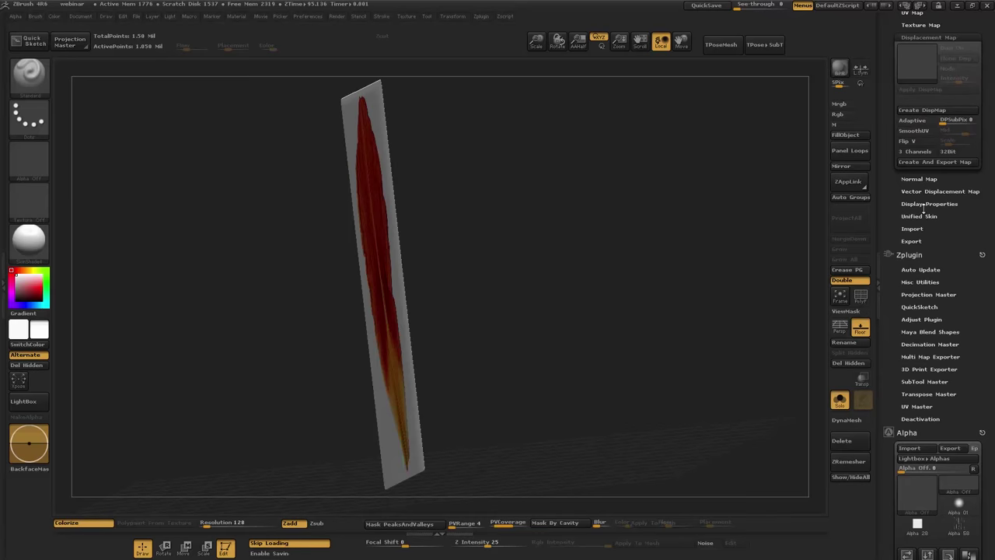
pyautogui.click(924, 204)
pyautogui.click(925, 104)
pyautogui.click(926, 104)
# - Mask the petal plane by colour intensity
pyautogui.moveTo(558, 276); pyautogui.dragTo(461, 327)
pyautogui.moveTo(532, 323); pyautogui.dragTo(572, 320)
pyautogui.scroll(5, 892, 208)
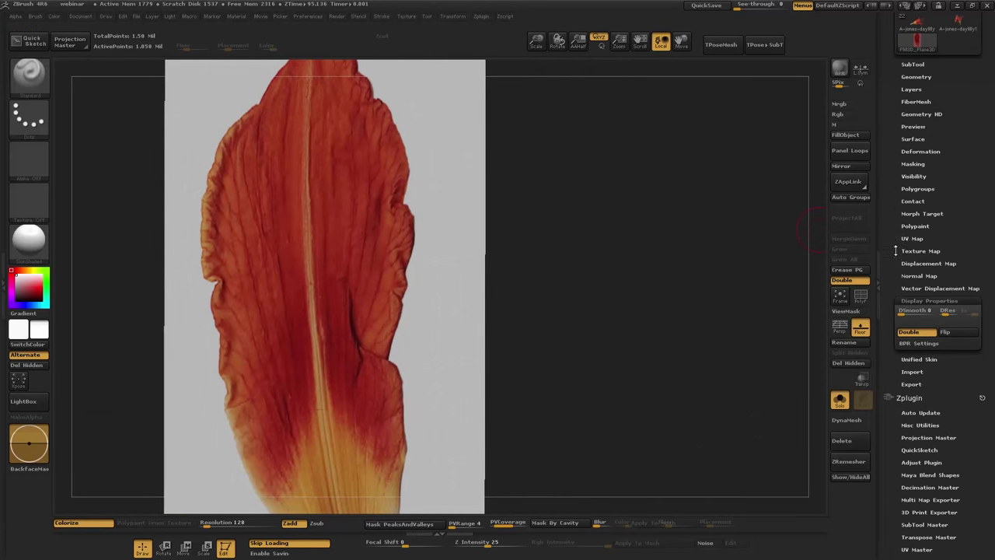
pyautogui.scroll(1, 896, 251)
pyautogui.click(913, 181)
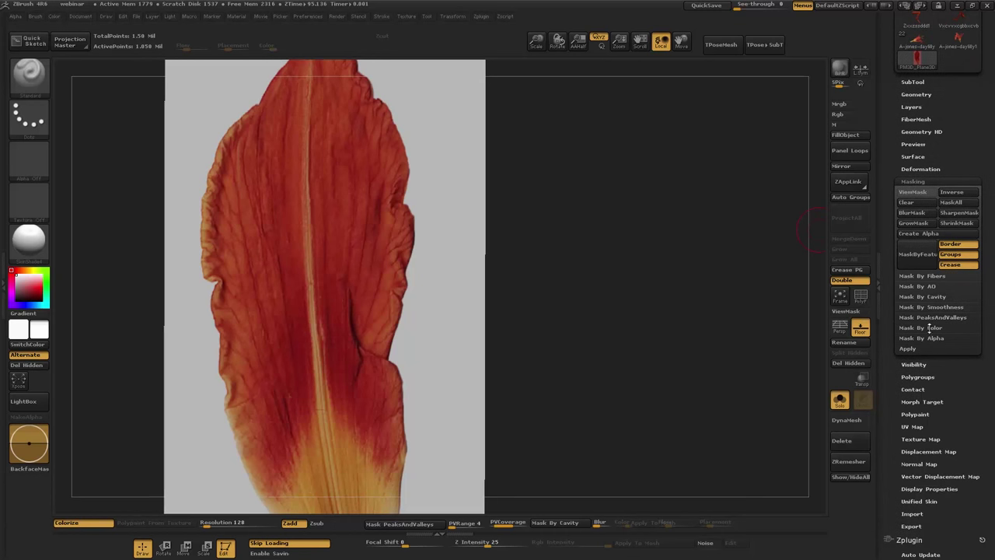
pyautogui.click(920, 328)
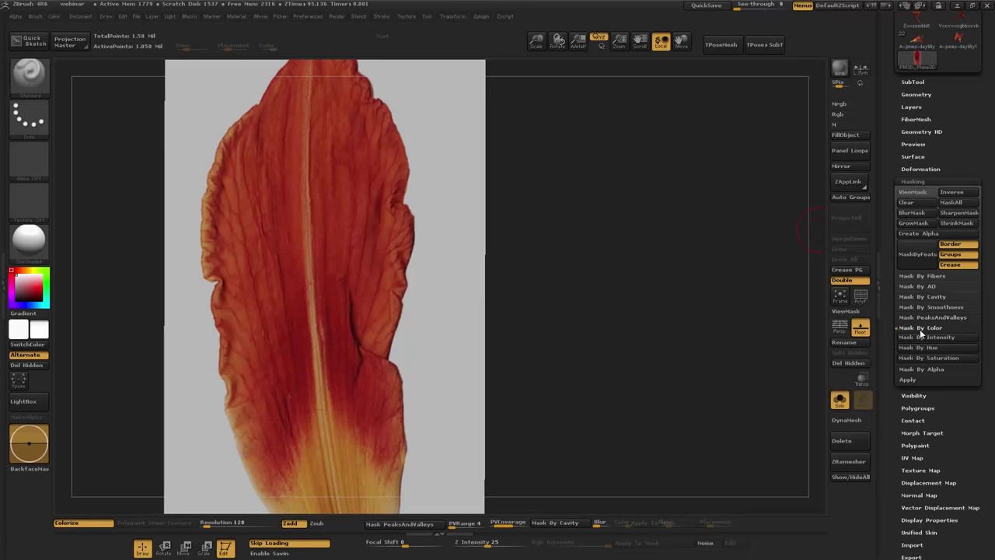
pyautogui.keyDown('alt'); pyautogui.moveTo(563, 323); pyautogui.dragTo(712, 295); pyautogui.keyUp('alt')
pyautogui.moveTo(685, 329); pyautogui.dragTo(741, 319)
pyautogui.keyDown('alt'); pyautogui.moveTo(468, 332); pyautogui.dragTo(558, 308, button='right'); pyautogui.keyUp('alt')
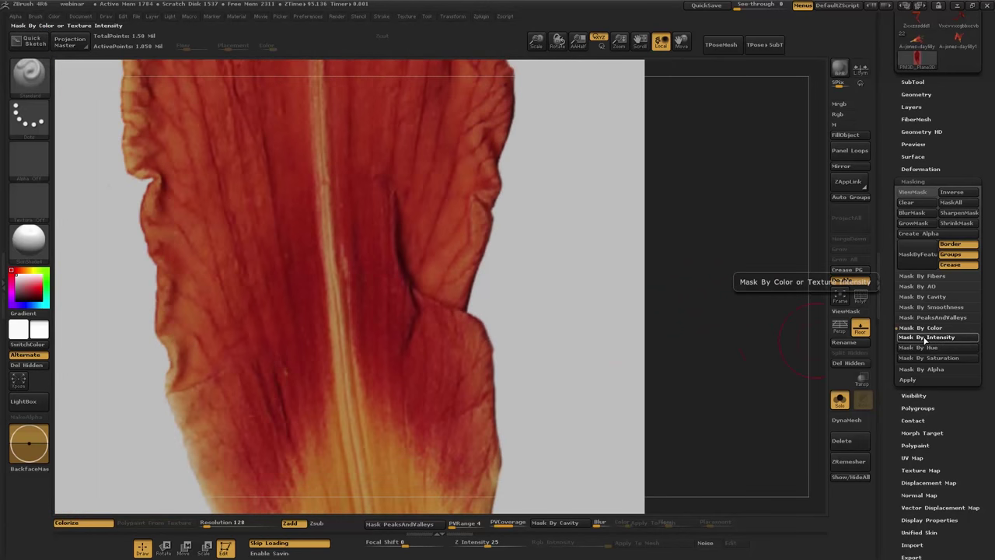
pyautogui.click(923, 338)
pyautogui.keyDown('ctrl'); pyautogui.moveTo(562, 335); pyautogui.dragTo(564, 335, button='right'); pyautogui.keyUp('ctrl')
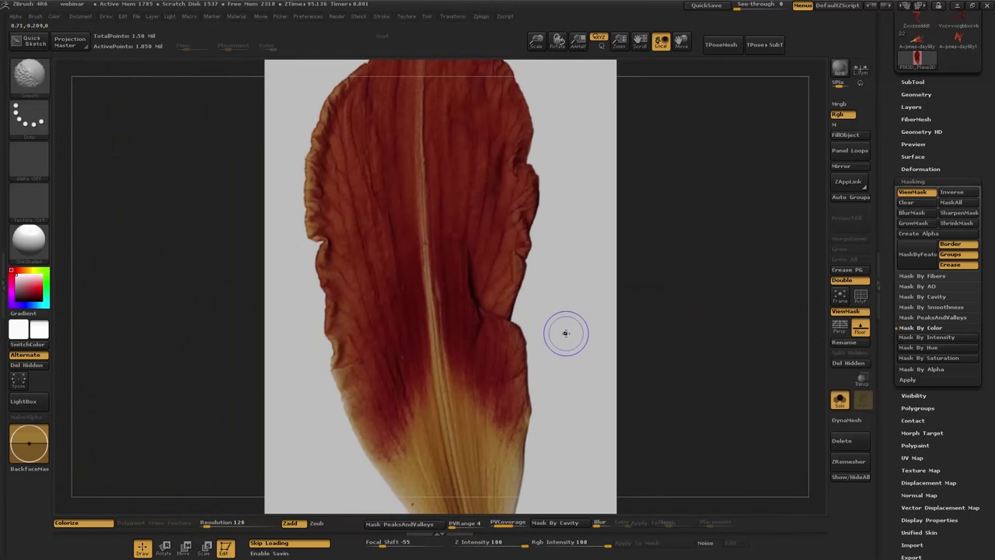
# - Show the plane's wireframe and expand the Geometry settings to examine its subdivision options
pyautogui.hotkey('shift', 'f')
pyautogui.moveTo(501, 310)
pyautogui.keyDown('ctrl'); pyautogui.mouseDown(button='right')
pyautogui.moveTo(502, 342)
pyautogui.moveTo(504, 315)
pyautogui.mouseUp(button='right'); pyautogui.keyUp('ctrl')
pyautogui.click(920, 95)
pyautogui.click(915, 125)
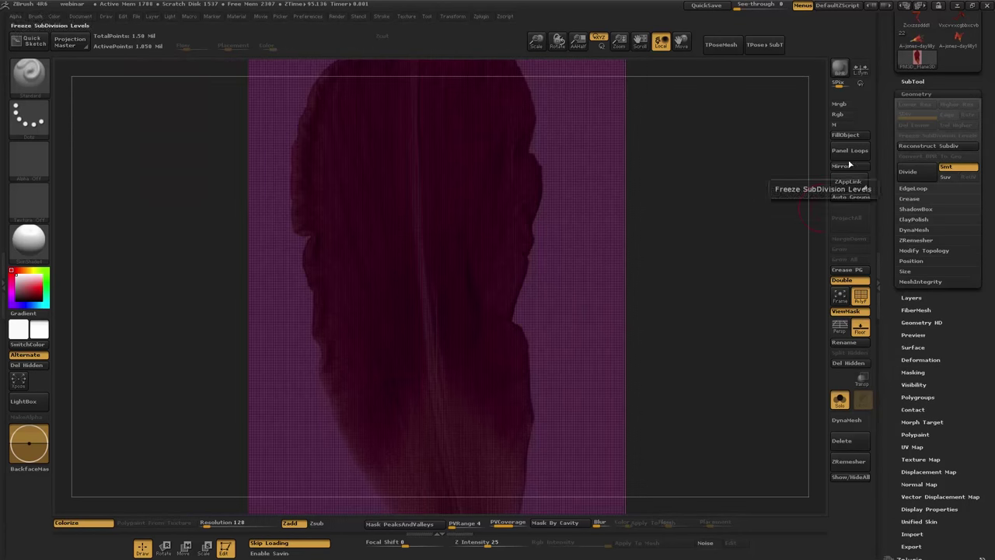
# - Try sharpening the intensity mask on the petal plane
pyautogui.keyDown('ctrl'); pyautogui.moveTo(694, 231); pyautogui.dragTo(684, 234, button='right'); pyautogui.keyUp('ctrl')
pyautogui.keyDown('ctrl'); pyautogui.click(699, 247); pyautogui.keyUp('ctrl')
pyautogui.moveTo(548, 278); pyautogui.dragTo(596, 280, button='right')
pyautogui.keyDown('ctrl'); pyautogui.keyDown('alt'); pyautogui.click(590, 275); pyautogui.keyUp('alt'); pyautogui.keyUp('ctrl')
pyautogui.keyDown('shift'); pyautogui.moveTo(538, 292); pyautogui.dragTo(533, 303, button='right'); pyautogui.keyUp('shift')
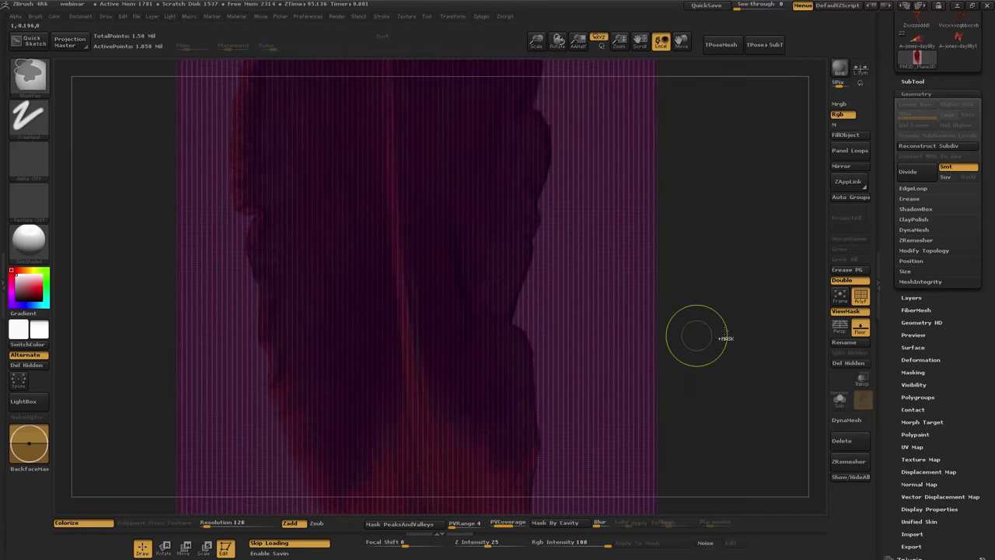
pyautogui.moveTo(693, 334); pyautogui.dragTo(783, 329)
# - Mask the plane by colour saturation and turn the masked petal area into its own polygroup
pyautogui.click(898, 372)
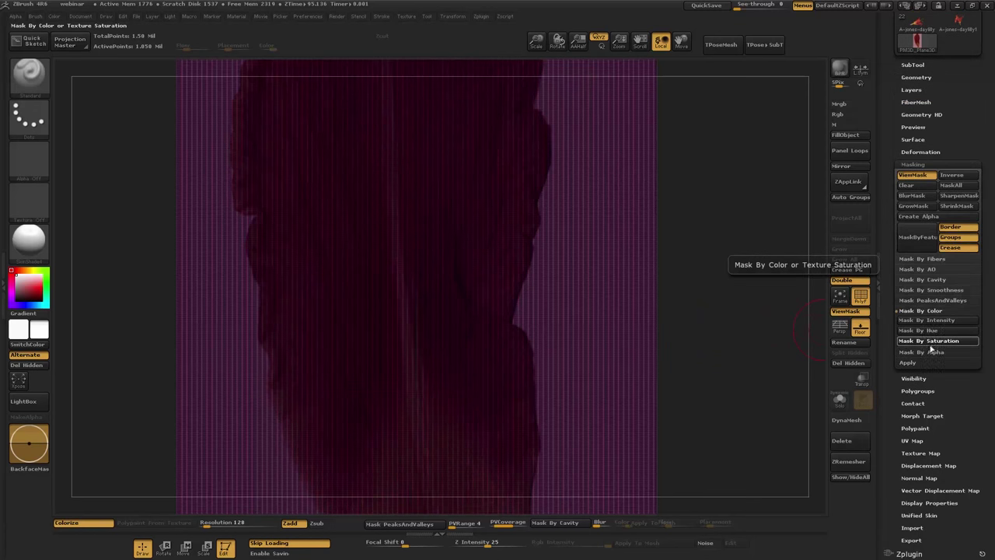
pyautogui.click(933, 342)
pyautogui.keyDown('ctrl'); pyautogui.moveTo(596, 314); pyautogui.dragTo(593, 326, button='right'); pyautogui.keyUp('ctrl')
pyautogui.hotkey('ctrl', 'w')
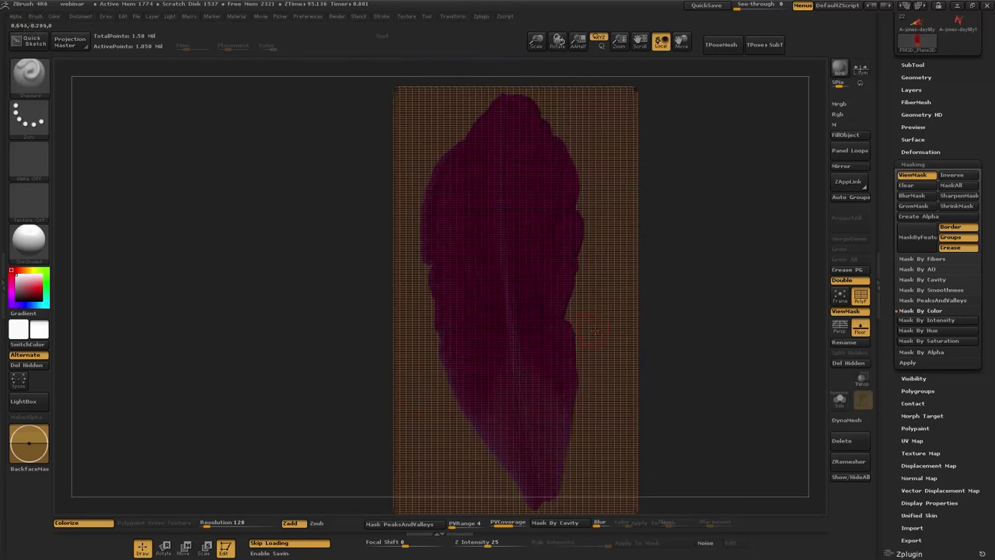
# - Hide the wireframe and isolate the grey background polygroup around the petal
pyautogui.moveTo(564, 302)
pyautogui.keyDown('ctrl'); pyautogui.mouseDown(button='right')
pyautogui.moveTo(624, 337)
pyautogui.moveTo(546, 332)
pyautogui.mouseUp(button='right'); pyautogui.keyUp('ctrl')
pyautogui.hotkey('shift', 'f')
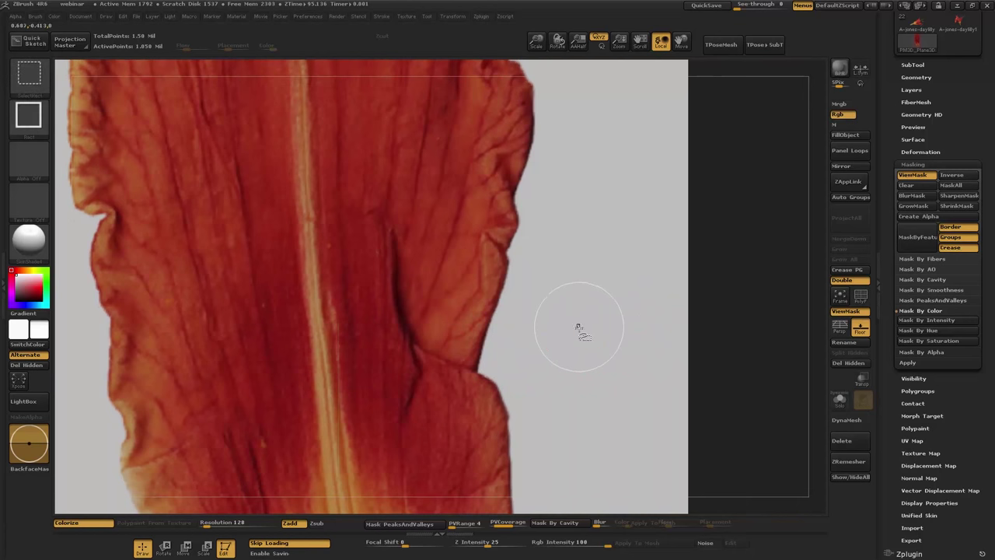
pyautogui.keyDown('ctrl'); pyautogui.keyDown('shift'); pyautogui.click(578, 329); pyautogui.keyUp('shift'); pyautogui.keyUp('ctrl')
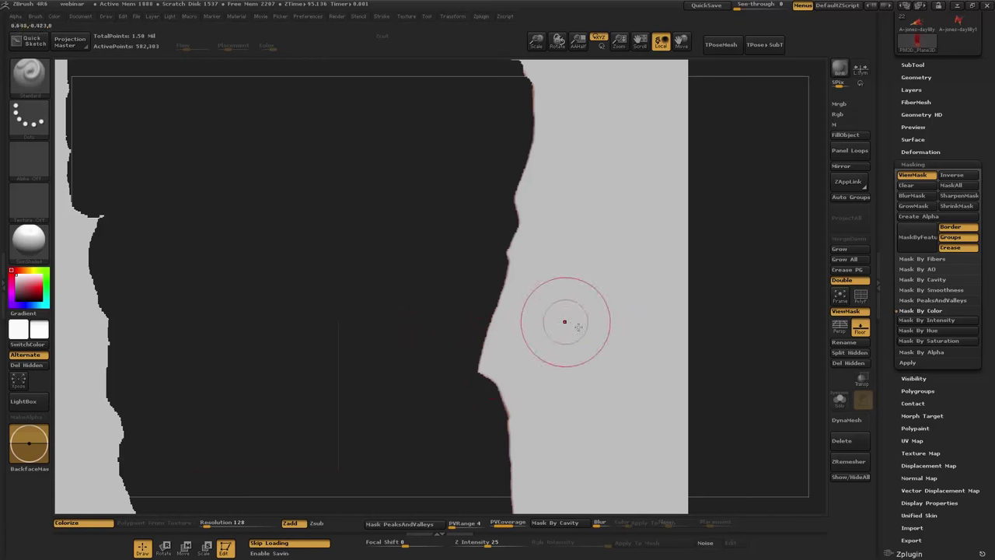
# - Reverse the visibility so only the petal polygroup shows, and inspect the fringe along its edge
pyautogui.press('f')
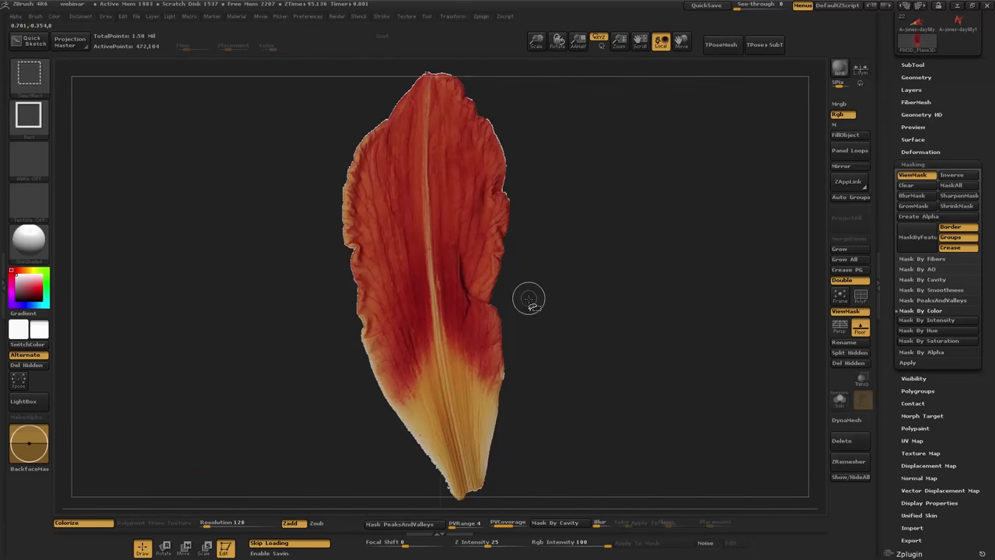
pyautogui.keyDown('ctrl'); pyautogui.keyDown('shift'); pyautogui.click(526, 295); pyautogui.keyUp('shift'); pyautogui.keyUp('ctrl')
pyautogui.keyDown('alt'); pyautogui.moveTo(523, 295); pyautogui.dragTo(492, 312); pyautogui.keyUp('alt')
pyautogui.keyDown('alt'); pyautogui.moveTo(447, 220); pyautogui.dragTo(502, 268); pyautogui.keyUp('alt')
pyautogui.keyDown('alt'); pyautogui.moveTo(513, 117); pyautogui.dragTo(409, 397); pyautogui.keyUp('alt')
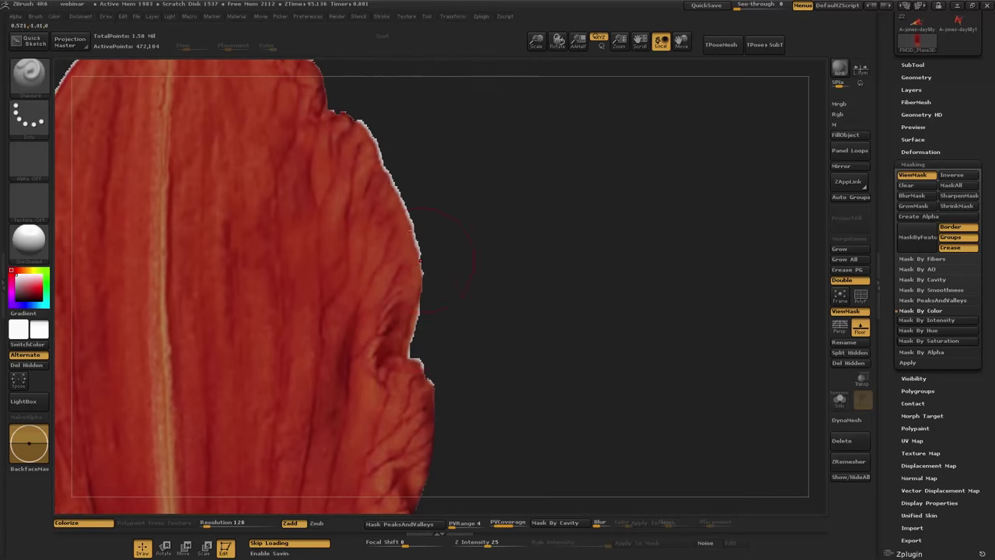
pyautogui.keyDown('alt'); pyautogui.moveTo(411, 201); pyautogui.dragTo(412, 241); pyautogui.keyUp('alt')
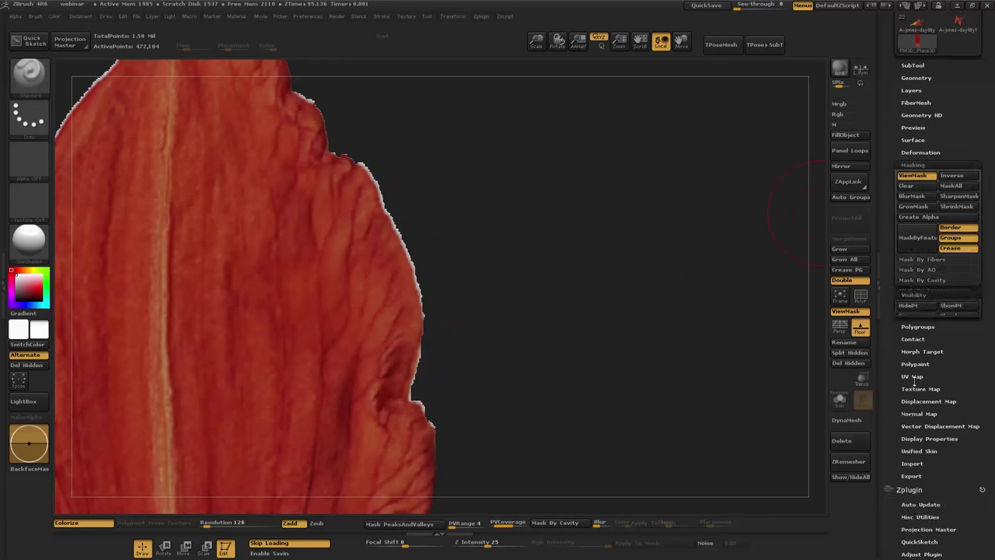
# - Shrink the visible petal area three times to trim the pale fringe from its outline
pyautogui.click(912, 379)
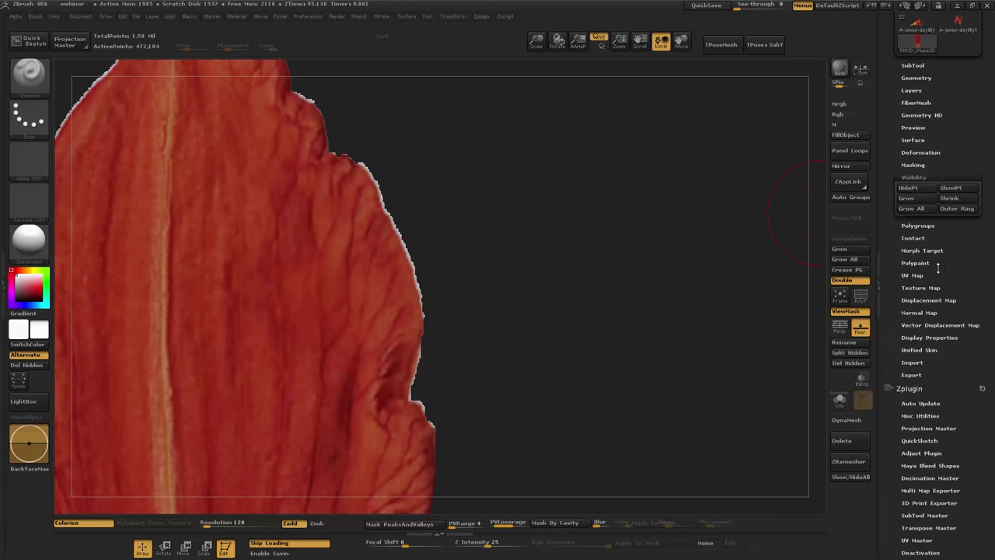
pyautogui.click(950, 200)
pyautogui.click(951, 201)
pyautogui.click(951, 201)
pyautogui.press('f')
pyautogui.keyDown('alt'); pyautogui.moveTo(527, 295); pyautogui.dragTo(583, 117); pyautogui.keyUp('alt')
pyautogui.keyDown('alt'); pyautogui.moveTo(480, 435); pyautogui.dragTo(621, 253); pyautogui.keyUp('alt')
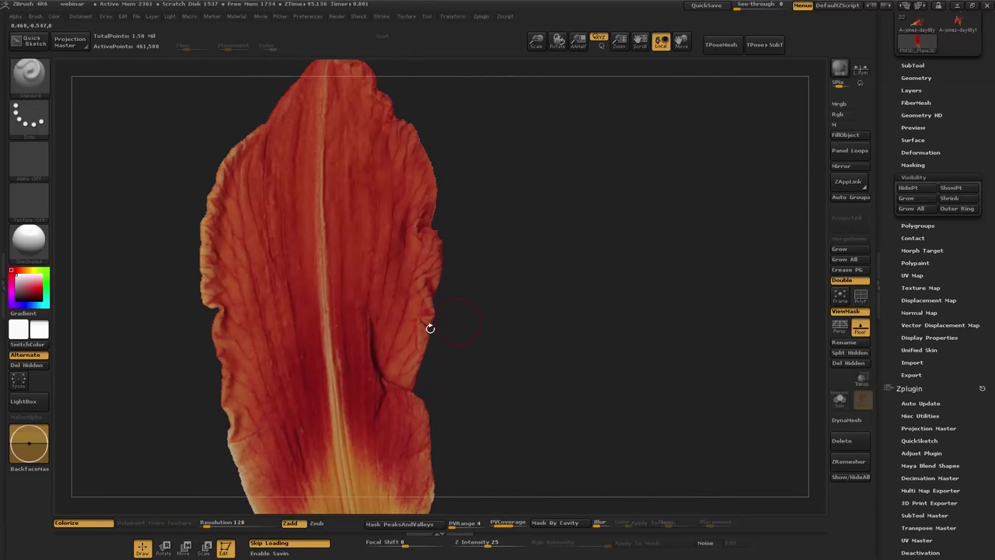
# - Delete the hidden geometry around the petal and expand the Modify Topology options under Geometry
pyautogui.click(848, 362)
pyautogui.scroll(5, 915, 266)
pyautogui.click(918, 307)
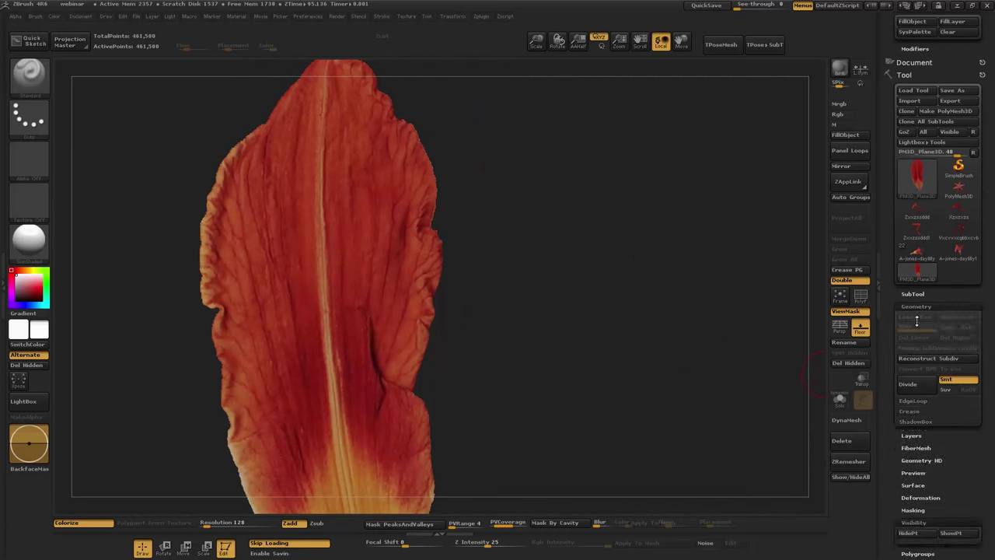
pyautogui.scroll(-2, 919, 352)
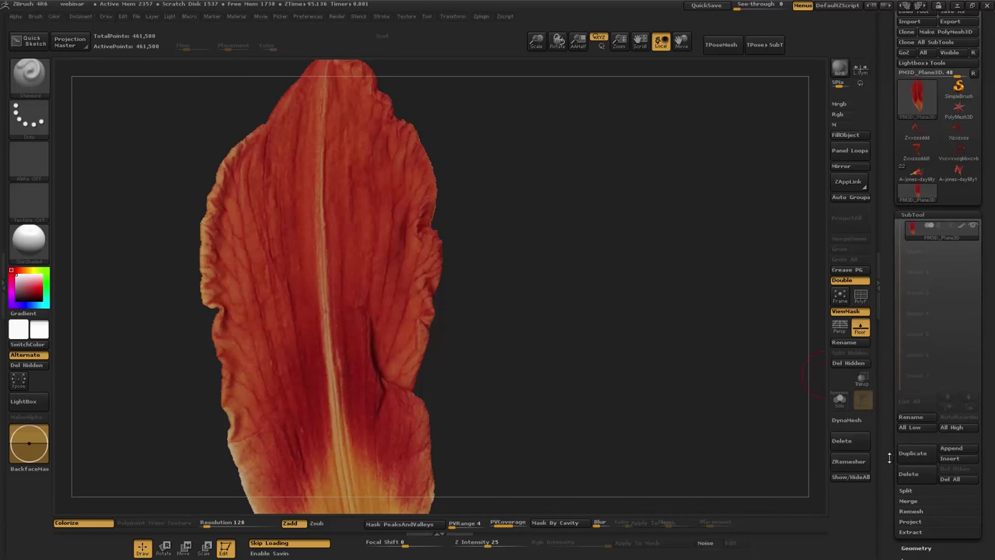
pyautogui.click(913, 234)
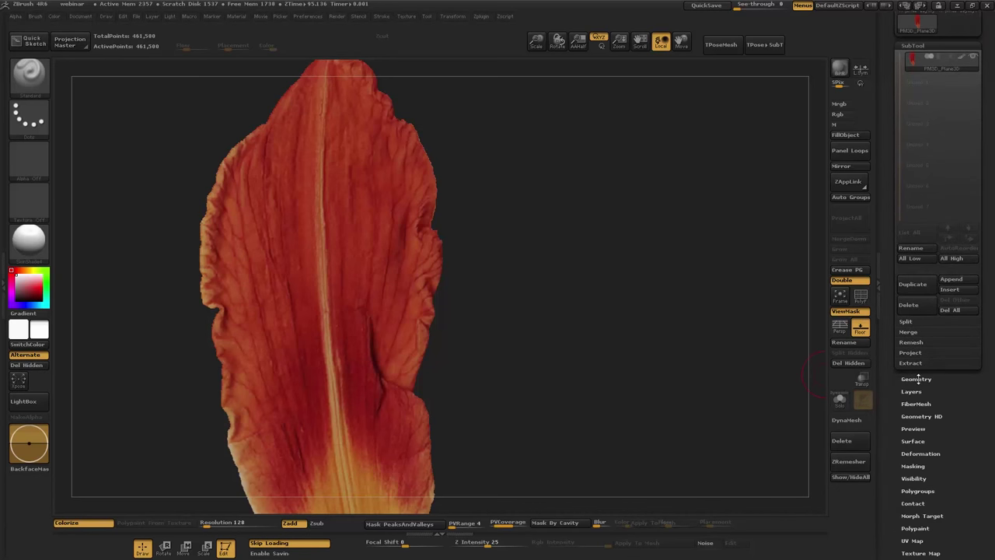
pyautogui.click(917, 379)
pyautogui.click(927, 214)
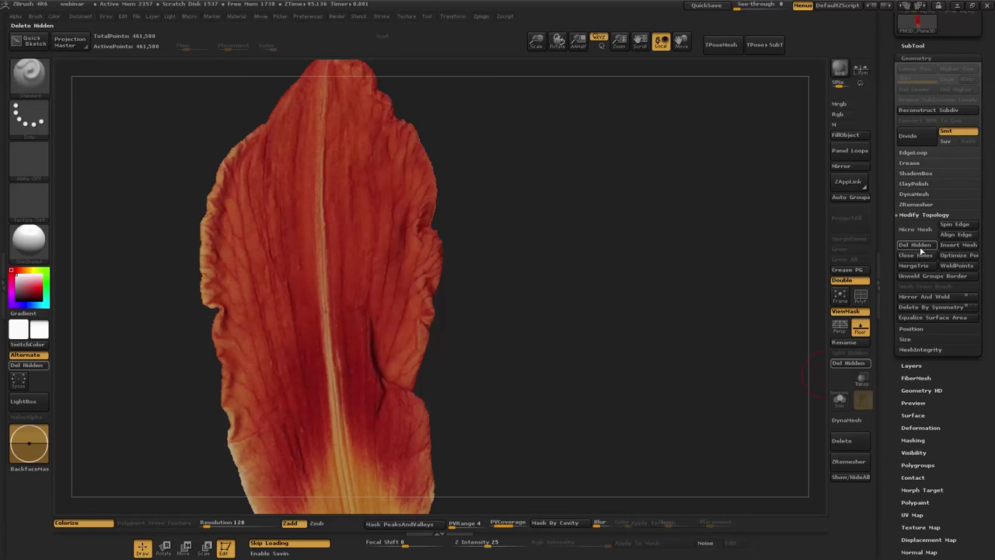
pyautogui.keyDown('alt'); pyautogui.moveTo(574, 314); pyautogui.dragTo(610, 289); pyautogui.keyUp('alt')
pyautogui.moveTo(576, 296); pyautogui.dragTo(498, 316)
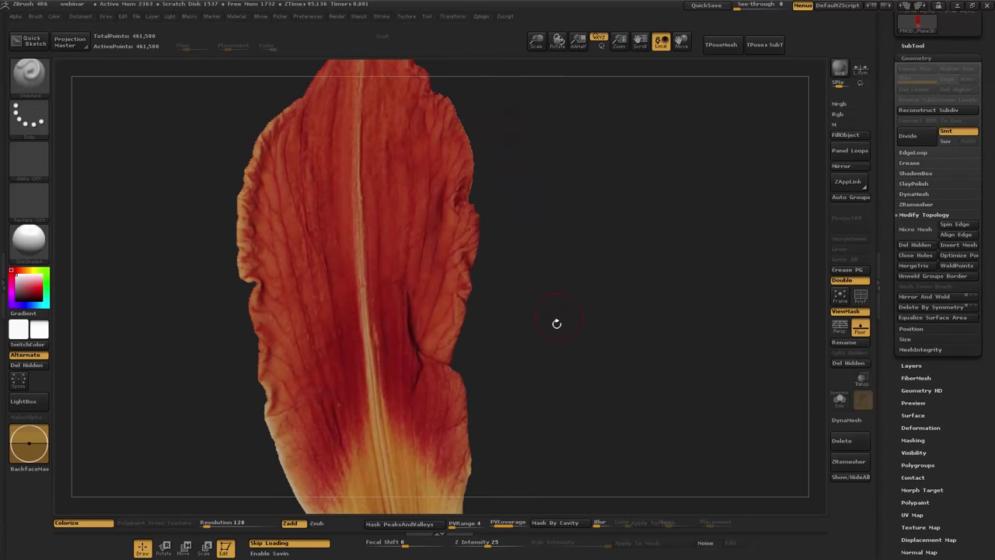
pyautogui.moveTo(650, 259); pyautogui.dragTo(592, 302)
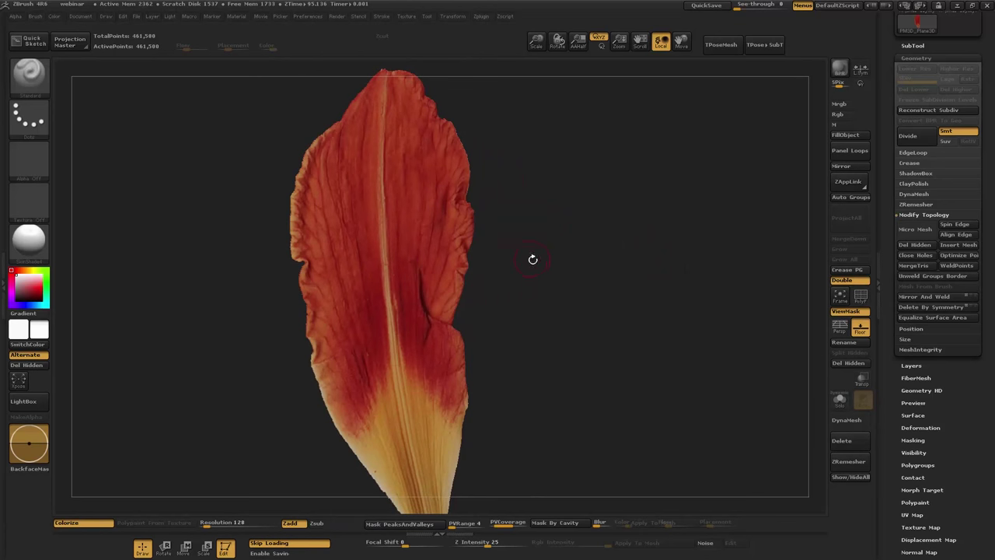
pyautogui.moveTo(532, 258); pyautogui.dragTo(533, 274)
pyautogui.moveTo(541, 339)
pyautogui.keyDown('alt'); pyautogui.mouseDown()
pyautogui.moveTo(537, 269)
pyautogui.moveTo(550, 262)
pyautogui.moveTo(523, 300)
pyautogui.moveTo(547, 243)
pyautogui.moveTo(526, 272)
pyautogui.moveTo(555, 267)
pyautogui.moveTo(574, 282)
pyautogui.mouseUp(); pyautogui.keyUp('alt')
pyautogui.moveTo(649, 230); pyautogui.dragTo(624, 301)
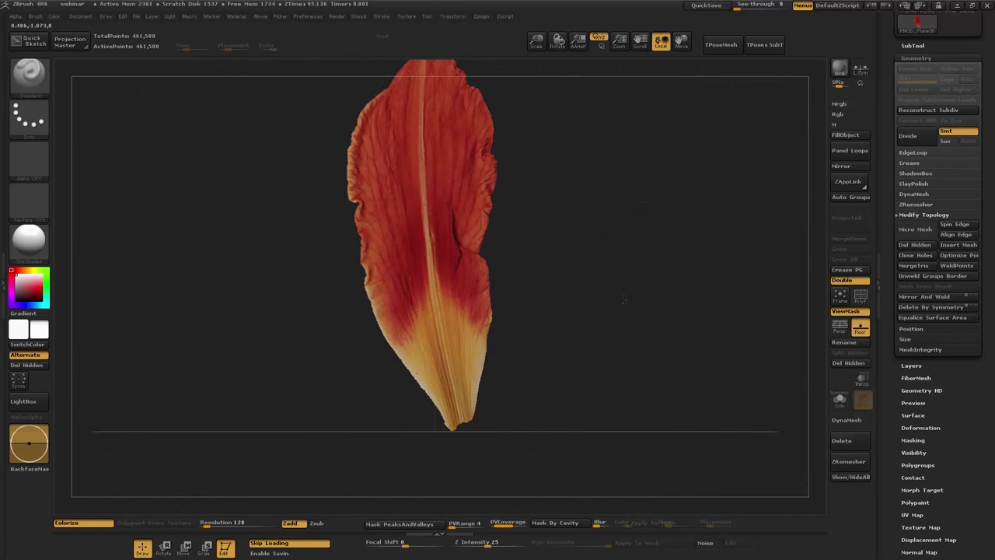
# - Rename the petal subtool as cdsgdfg
pyautogui.press('f')
pyautogui.click(913, 45)
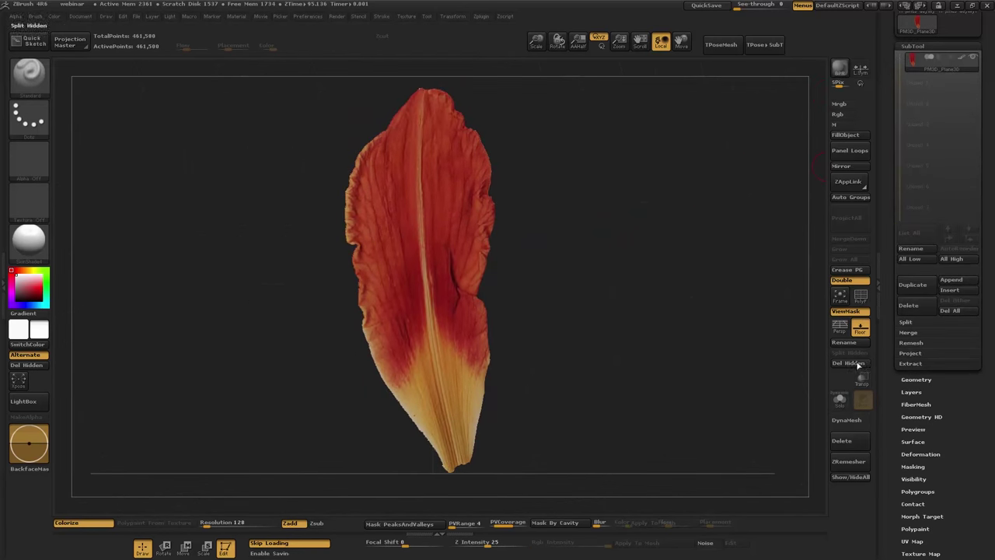
pyautogui.moveTo(636, 282); pyautogui.dragTo(639, 311)
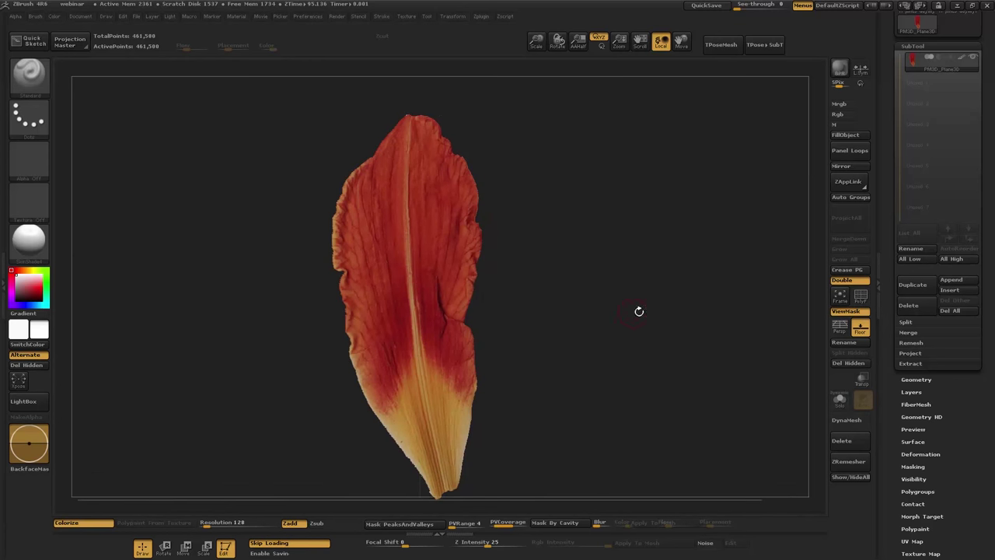
pyautogui.click(915, 252)
pyautogui.write('cdsgdfg')
pyautogui.press('Return')
# - Lower the Panel Loops count in the EdgeLoop settings and sample the petal's red as the active colour
pyautogui.moveTo(692, 238); pyautogui.dragTo(655, 310)
pyautogui.click(916, 380)
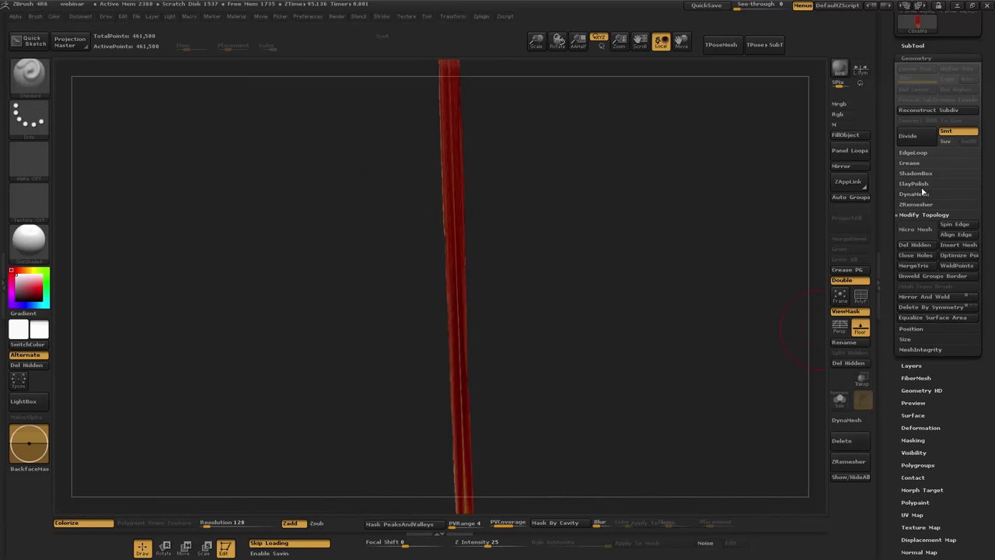
pyautogui.click(918, 155)
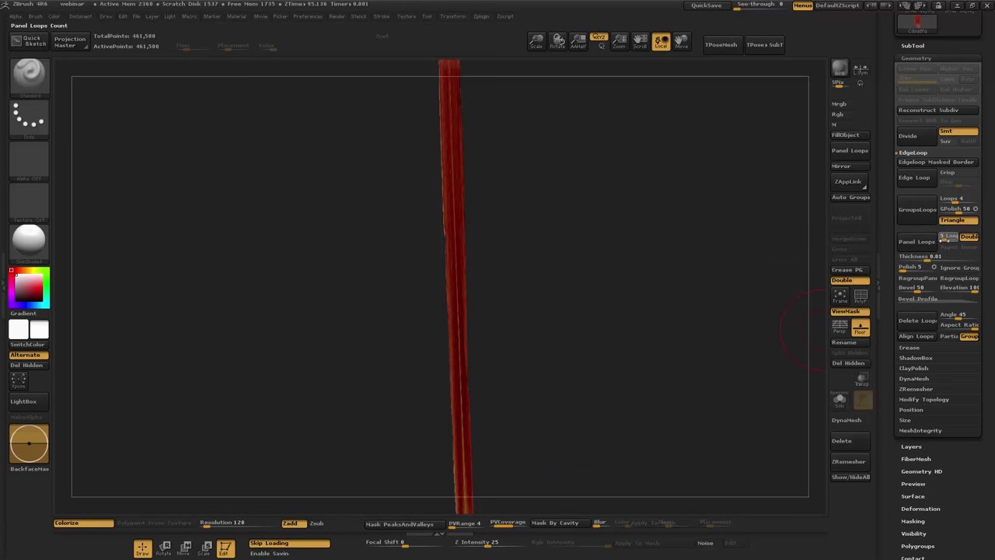
pyautogui.moveTo(191, 297); pyautogui.dragTo(181, 294)
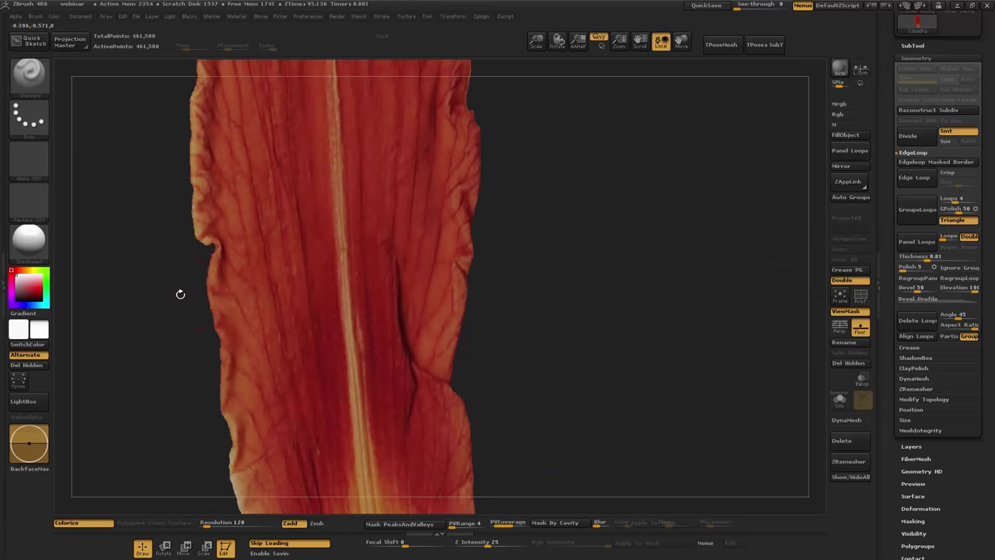
pyautogui.moveTo(28, 290); pyautogui.dragTo(358, 258)
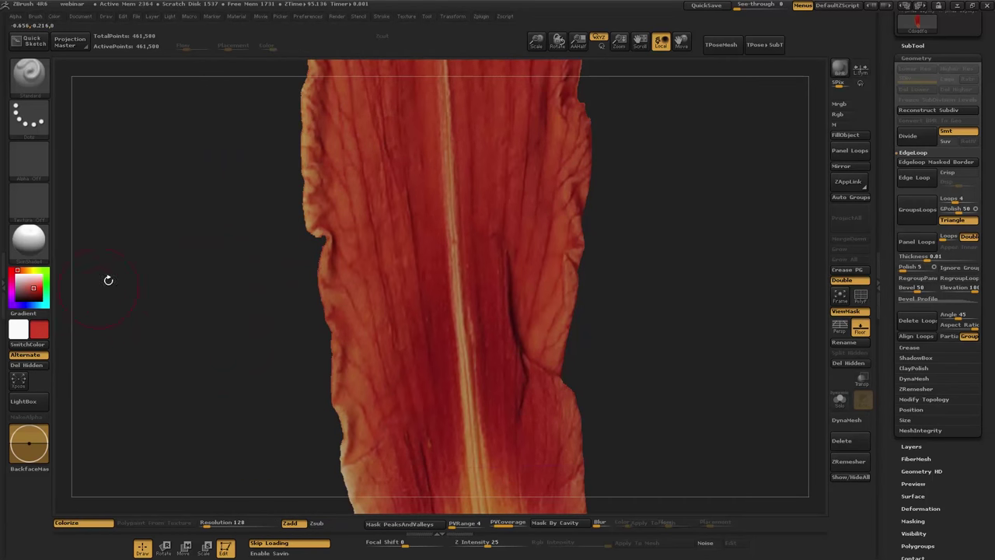
# - Apply Panel Loops with a thickness of 0.01 to turn the flat petal into a double-sided shell
pyautogui.keyDown('alt'); pyautogui.moveTo(593, 240); pyautogui.dragTo(526, 244); pyautogui.keyUp('alt')
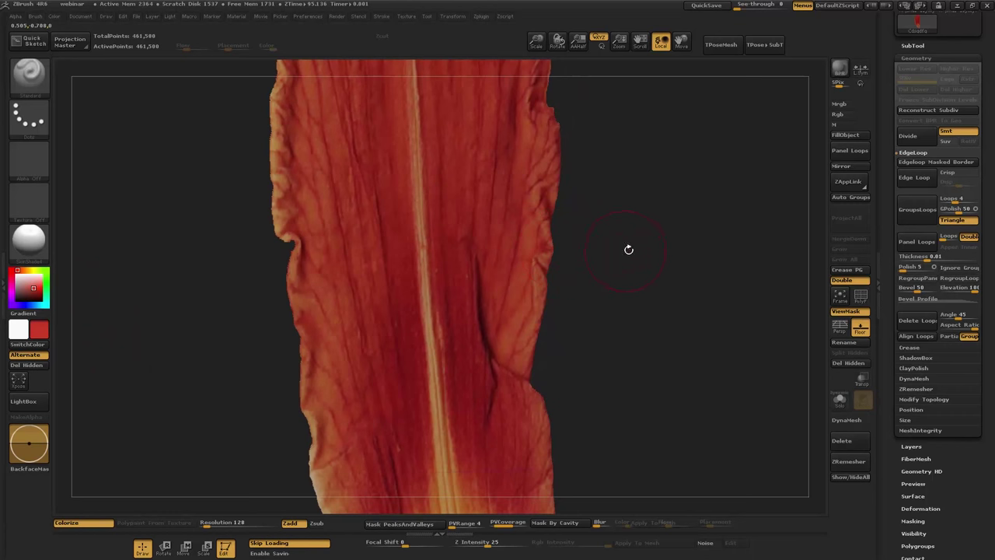
pyautogui.keyDown('alt'); pyautogui.moveTo(628, 249); pyautogui.dragTo(607, 252); pyautogui.keyUp('alt')
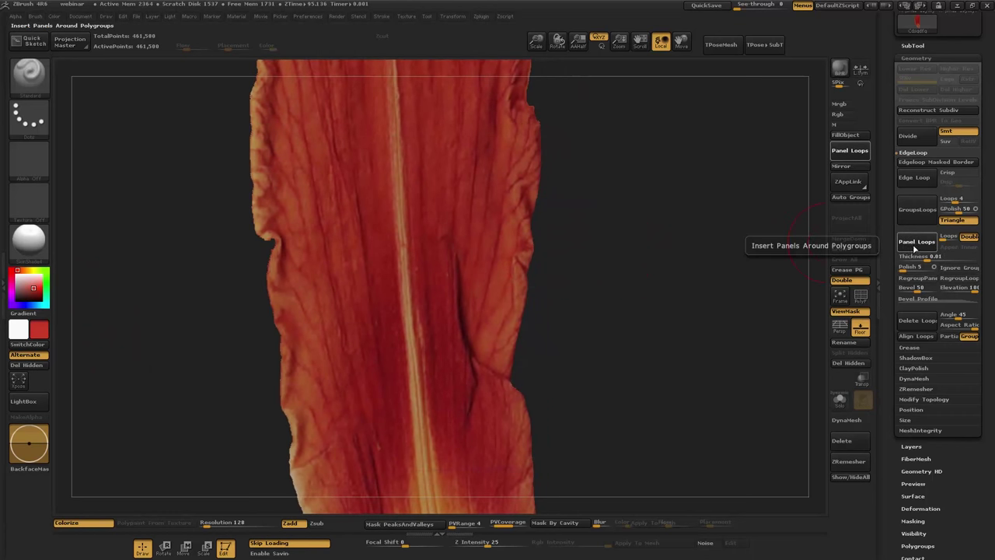
pyautogui.moveTo(603, 283); pyautogui.dragTo(554, 280)
pyautogui.keyDown('ctrl'); pyautogui.moveTo(408, 289); pyautogui.dragTo(578, 330, button='right'); pyautogui.keyUp('ctrl')
pyautogui.moveTo(577, 331); pyautogui.dragTo(450, 242)
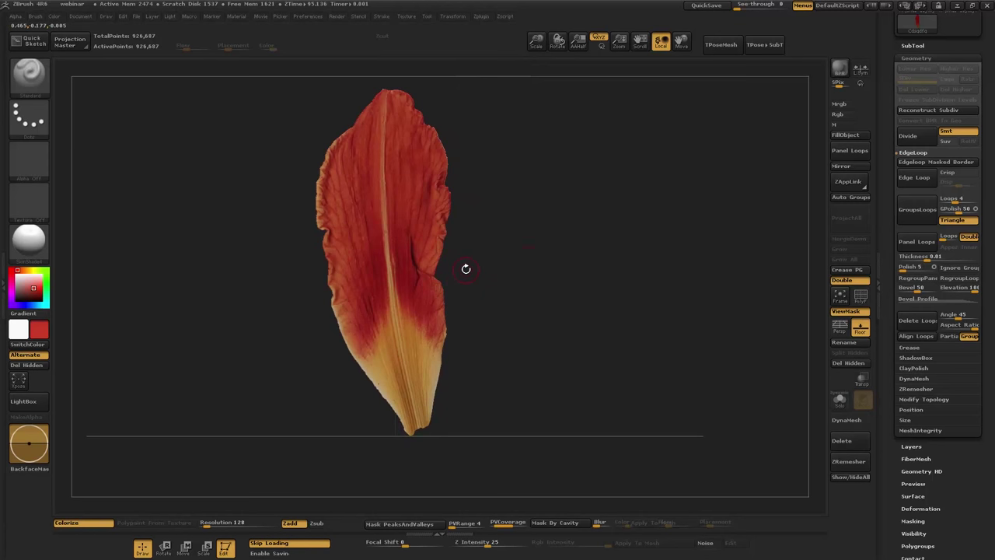
pyautogui.press('b')
pyautogui.press('m')
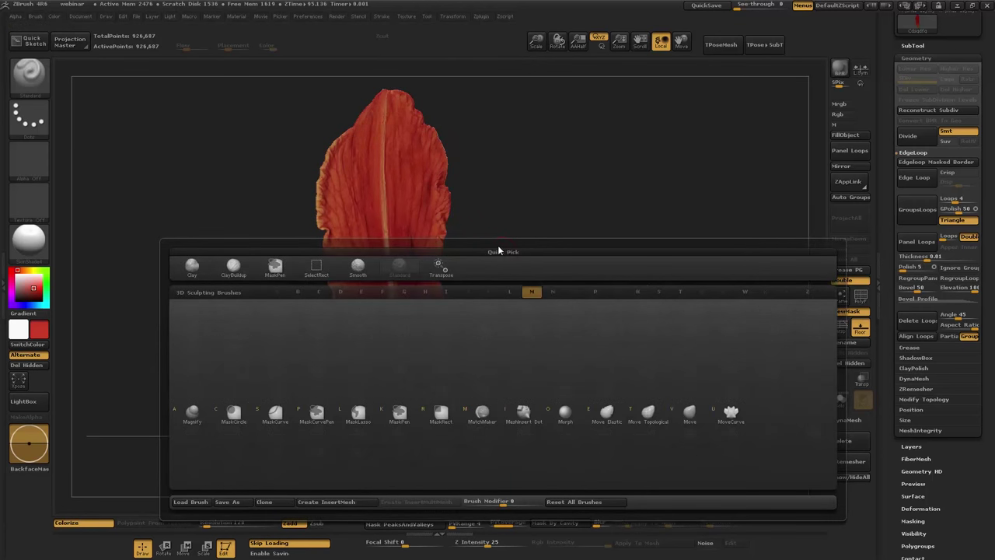
pyautogui.press('l')
pyautogui.click(509, 267)
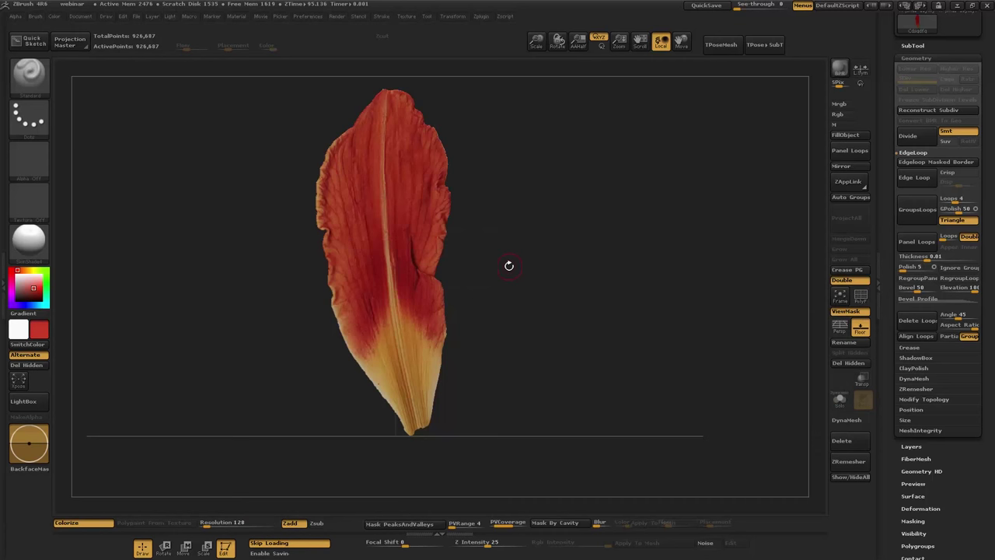
# - Mask the petal's right half with a MaskCurve stroke following the central vein from tip to base
pyautogui.press('b')
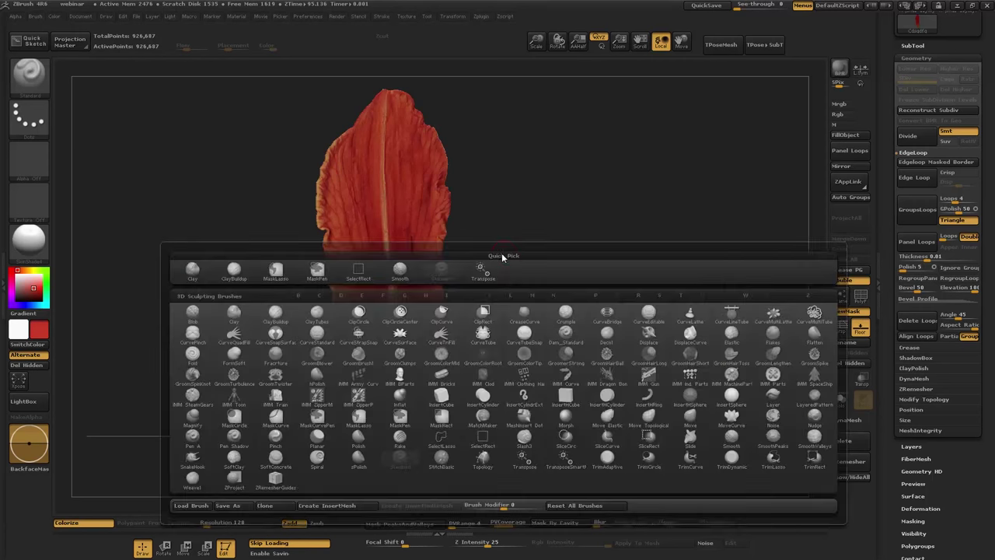
pyautogui.press('m')
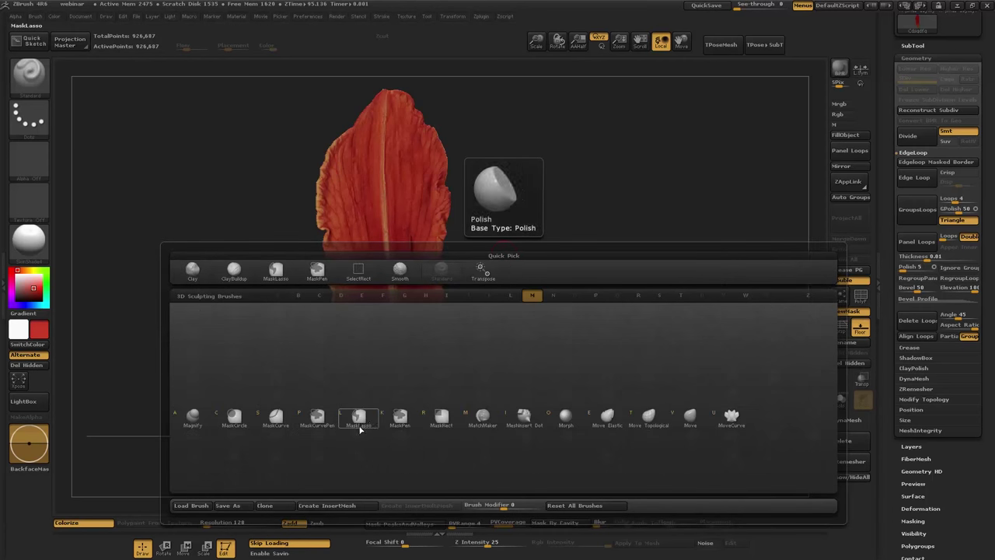
pyautogui.click(278, 418)
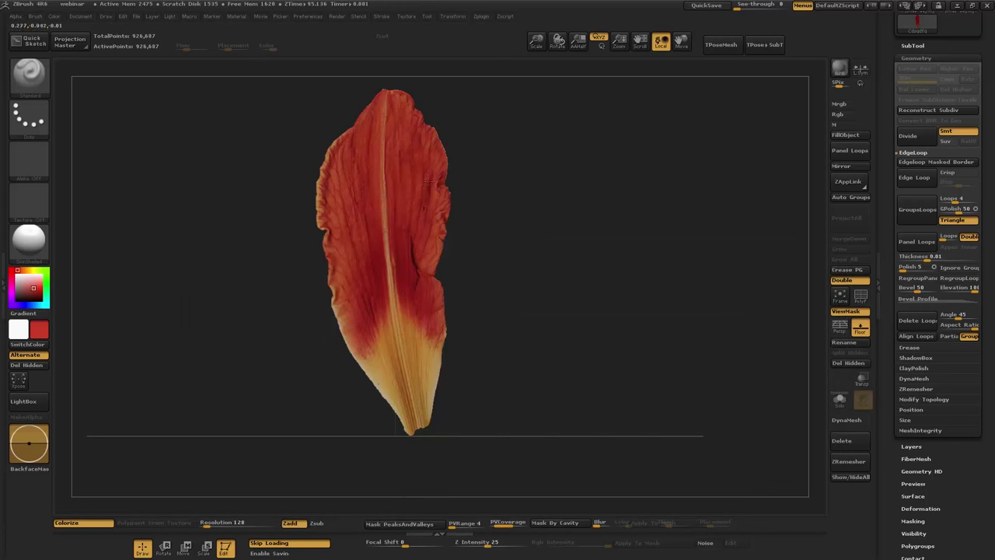
pyautogui.keyDown('alt'); pyautogui.moveTo(425, 138); pyautogui.dragTo(432, 158, button='right'); pyautogui.keyUp('alt')
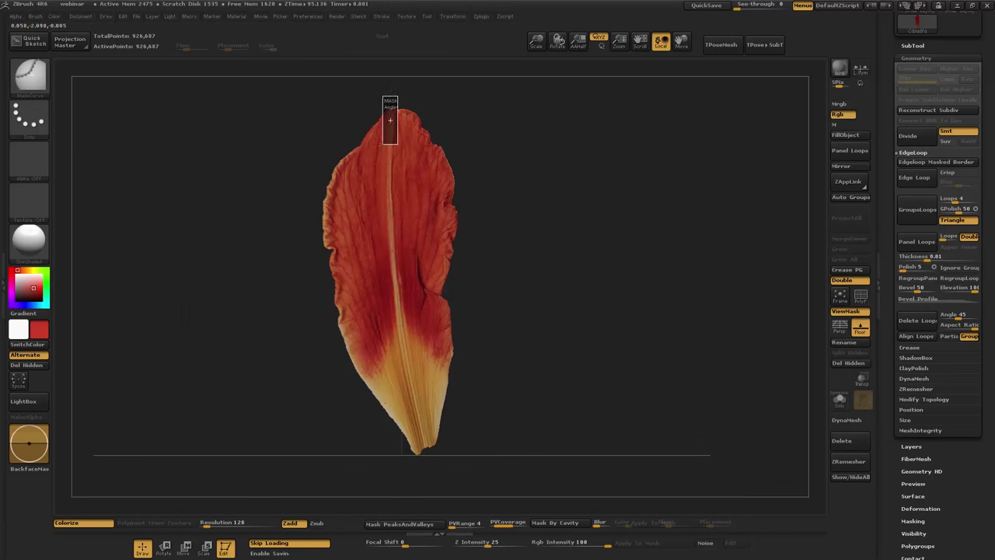
pyautogui.keyDown('ctrl'); pyautogui.moveTo(381, 145); pyautogui.dragTo(381, 145); pyautogui.keyUp('ctrl')
pyautogui.hotkey('ctrl', 'z')
pyautogui.keyDown('ctrl'); pyautogui.moveTo(397, 100); pyautogui.dragTo(389, 133); pyautogui.keyUp('ctrl')
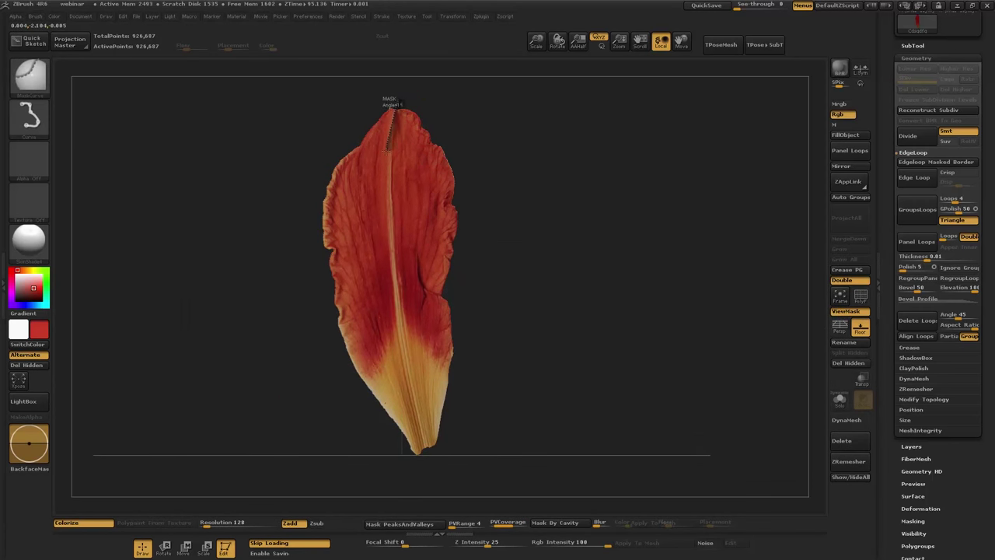
pyautogui.moveTo(380, 218); pyautogui.dragTo(395, 264)
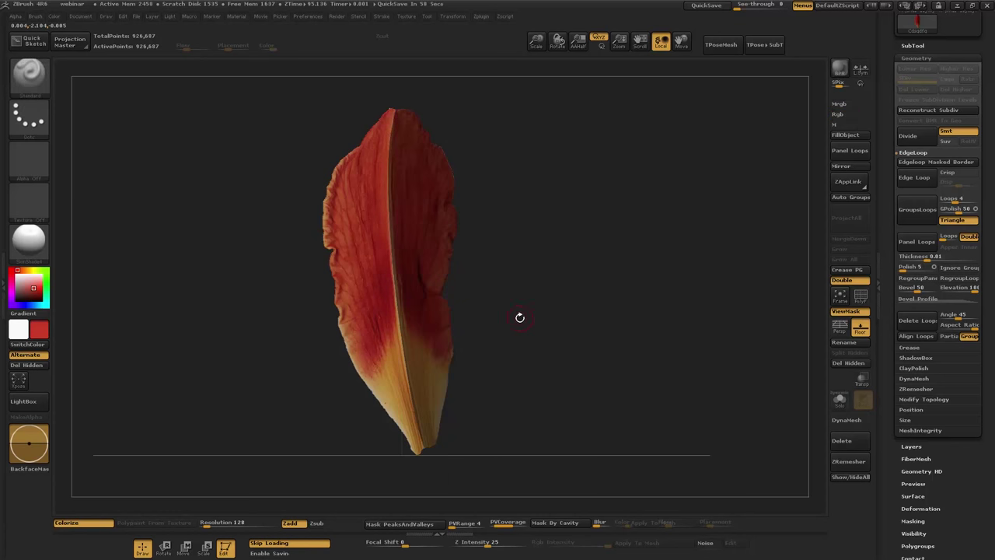
# - Invert the mask to free the petal's right half and activate Transpose Rotate
pyautogui.moveTo(511, 336); pyautogui.dragTo(428, 271)
pyautogui.keyDown('ctrl'); pyautogui.click(473, 324); pyautogui.keyUp('ctrl')
pyautogui.moveTo(415, 344); pyautogui.dragTo(414, 320)
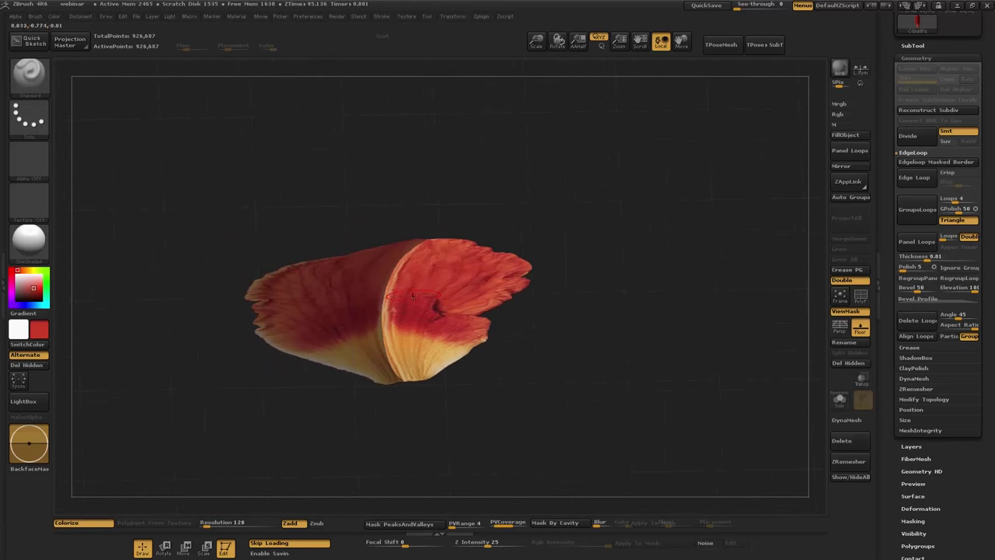
pyautogui.press('r')
# - Try placing a Transpose line sideways from the petal's base for rotating the unmasked half
pyautogui.moveTo(418, 362)
pyautogui.mouseDown(button='right')
pyautogui.moveTo(410, 336)
pyautogui.moveTo(414, 343)
pyautogui.mouseUp(button='right')
pyautogui.moveTo(424, 367); pyautogui.dragTo(581, 361)
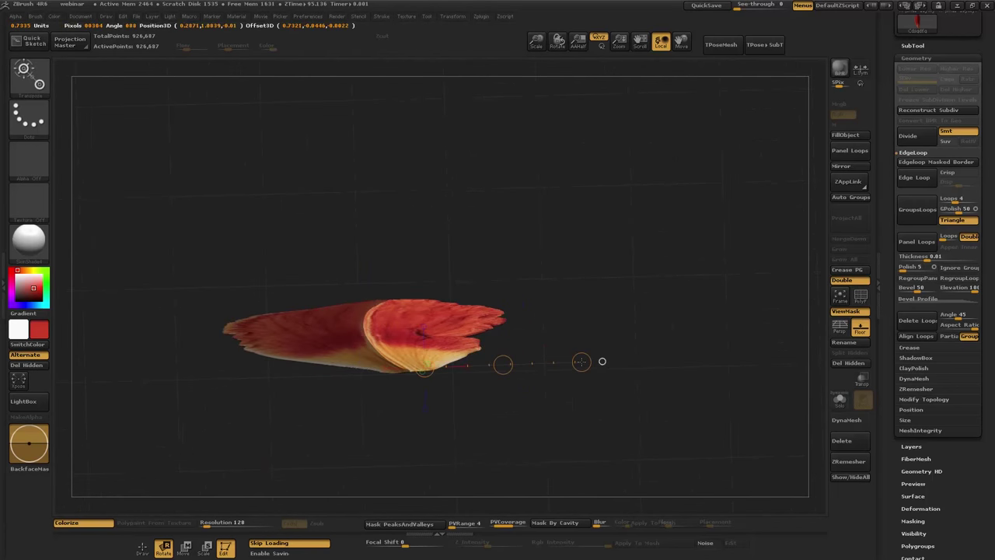
pyautogui.moveTo(381, 325); pyautogui.dragTo(562, 324)
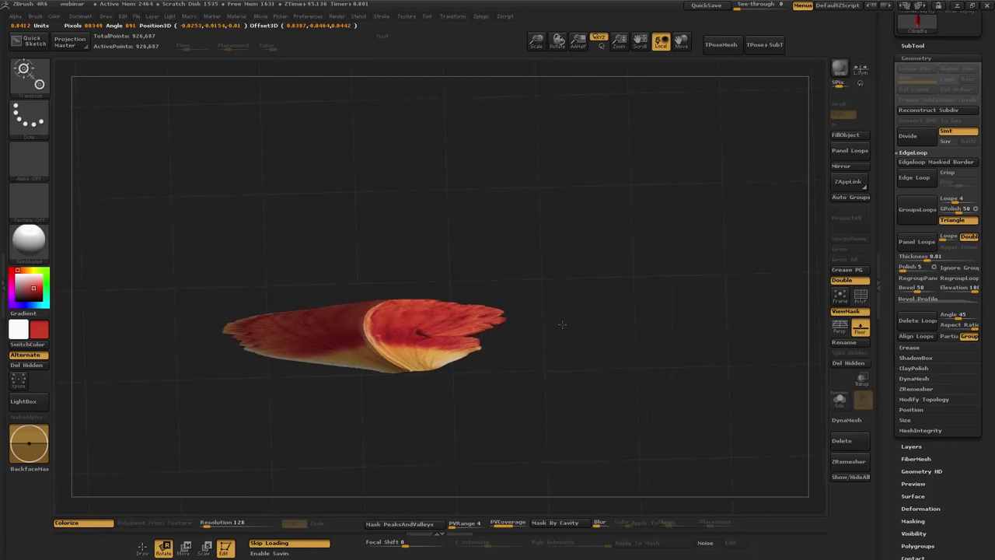
pyautogui.moveTo(536, 271); pyautogui.dragTo(536, 270)
pyautogui.moveTo(466, 327)
pyautogui.mouseDown(button='right')
pyautogui.moveTo(406, 311)
pyautogui.moveTo(412, 193)
pyautogui.moveTo(459, 210)
pyautogui.moveTo(458, 160)
pyautogui.moveTo(527, 236)
pyautogui.mouseUp(button='right')
# - Try rotating the unmasked half about a Transpose line laid lengthwise over the petal
pyautogui.moveTo(425, 151)
pyautogui.mouseDown()
pyautogui.moveTo(414, 395)
pyautogui.moveTo(458, 465)
pyautogui.moveTo(455, 449)
pyautogui.mouseUp()
pyautogui.keyDown('alt'); pyautogui.moveTo(482, 196); pyautogui.dragTo(459, 303, button='right'); pyautogui.keyUp('alt')
pyautogui.moveTo(420, 410)
pyautogui.mouseDown()
pyautogui.moveTo(413, 116)
pyautogui.moveTo(409, 131)
pyautogui.mouseUp()
pyautogui.press('f')
pyautogui.moveTo(422, 234); pyautogui.dragTo(395, 235)
# - Place a Transpose line from the petal's tip to its base beside the central vein and spin the unmasked half around it
pyautogui.moveTo(470, 234); pyautogui.dragTo(493, 262, button='right')
pyautogui.moveTo(492, 262); pyautogui.dragTo(427, 190)
pyautogui.moveTo(421, 151); pyautogui.dragTo(425, 374)
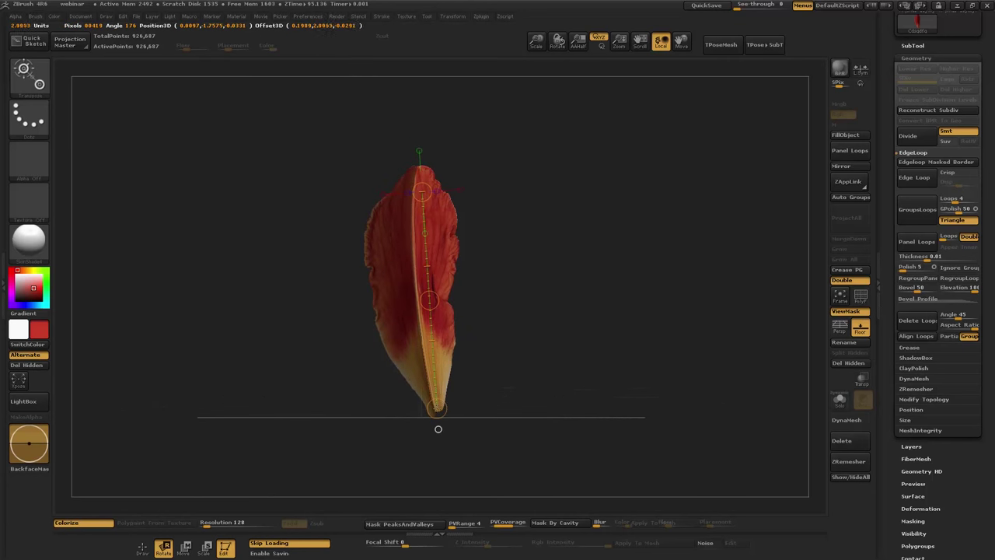
pyautogui.keyDown('ctrl'); pyautogui.moveTo(439, 429); pyautogui.dragTo(435, 502, button='right'); pyautogui.keyUp('ctrl')
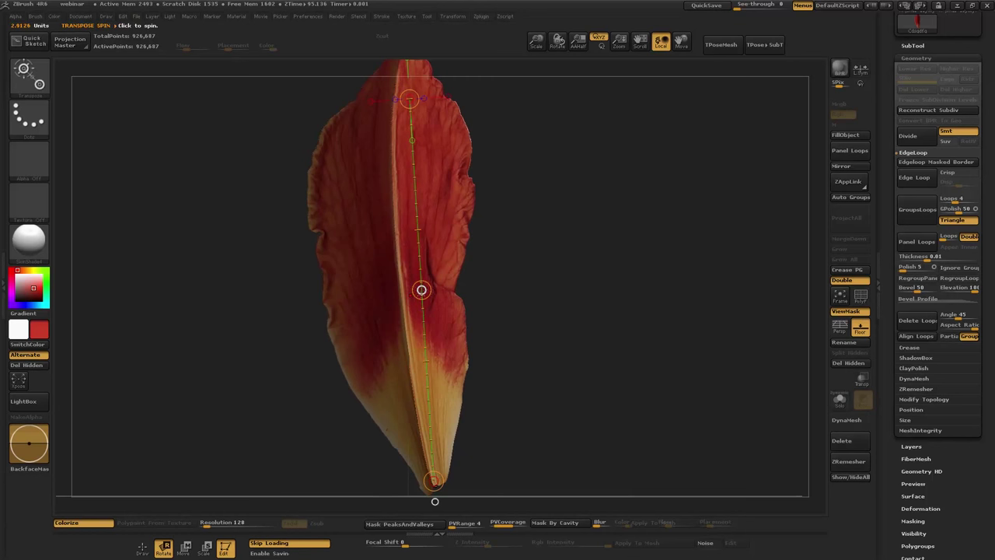
pyautogui.moveTo(422, 289); pyautogui.dragTo(420, 377)
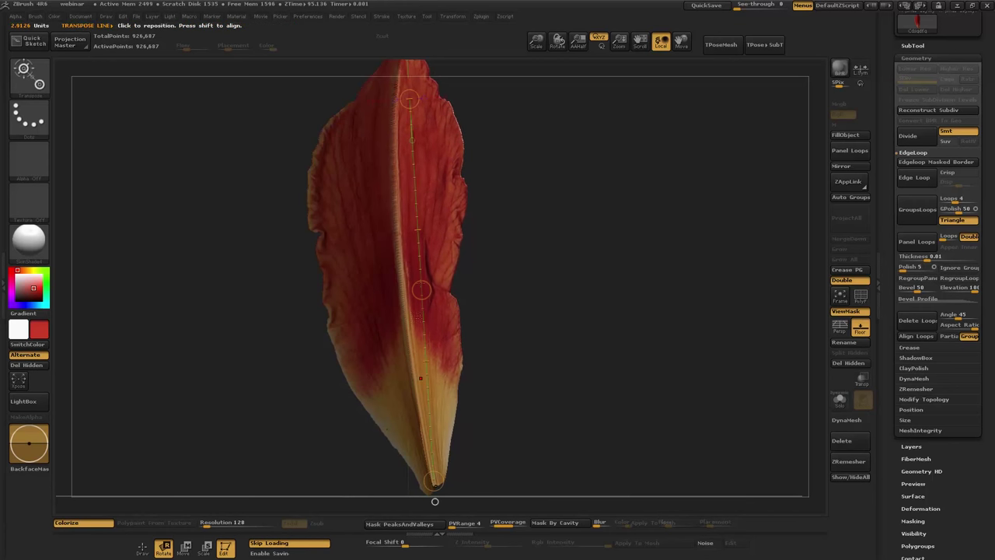
# - Refine the fold by spinning the unmasked half around the Transpose line beside the vein, and clear the mask
pyautogui.moveTo(422, 289); pyautogui.dragTo(422, 312)
pyautogui.keyDown('alt'); pyautogui.moveTo(477, 413); pyautogui.dragTo(469, 318, button='right'); pyautogui.keyUp('alt')
pyautogui.moveTo(467, 317); pyautogui.dragTo(448, 316)
pyautogui.moveTo(388, 298); pyautogui.dragTo(400, 292)
pyautogui.keyDown('alt'); pyautogui.moveTo(464, 278); pyautogui.dragTo(454, 352); pyautogui.keyUp('alt')
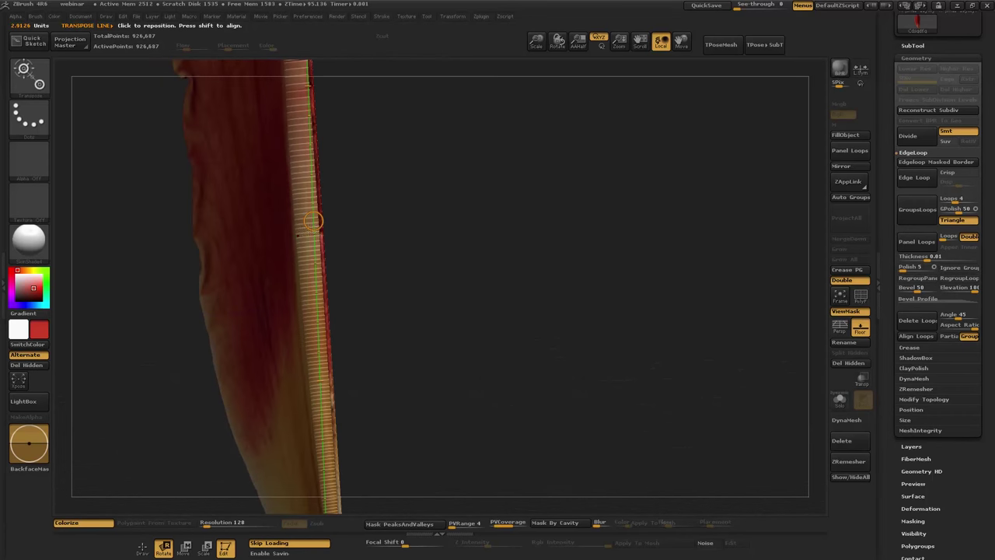
pyautogui.moveTo(313, 221); pyautogui.dragTo(294, 222)
pyautogui.moveTo(355, 235); pyautogui.dragTo(285, 253)
pyautogui.keyDown('ctrl'); pyautogui.moveTo(373, 258); pyautogui.dragTo(370, 261, button='right'); pyautogui.keyUp('ctrl')
pyautogui.moveTo(370, 260)
pyautogui.mouseDown()
pyautogui.moveTo(490, 253)
pyautogui.moveTo(493, 234)
pyautogui.moveTo(554, 266)
pyautogui.moveTo(537, 295)
pyautogui.moveTo(496, 309)
pyautogui.moveTo(518, 302)
pyautogui.moveTo(506, 235)
pyautogui.mouseUp()
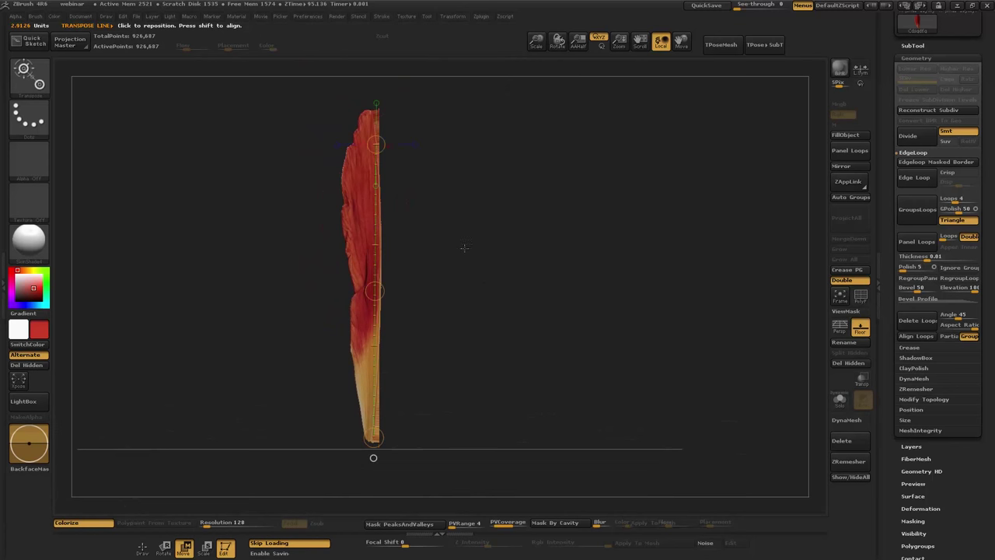
# - Leave Transpose for Draw mode and call up the Move brush to shape the folded petal
pyautogui.press('b')
pyautogui.press('m')
pyautogui.press('v')
pyautogui.keyDown('alt'); pyautogui.moveTo(445, 274); pyautogui.dragTo(457, 263); pyautogui.keyUp('alt')
pyautogui.press('q')
pyautogui.keyDown('alt'); pyautogui.moveTo(415, 317); pyautogui.dragTo(421, 283); pyautogui.keyUp('alt')
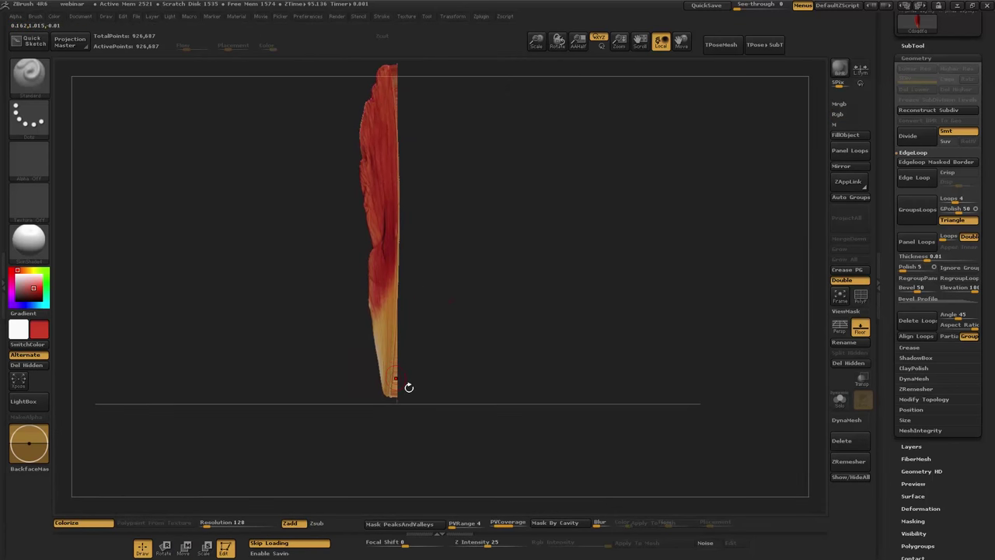
# - Try masking along the petal's length, undo it, and call up the Move brush again
pyautogui.keyDown('ctrl'); pyautogui.moveTo(412, 452); pyautogui.dragTo(356, 206); pyautogui.keyUp('ctrl')
pyautogui.keyDown('alt'); pyautogui.moveTo(434, 235); pyautogui.dragTo(413, 281); pyautogui.keyUp('alt')
pyautogui.hotkey('ctrl', 'z')
pyautogui.moveTo(390, 357); pyautogui.dragTo(416, 345)
pyautogui.press('b')
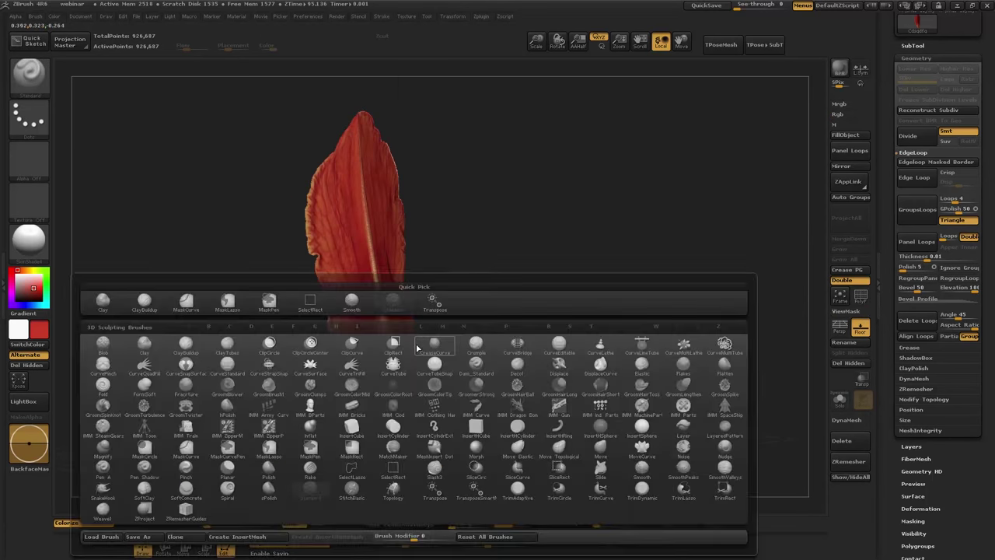
pyautogui.press('m')
pyautogui.press('v')
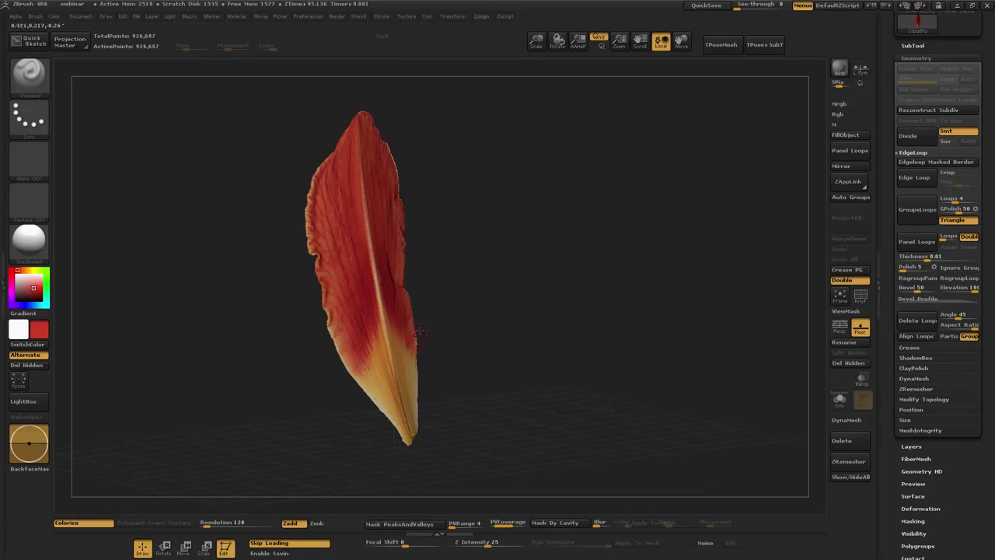
# - Lasso-mask the petal's yellow base up to just above where the red begins
pyautogui.moveTo(440, 404)
pyautogui.keyDown('shift'); pyautogui.mouseDown()
pyautogui.moveTo(447, 434)
pyautogui.moveTo(236, 324)
pyautogui.moveTo(465, 257)
pyautogui.moveTo(459, 295)
pyautogui.mouseUp(); pyautogui.keyUp('shift')
pyautogui.keyDown('ctrl'); pyautogui.moveTo(440, 440); pyautogui.dragTo(439, 285); pyautogui.keyUp('ctrl')
pyautogui.moveTo(379, 437)
pyautogui.keyDown('ctrl'); pyautogui.mouseDown()
pyautogui.moveTo(349, 436)
pyautogui.moveTo(342, 328)
pyautogui.mouseUp(); pyautogui.keyUp('ctrl')
pyautogui.moveTo(350, 452)
pyautogui.keyDown('ctrl'); pyautogui.mouseDown()
pyautogui.moveTo(364, 456)
pyautogui.moveTo(357, 327)
pyautogui.moveTo(386, 312)
pyautogui.moveTo(463, 478)
pyautogui.mouseUp(); pyautogui.keyUp('ctrl')
pyautogui.moveTo(338, 394)
pyautogui.keyDown('ctrl'); pyautogui.mouseDown()
pyautogui.moveTo(451, 395)
pyautogui.moveTo(452, 412)
pyautogui.mouseUp(); pyautogui.keyUp('ctrl')
pyautogui.moveTo(349, 413)
pyautogui.keyDown('ctrl'); pyautogui.mouseDown()
pyautogui.moveTo(379, 296)
pyautogui.moveTo(453, 413)
pyautogui.mouseUp(); pyautogui.keyUp('ctrl')
# - Blur the edge of the base mask and check the mesh density around it with PolyFrame
pyautogui.keyDown('ctrl'); pyautogui.moveTo(447, 352); pyautogui.dragTo(400, 352, button='right'); pyautogui.keyUp('ctrl')
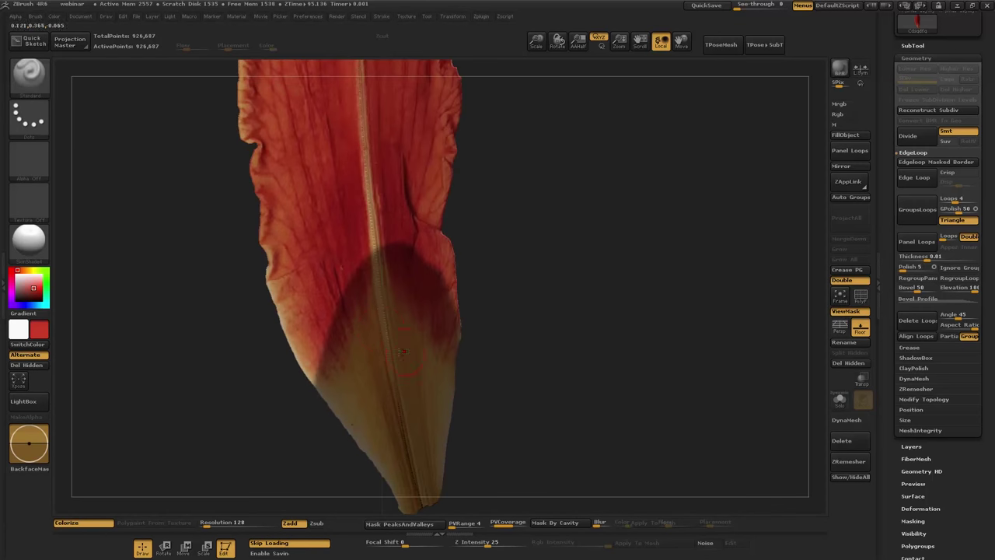
pyautogui.press('ctrl')
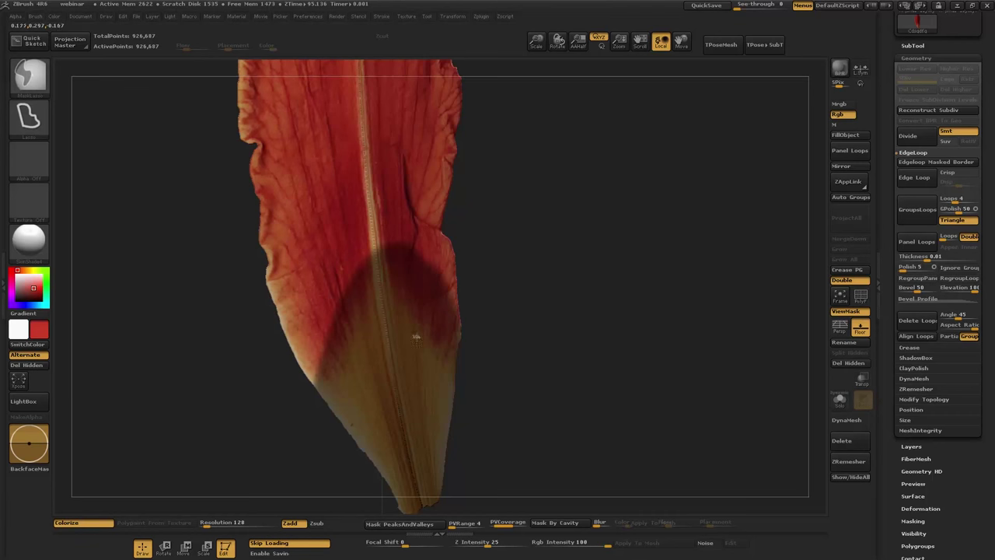
pyautogui.moveTo(418, 339)
pyautogui.keyDown('ctrl'); pyautogui.mouseDown(button='right')
pyautogui.moveTo(471, 277)
pyautogui.moveTo(426, 328)
pyautogui.mouseUp(button='right'); pyautogui.keyUp('ctrl')
pyautogui.hotkey('shift', 'f')
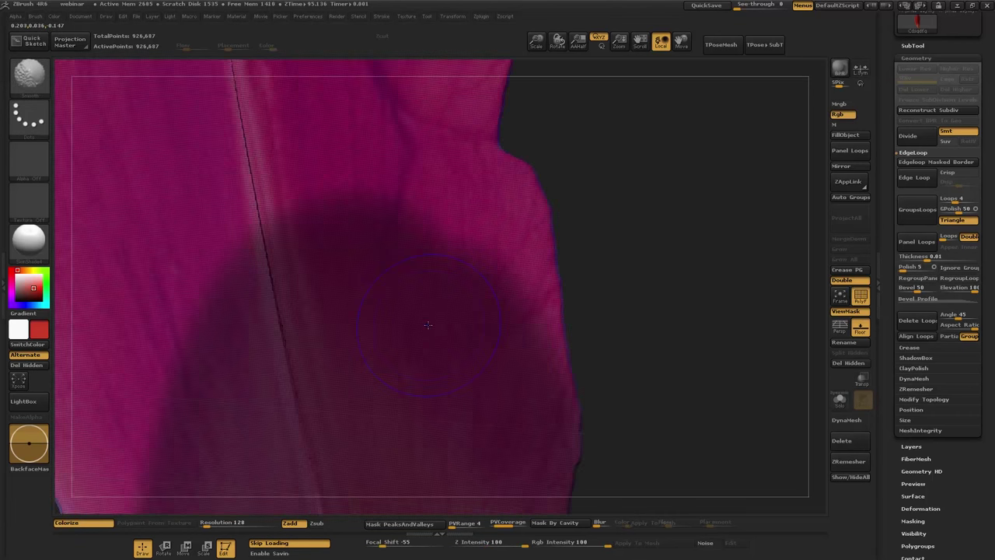
pyautogui.hotkey('shift', 'f')
pyautogui.keyDown('ctrl'); pyautogui.moveTo(427, 343); pyautogui.dragTo(411, 353, button='right'); pyautogui.keyUp('ctrl')
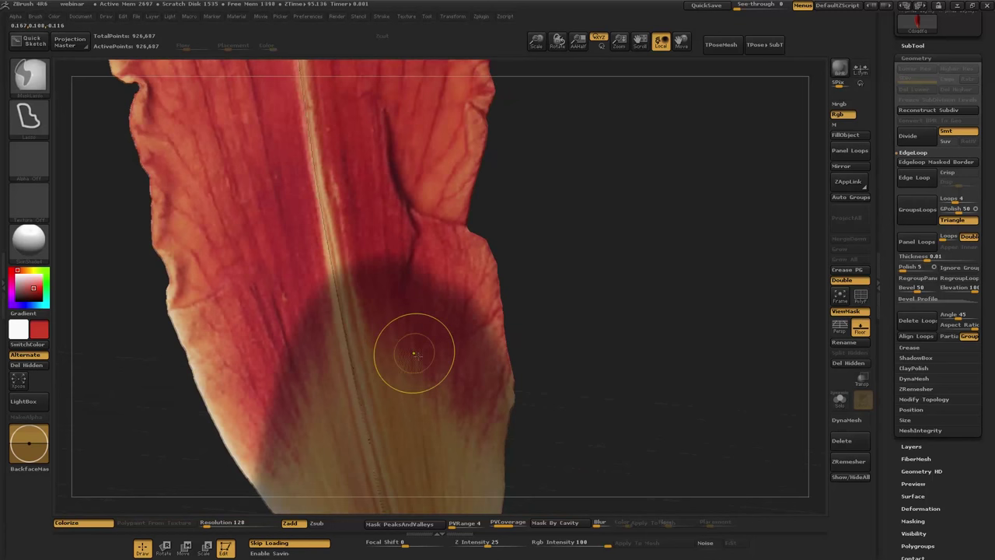
pyautogui.moveTo(424, 360)
pyautogui.keyDown('alt'); pyautogui.mouseDown(button='right')
pyautogui.moveTo(392, 335)
pyautogui.moveTo(377, 369)
pyautogui.mouseUp(button='right'); pyautogui.keyUp('alt')
pyautogui.press('f')
# - In side view, lay a Transpose Rotate line along the petal and bend its unmasked upper part downward
pyautogui.moveTo(376, 369)
pyautogui.mouseDown()
pyautogui.moveTo(432, 392)
pyautogui.moveTo(380, 351)
pyautogui.moveTo(370, 363)
pyautogui.moveTo(630, 349)
pyautogui.moveTo(622, 385)
pyautogui.moveTo(579, 393)
pyautogui.mouseUp()
pyautogui.press('r')
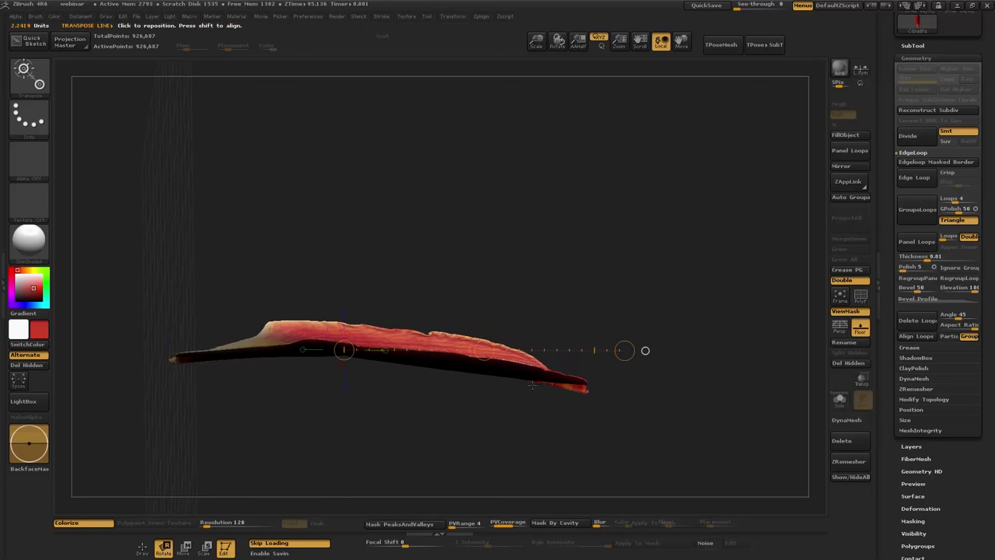
pyautogui.moveTo(484, 349); pyautogui.dragTo(490, 358)
pyautogui.keyDown('alt'); pyautogui.moveTo(421, 432); pyautogui.dragTo(430, 405); pyautogui.keyUp('alt')
# - Extend and soften the mask toward the petal's middle, then bend the unmasked tip section down with Transpose Move
pyautogui.moveTo(170, 411)
pyautogui.keyDown('ctrl'); pyautogui.mouseDown()
pyautogui.moveTo(361, 323)
pyautogui.moveTo(342, 443)
pyautogui.mouseUp(); pyautogui.keyUp('ctrl')
pyautogui.keyDown('ctrl'); pyautogui.click(297, 310); pyautogui.keyUp('ctrl')
pyautogui.moveTo(403, 331)
pyautogui.mouseDown()
pyautogui.moveTo(635, 375)
pyautogui.moveTo(622, 412)
pyautogui.moveTo(561, 408)
pyautogui.mouseUp()
pyautogui.hotkey('ctrl', 'z')
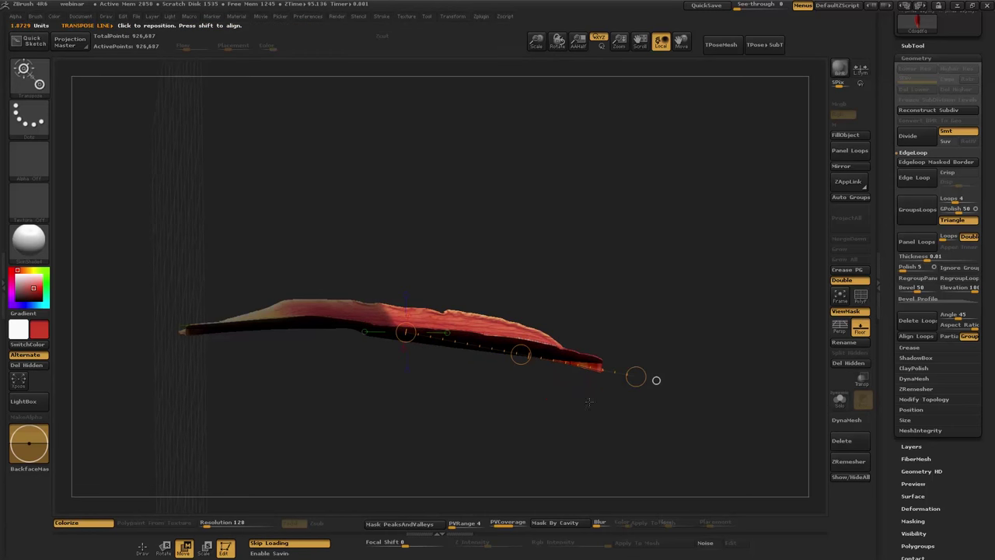
pyautogui.moveTo(625, 408); pyautogui.dragTo(600, 437)
pyautogui.press('w')
pyautogui.moveTo(521, 353); pyautogui.dragTo(521, 362)
pyautogui.keyDown('alt'); pyautogui.moveTo(441, 423); pyautogui.dragTo(441, 401); pyautogui.keyUp('alt')
# - Mask farther toward the tip and shift the remaining unmasked stretch along a new Transpose Move line
pyautogui.moveTo(217, 377)
pyautogui.keyDown('ctrl'); pyautogui.mouseDown()
pyautogui.moveTo(423, 266)
pyautogui.moveTo(365, 460)
pyautogui.mouseUp(); pyautogui.keyUp('ctrl')
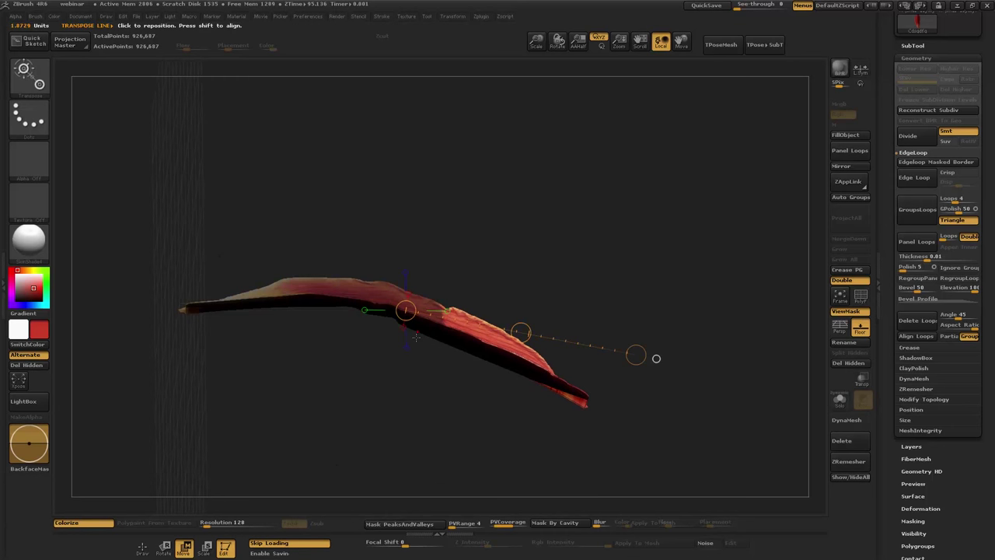
pyautogui.press('q')
pyautogui.press('ctrl')
pyautogui.moveTo(454, 360)
pyautogui.keyDown('alt'); pyautogui.mouseDown()
pyautogui.moveTo(401, 340)
pyautogui.moveTo(413, 315)
pyautogui.moveTo(596, 422)
pyautogui.moveTo(573, 440)
pyautogui.moveTo(595, 407)
pyautogui.moveTo(576, 403)
pyautogui.moveTo(555, 422)
pyautogui.moveTo(520, 430)
pyautogui.mouseUp(); pyautogui.keyUp('alt')
pyautogui.press('r')
pyautogui.press('w')
pyautogui.moveTo(487, 354); pyautogui.dragTo(488, 356)
pyautogui.moveTo(435, 398)
pyautogui.mouseDown()
pyautogui.moveTo(335, 404)
pyautogui.moveTo(392, 419)
pyautogui.moveTo(381, 424)
pyautogui.moveTo(365, 373)
pyautogui.moveTo(405, 296)
pyautogui.moveTo(375, 285)
pyautogui.mouseUp()
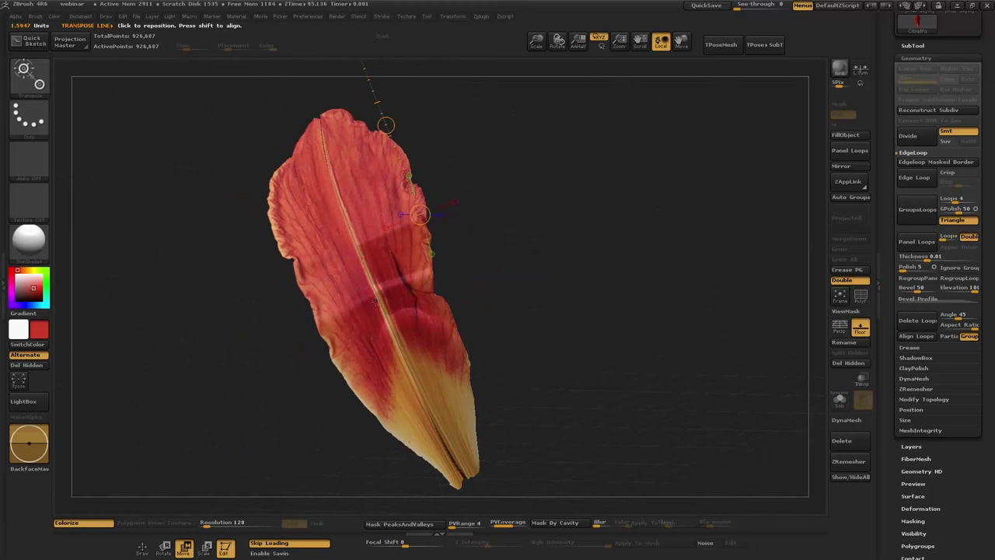
# - Choose the Move Elastic brush and set its Z Intensity to 23
pyautogui.press('b')
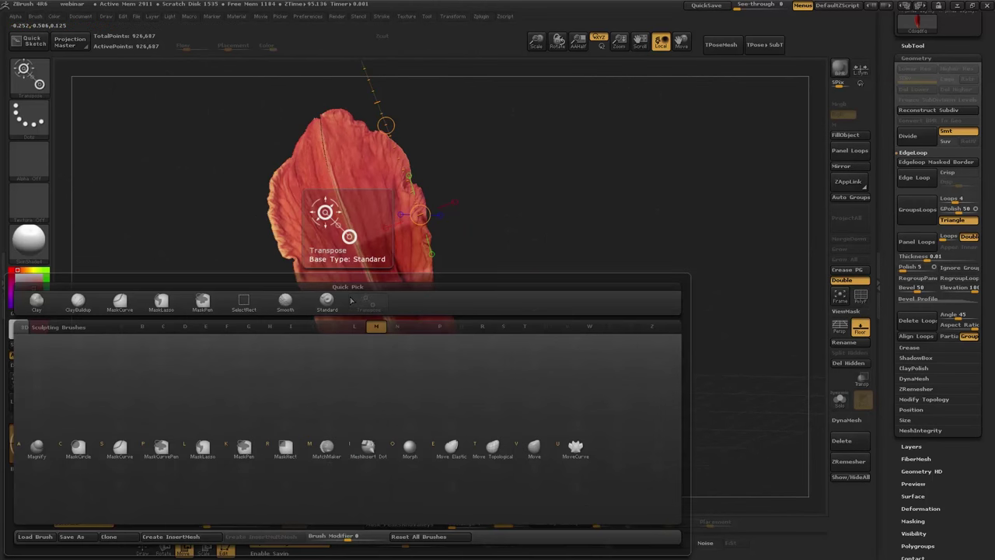
pyautogui.press('Escape')
pyautogui.press('b')
pyautogui.press('m')
pyautogui.press('e')
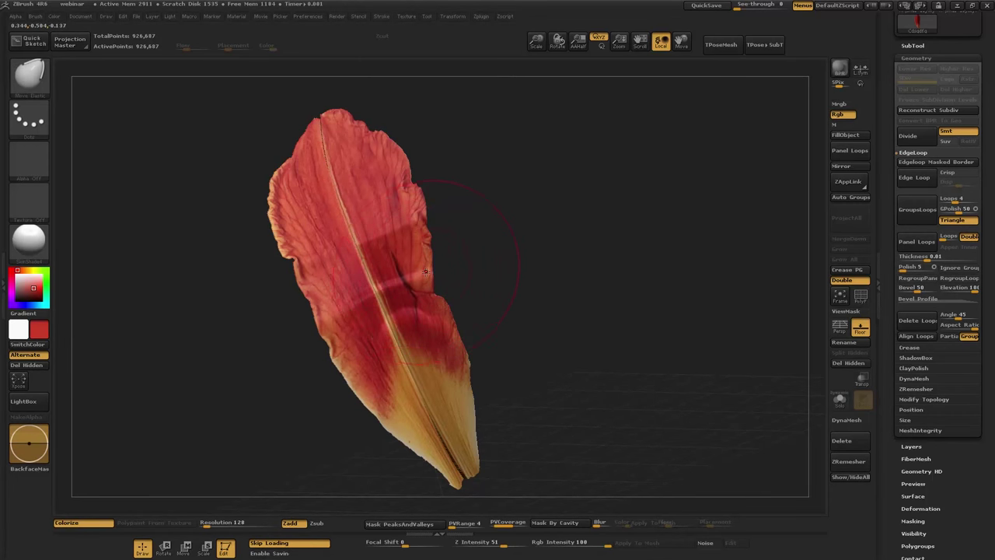
pyautogui.click(480, 542)
pyautogui.write('23')
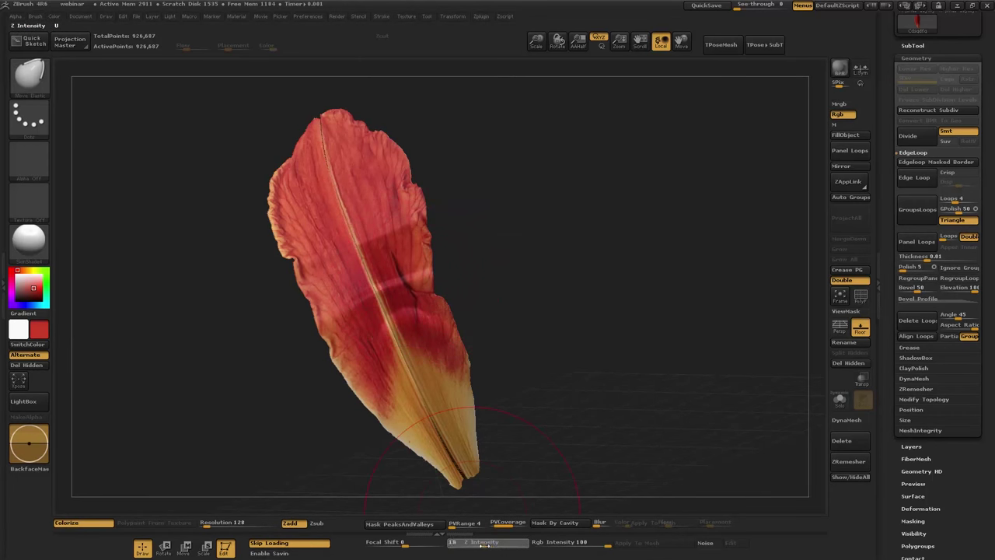
# - Push the petal's middle, edges and tip into a smoother backward curve with Move Elastic
pyautogui.moveTo(406, 414)
pyautogui.mouseDown()
pyautogui.moveTo(377, 297)
pyautogui.moveTo(397, 283)
pyautogui.mouseUp()
pyautogui.moveTo(337, 224); pyautogui.dragTo(356, 209)
pyautogui.moveTo(364, 277); pyautogui.dragTo(406, 305)
pyautogui.moveTo(407, 372)
pyautogui.mouseDown()
pyautogui.moveTo(420, 370)
pyautogui.moveTo(410, 368)
pyautogui.mouseUp()
pyautogui.moveTo(414, 327); pyautogui.dragTo(400, 324)
pyautogui.moveTo(398, 259); pyautogui.dragTo(390, 261)
pyautogui.moveTo(311, 222)
pyautogui.keyDown('alt'); pyautogui.mouseDown()
pyautogui.moveTo(313, 305)
pyautogui.moveTo(331, 289)
pyautogui.mouseUp(); pyautogui.keyUp('alt')
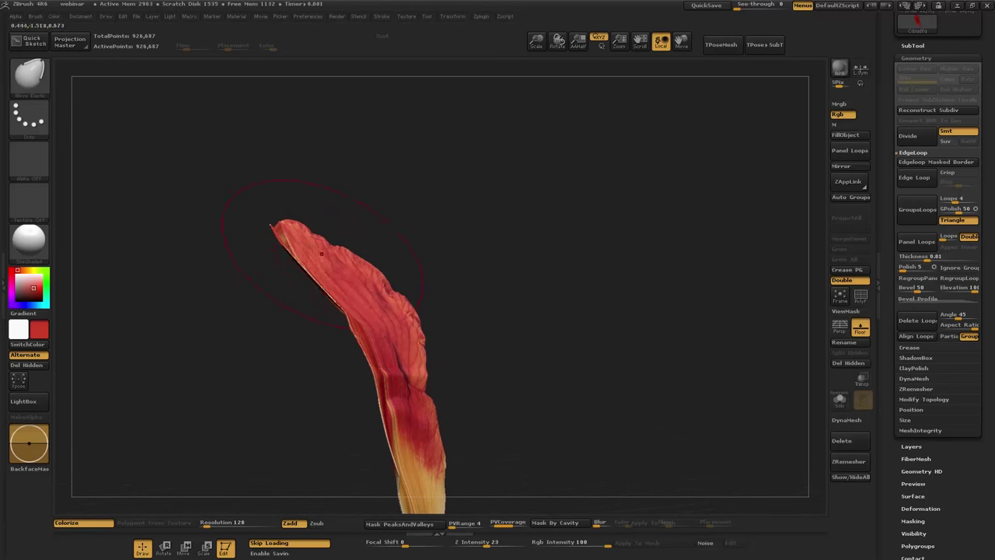
pyautogui.moveTo(272, 304); pyautogui.dragTo(341, 303)
pyautogui.moveTo(292, 250); pyautogui.dragTo(309, 264)
# - Adjust the petal's bend and outline from the front and side with further Move Elastic strokes
pyautogui.moveTo(401, 245); pyautogui.dragTo(466, 251)
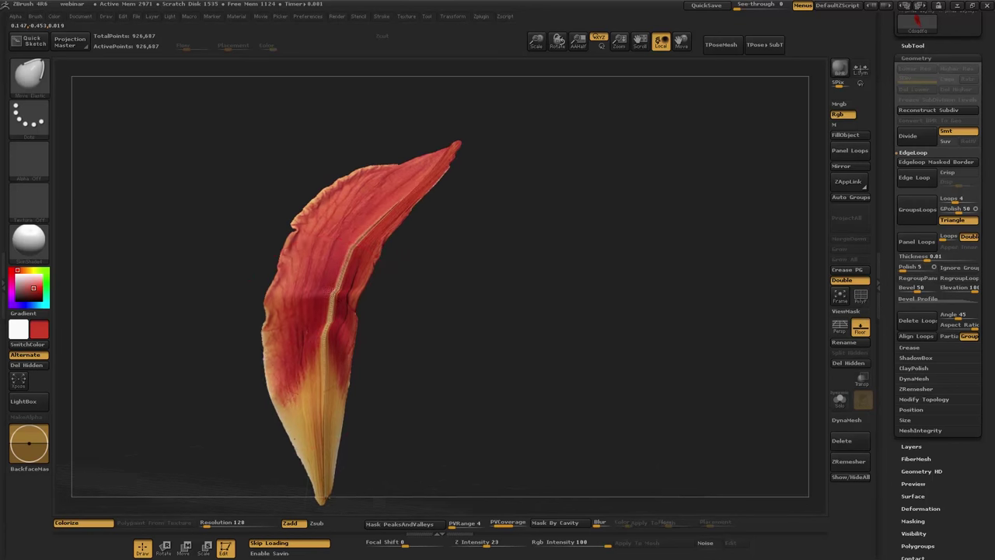
pyautogui.moveTo(330, 341); pyautogui.dragTo(317, 342)
pyautogui.moveTo(443, 357); pyautogui.dragTo(424, 360)
pyautogui.keyDown('alt'); pyautogui.moveTo(423, 360); pyautogui.dragTo(464, 306); pyautogui.keyUp('alt')
pyautogui.moveTo(375, 335); pyautogui.dragTo(335, 404)
pyautogui.moveTo(337, 274); pyautogui.dragTo(351, 278)
pyautogui.moveTo(441, 208)
pyautogui.mouseDown()
pyautogui.moveTo(465, 208)
pyautogui.moveTo(481, 191)
pyautogui.mouseUp()
# - Turn off the brush's Rgb channel and smooth the jagged stretched faces along the edge near the petal's tip
pyautogui.moveTo(536, 171)
pyautogui.keyDown('alt'); pyautogui.mouseDown()
pyautogui.moveTo(560, 213)
pyautogui.moveTo(728, 160)
pyautogui.mouseUp(); pyautogui.keyUp('alt')
pyautogui.press('shift')
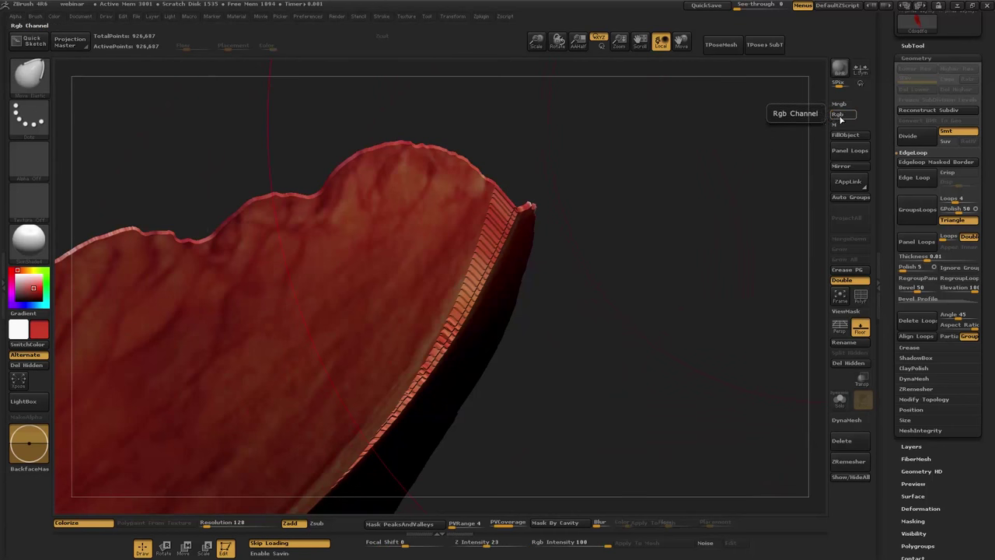
pyautogui.click(839, 118)
pyautogui.keyDown('shift'); pyautogui.moveTo(484, 254); pyautogui.dragTo(474, 282); pyautogui.keyUp('shift')
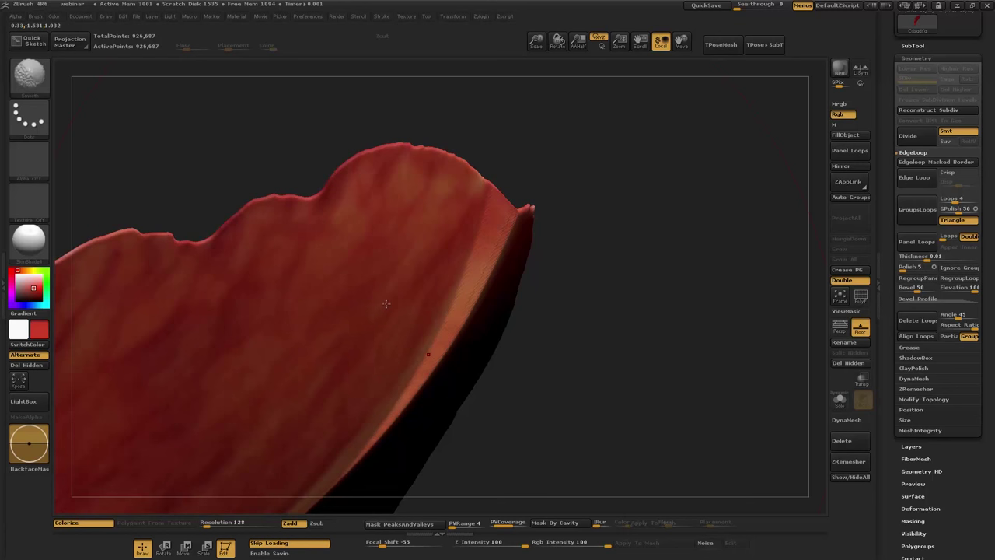
# - Smooth the underside and edges at the petal's narrow base, and check the petal from all sides
pyautogui.keyDown('ctrl'); pyautogui.moveTo(386, 303); pyautogui.dragTo(365, 257, button='right'); pyautogui.keyUp('ctrl')
pyautogui.keyDown('alt'); pyautogui.moveTo(350, 397); pyautogui.dragTo(420, 191, button='right'); pyautogui.keyUp('alt')
pyautogui.moveTo(420, 334)
pyautogui.mouseDown(button='right')
pyautogui.moveTo(435, 288)
pyautogui.moveTo(529, 280)
pyautogui.mouseUp(button='right')
pyautogui.moveTo(413, 298)
pyautogui.mouseDown()
pyautogui.moveTo(429, 297)
pyautogui.moveTo(399, 380)
pyautogui.moveTo(396, 345)
pyautogui.mouseUp()
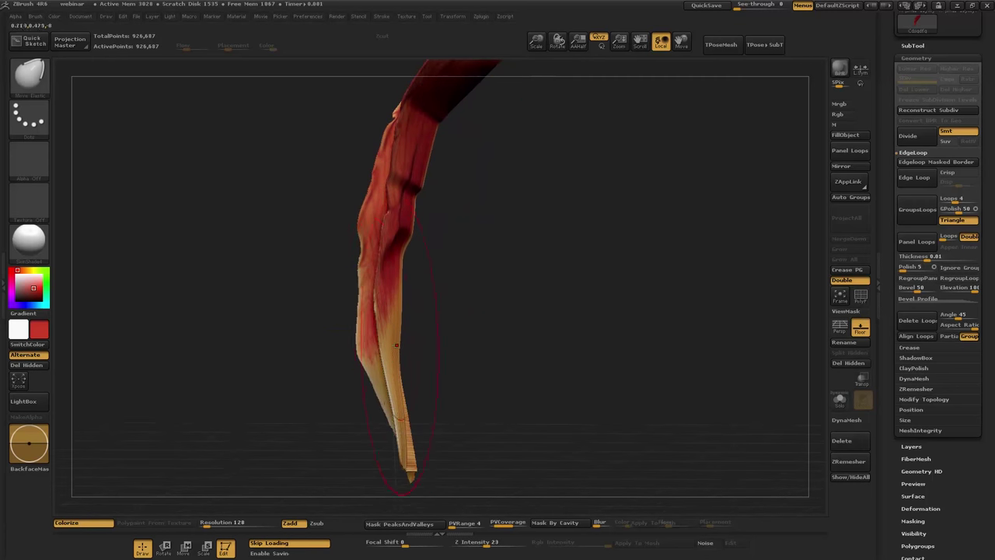
pyautogui.press('shift')
pyautogui.moveTo(412, 418)
pyautogui.mouseDown()
pyautogui.moveTo(412, 381)
pyautogui.moveTo(492, 253)
pyautogui.moveTo(457, 311)
pyautogui.moveTo(478, 308)
pyautogui.moveTo(487, 202)
pyautogui.moveTo(495, 313)
pyautogui.moveTo(433, 327)
pyautogui.mouseUp()
pyautogui.moveTo(433, 327)
pyautogui.keyDown('ctrl'); pyautogui.mouseDown(button='right')
pyautogui.moveTo(574, 213)
pyautogui.moveTo(545, 189)
pyautogui.mouseUp(button='right'); pyautogui.keyUp('ctrl')
pyautogui.moveTo(522, 258); pyautogui.dragTo(498, 242)
pyautogui.moveTo(566, 231)
pyautogui.mouseDown()
pyautogui.moveTo(552, 215)
pyautogui.moveTo(490, 293)
pyautogui.moveTo(535, 264)
pyautogui.moveTo(571, 211)
pyautogui.moveTo(455, 285)
pyautogui.moveTo(458, 327)
pyautogui.moveTo(424, 382)
pyautogui.moveTo(367, 358)
pyautogui.moveTo(362, 283)
pyautogui.moveTo(313, 327)
pyautogui.mouseUp()
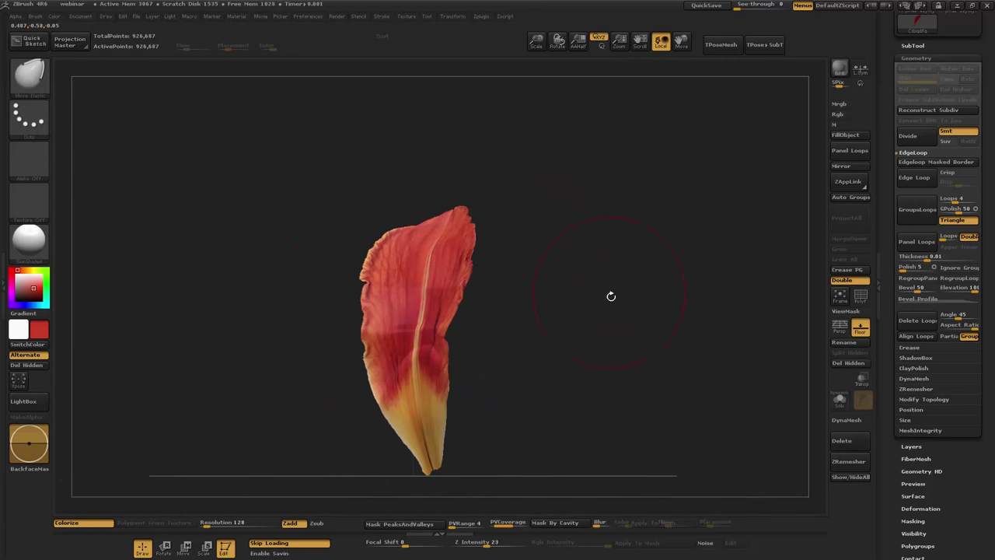
# - Switch to the finished A-jones-daylily tool and set the main colour to white
pyautogui.moveTo(611, 296); pyautogui.dragTo(657, 273)
pyautogui.scroll(5, 911, 132)
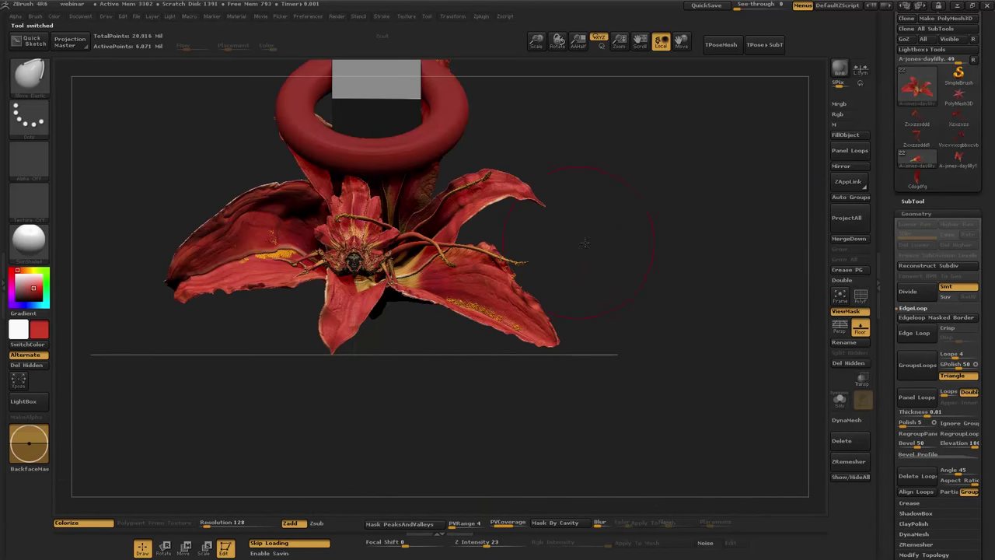
pyautogui.moveTo(584, 243); pyautogui.dragTo(497, 293)
pyautogui.moveTo(395, 318); pyautogui.dragTo(213, 305)
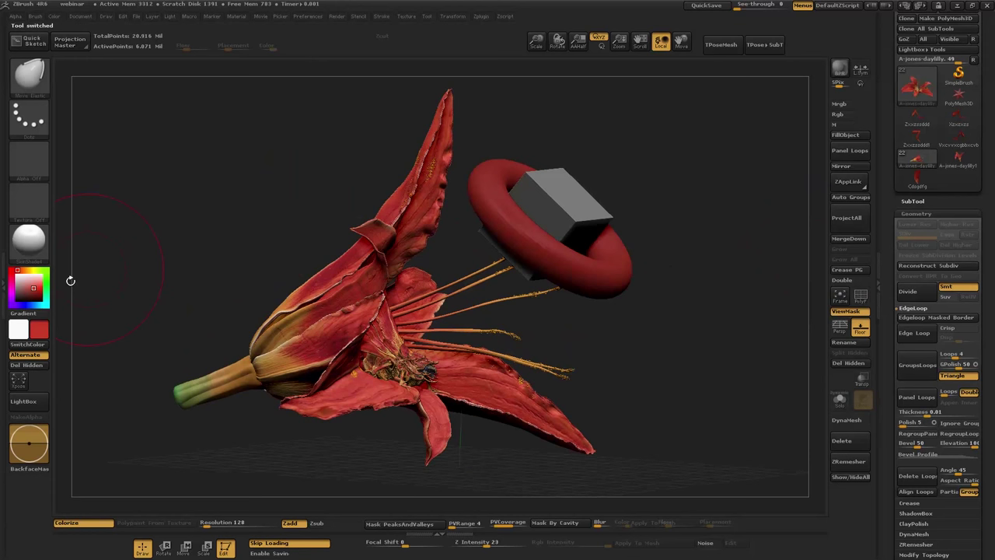
pyautogui.click(17, 274)
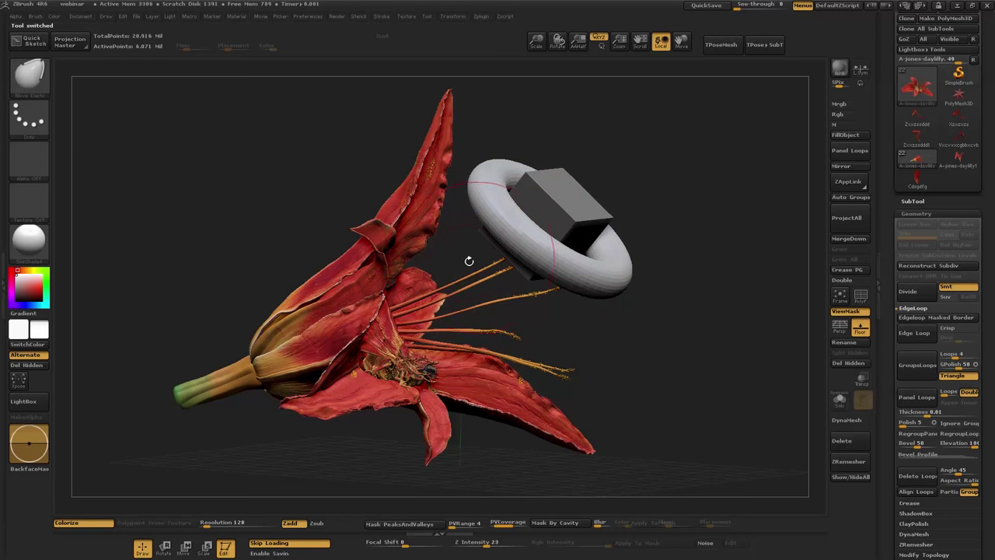
# - Examine the torus and box beside the flower's stamens, briefly isolating the active subtool in Solo
pyautogui.moveTo(441, 266)
pyautogui.keyDown('alt'); pyautogui.mouseDown()
pyautogui.moveTo(424, 268)
pyautogui.moveTo(449, 264)
pyautogui.mouseUp(); pyautogui.keyUp('alt')
pyautogui.scroll(-5, 449, 260)
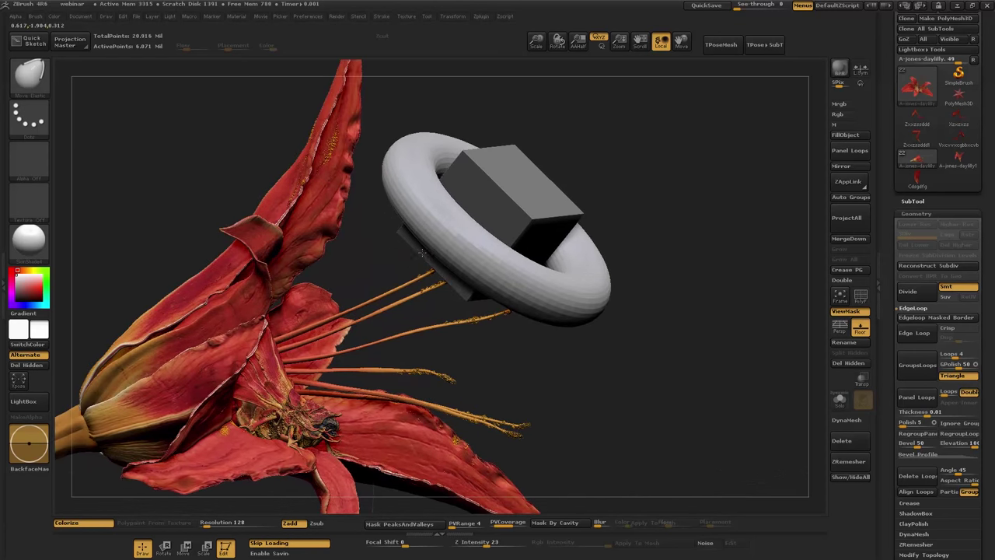
pyautogui.scroll(5, 519, 258)
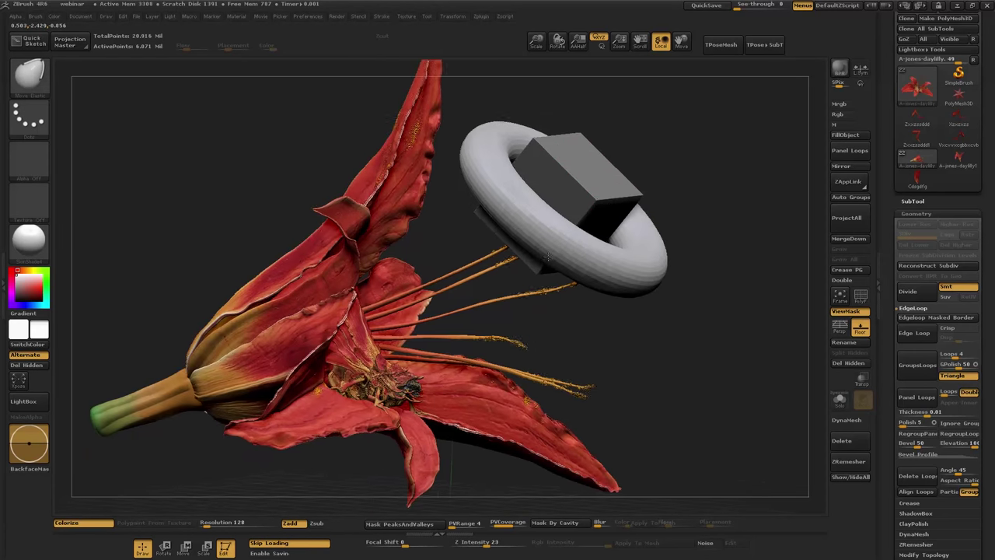
pyautogui.keyDown('alt'); pyautogui.moveTo(523, 248); pyautogui.dragTo(498, 257, button='right'); pyautogui.keyUp('alt')
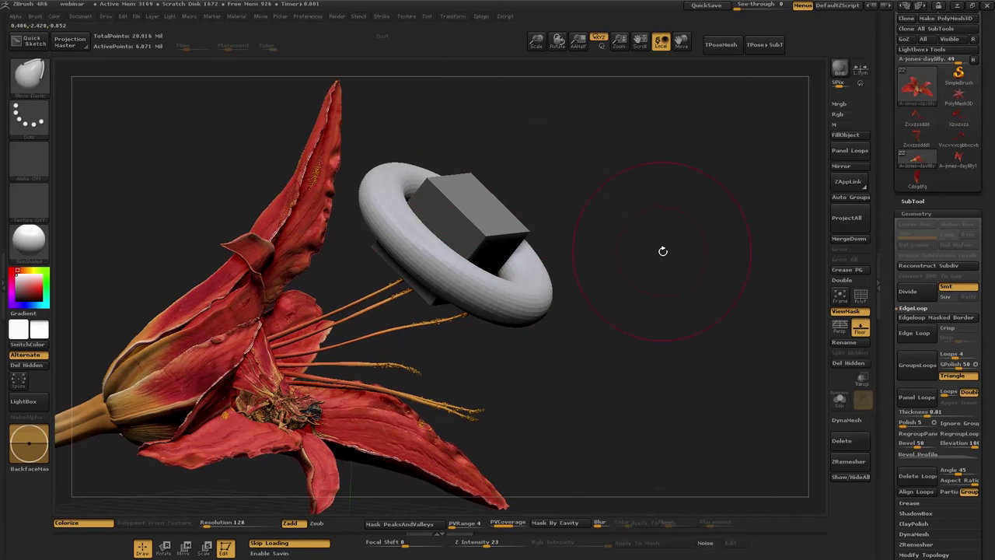
pyautogui.moveTo(647, 258); pyautogui.dragTo(626, 261)
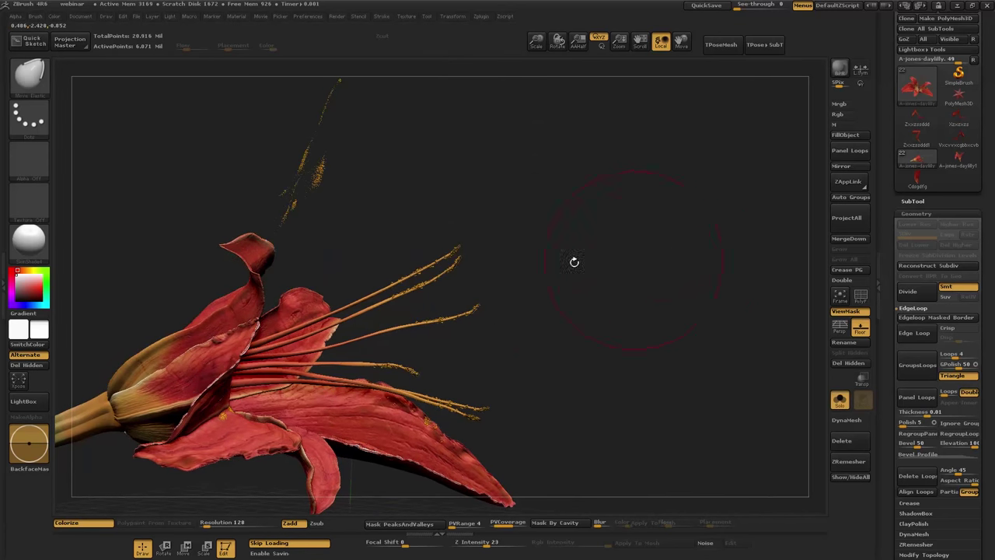
pyautogui.moveTo(567, 244); pyautogui.dragTo(694, 239)
pyautogui.moveTo(486, 227)
pyautogui.mouseDown()
pyautogui.moveTo(559, 227)
pyautogui.moveTo(542, 224)
pyautogui.mouseUp()
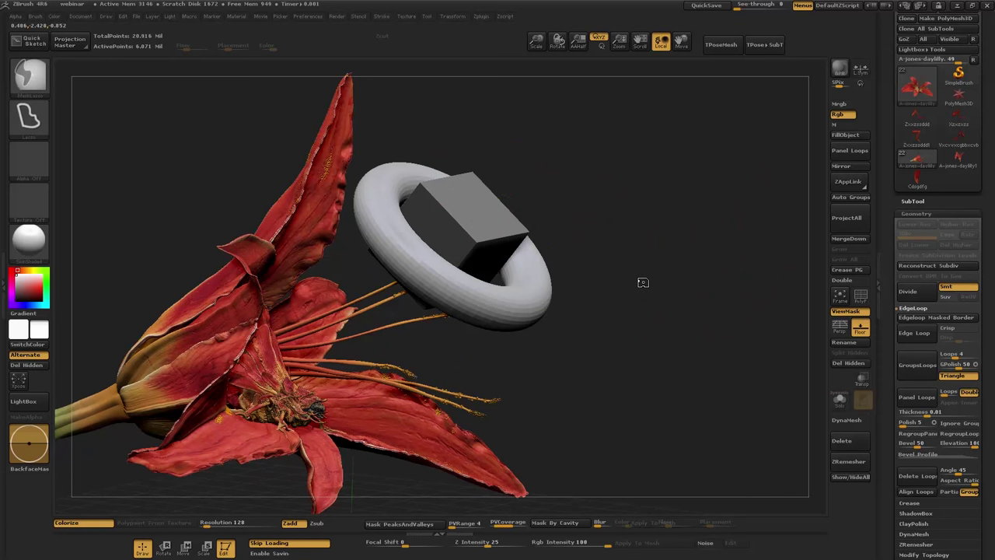
# - Expand the subtool list and make the Ring spot subtool active
pyautogui.moveTo(653, 280); pyautogui.dragTo(658, 281)
pyautogui.hotkey('alt', 's')
pyautogui.click(913, 200)
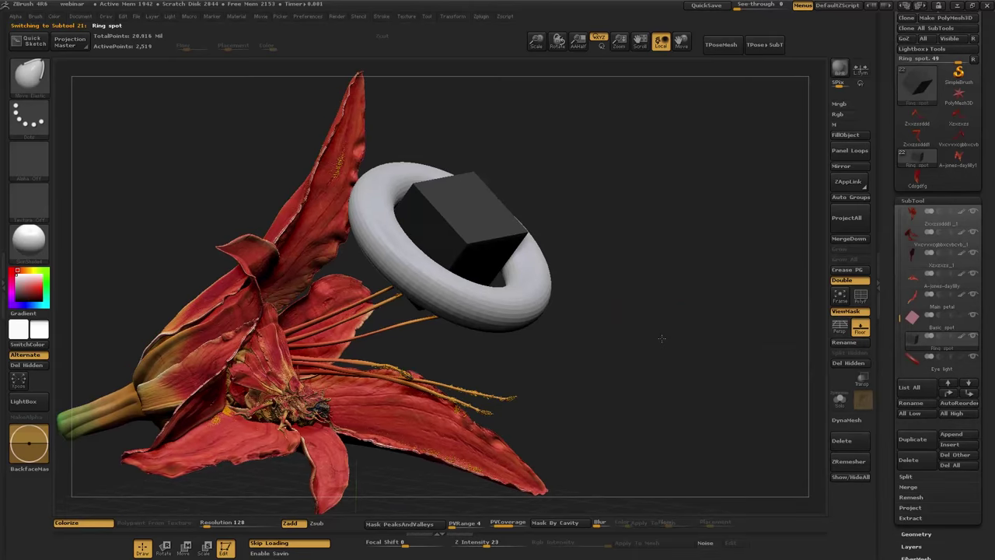
pyautogui.hotkey('alt', 's')
# - Isolate the Ring spot subtool in Solo and examine its torus and surrounding box from several angles
pyautogui.moveTo(505, 277); pyautogui.dragTo(474, 272, button='right')
pyautogui.keyDown('ctrl'); pyautogui.moveTo(474, 272); pyautogui.dragTo(540, 379, button='right'); pyautogui.keyUp('ctrl')
pyautogui.moveTo(445, 349); pyautogui.dragTo(519, 280, button='right')
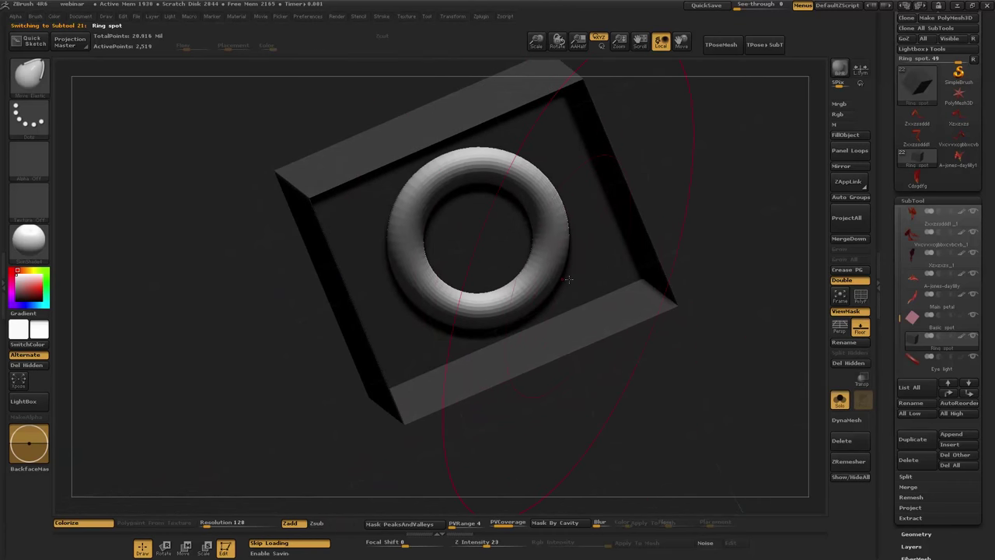
pyautogui.moveTo(455, 296)
pyautogui.mouseDown(button='right')
pyautogui.moveTo(565, 290)
pyautogui.moveTo(427, 263)
pyautogui.moveTo(498, 284)
pyautogui.moveTo(467, 292)
pyautogui.mouseUp(button='right')
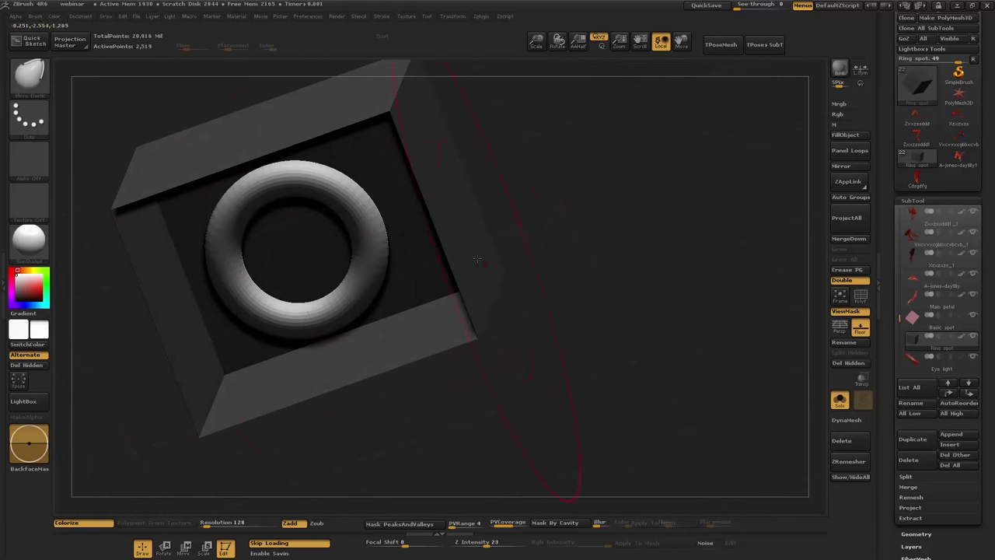
pyautogui.keyDown('alt'); pyautogui.moveTo(426, 265); pyautogui.dragTo(494, 268, button='right'); pyautogui.keyUp('alt')
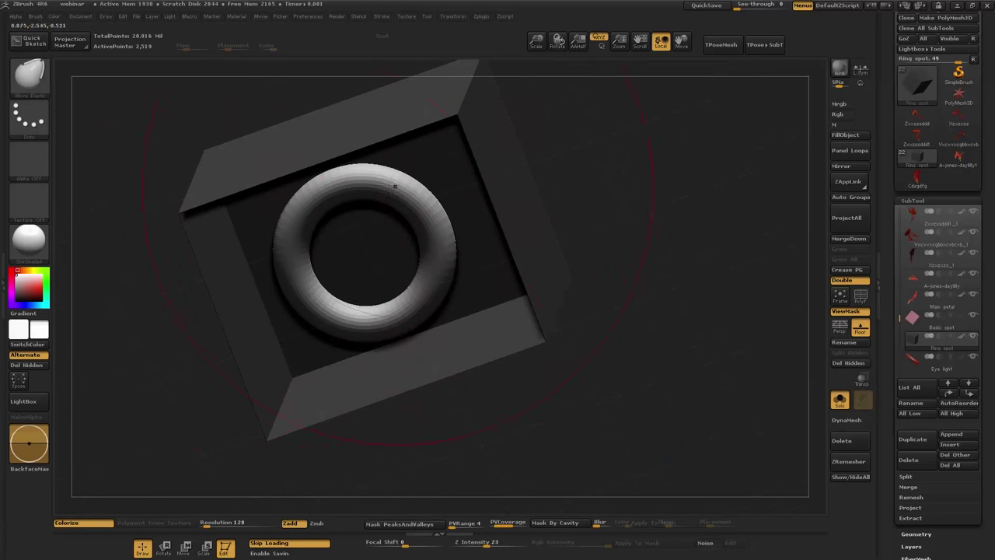
pyautogui.keyDown('ctrl'); pyautogui.moveTo(424, 212); pyautogui.dragTo(440, 266, button='right'); pyautogui.keyUp('ctrl')
pyautogui.moveTo(440, 266); pyautogui.dragTo(420, 287)
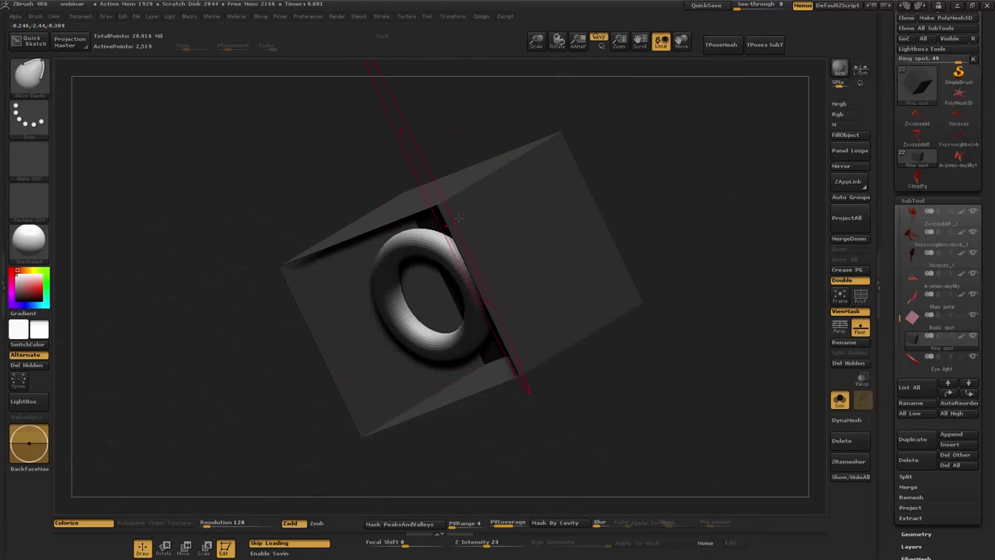
# - Isolate the box of the Ring spot subtool by hiding its torus, and check it from several sides
pyautogui.moveTo(501, 246); pyautogui.dragTo(527, 274)
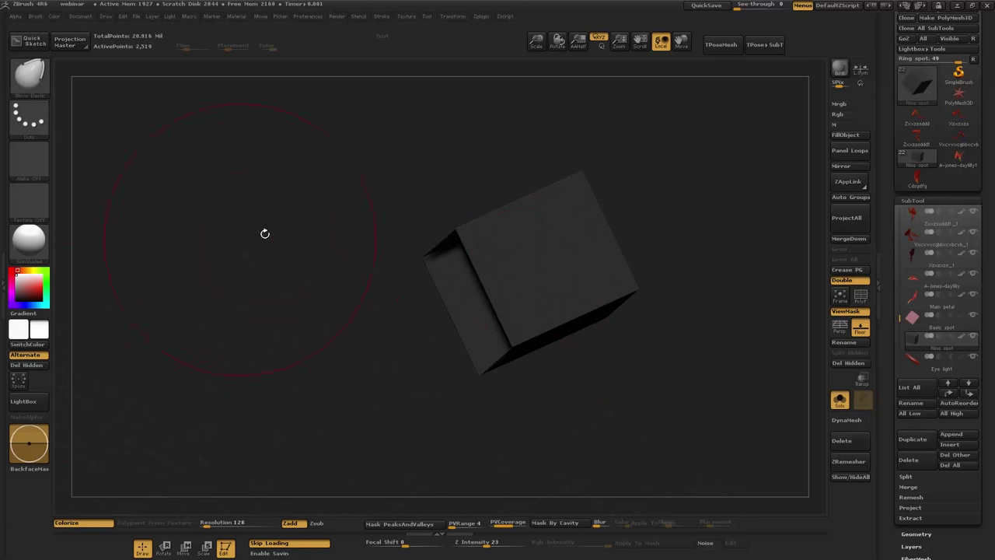
pyautogui.keyDown('alt'); pyautogui.moveTo(475, 269); pyautogui.dragTo(523, 263, button='right'); pyautogui.keyUp('alt')
pyautogui.moveTo(522, 264); pyautogui.dragTo(511, 286)
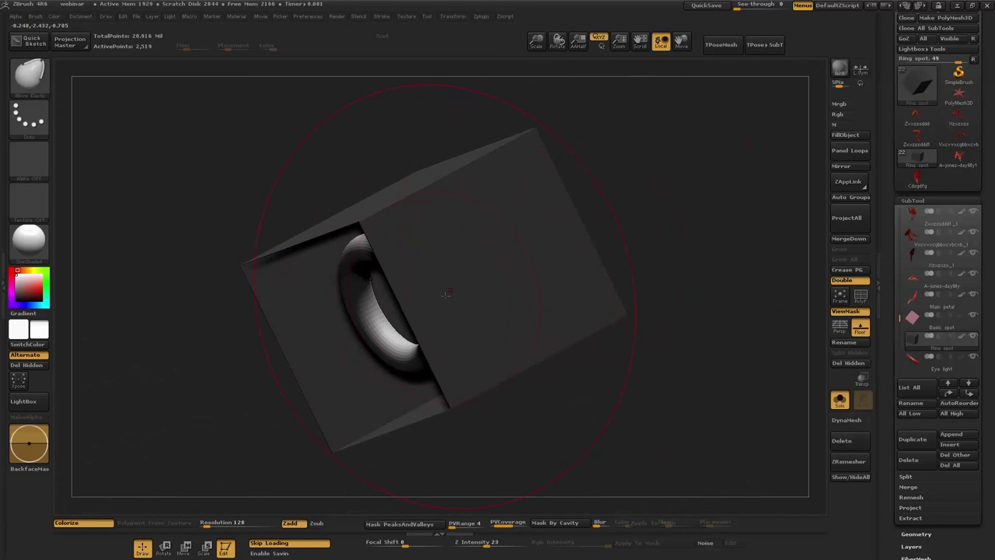
pyautogui.keyDown('ctrl'); pyautogui.keyDown('shift'); pyautogui.click(592, 311); pyautogui.keyUp('shift'); pyautogui.keyUp('ctrl')
pyautogui.moveTo(453, 326); pyautogui.dragTo(174, 269)
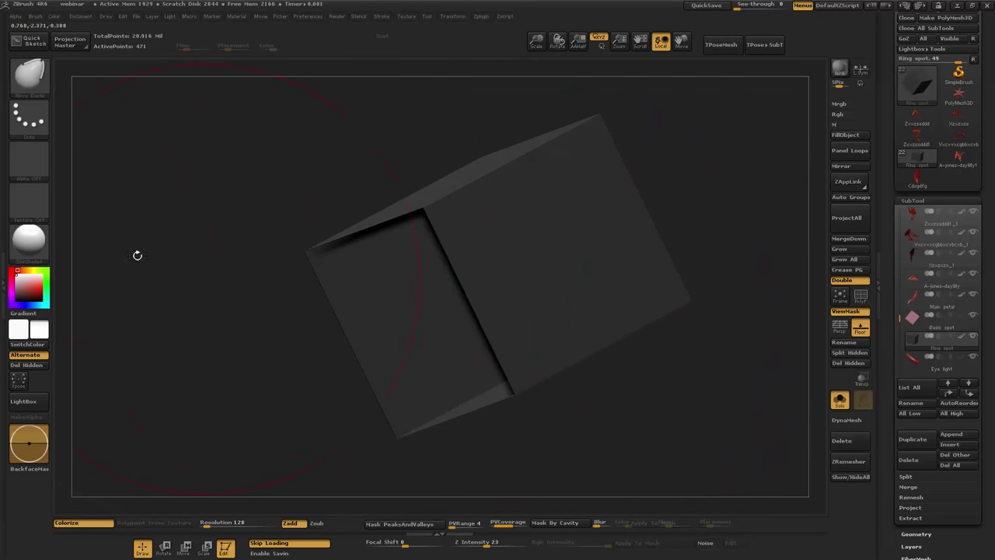
# - Pick a basic standard material for the isolated box and set the draw mode to material only (M)
pyautogui.click(29, 239)
pyautogui.click(178, 397)
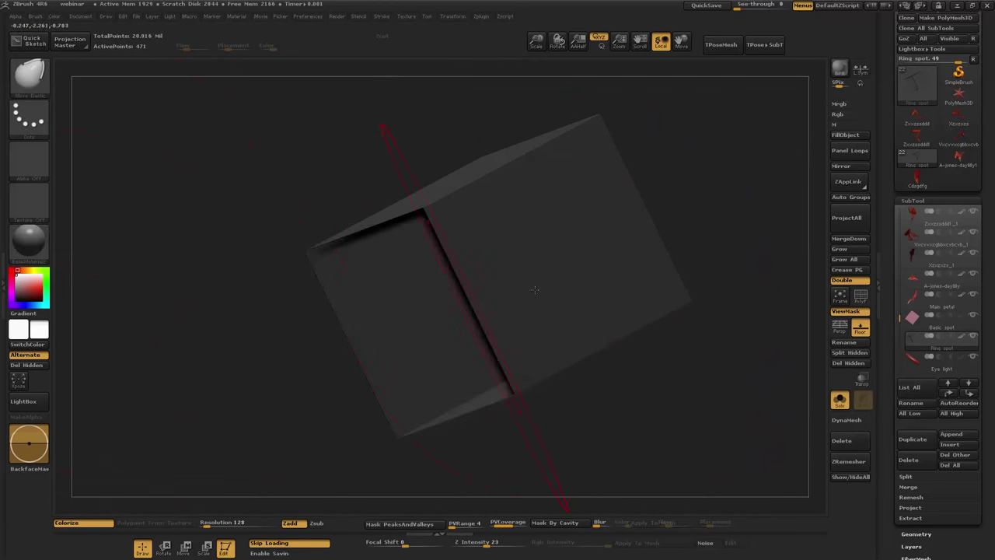
pyautogui.moveTo(178, 397); pyautogui.dragTo(353, 343)
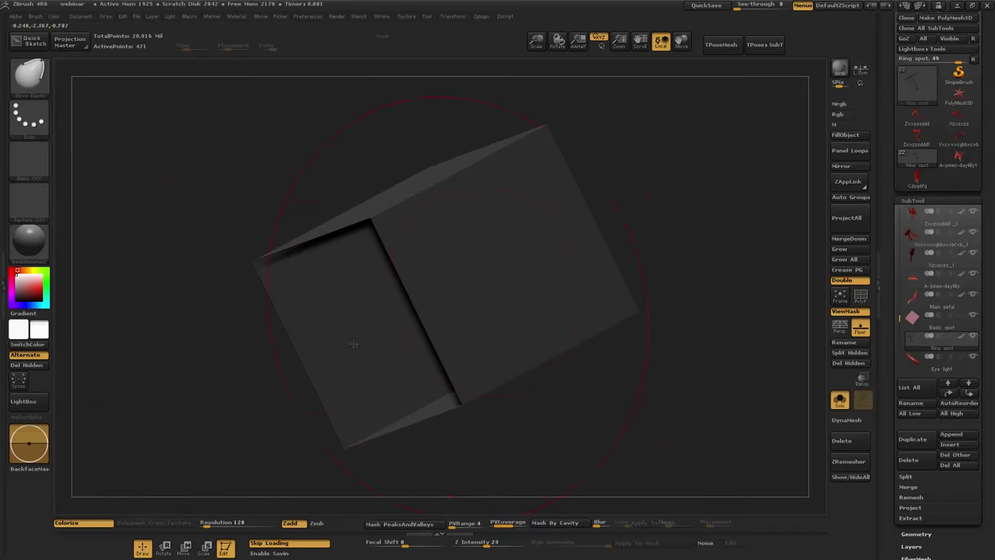
pyautogui.click(843, 125)
# - Isolate the Ring spot torus in place of the box and pick BasicMaterial for it
pyautogui.keyDown('ctrl'); pyautogui.keyDown('shift'); pyautogui.click(655, 208); pyautogui.keyUp('shift'); pyautogui.keyUp('ctrl')
pyautogui.moveTo(622, 223); pyautogui.dragTo(738, 243)
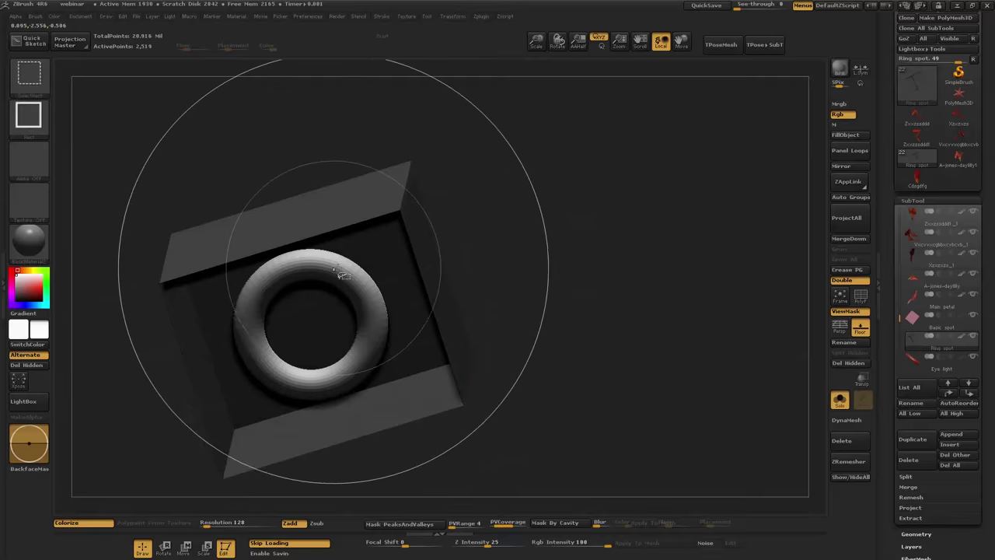
pyautogui.keyDown('ctrl'); pyautogui.keyDown('shift'); pyautogui.click(334, 276); pyautogui.keyUp('shift'); pyautogui.keyUp('ctrl')
pyautogui.click(29, 245)
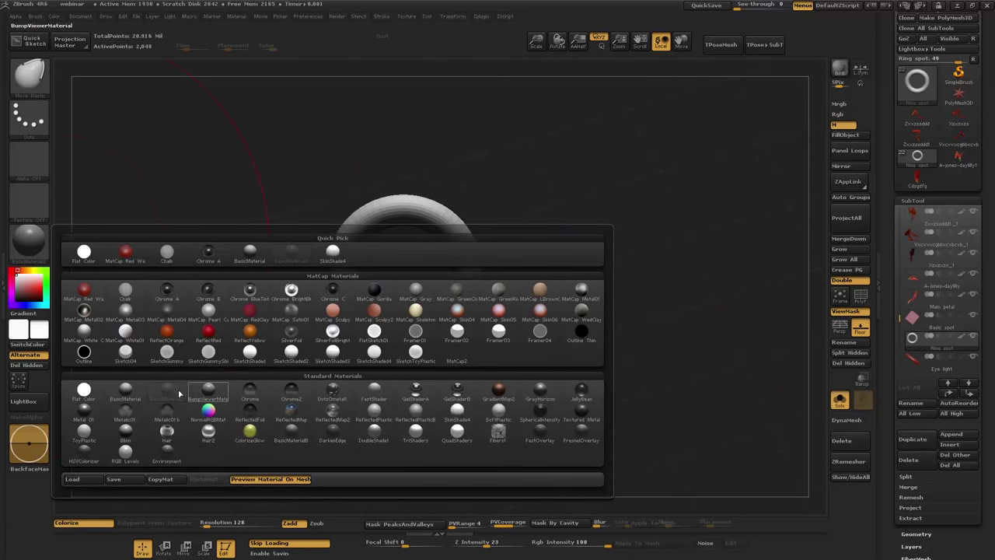
pyautogui.click(126, 397)
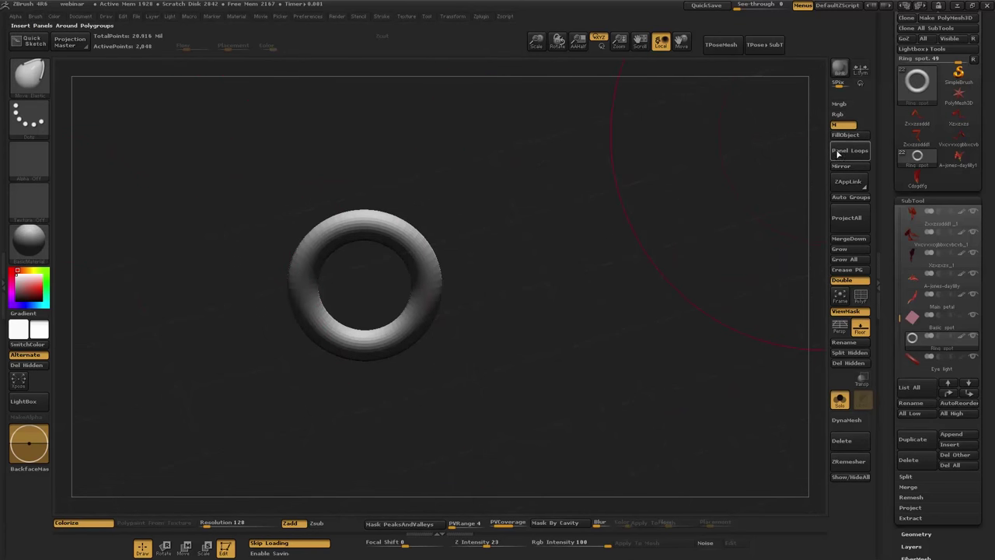
pyautogui.moveTo(546, 239); pyautogui.dragTo(549, 244)
# - Unhide the full Ring spot subtool and examine the torus and box from several angles
pyautogui.keyDown('alt'); pyautogui.moveTo(580, 211); pyautogui.dragTo(544, 231); pyautogui.keyUp('alt')
pyautogui.keyDown('ctrl'); pyautogui.keyDown('shift'); pyautogui.click(571, 231); pyautogui.keyUp('shift'); pyautogui.keyUp('ctrl')
pyautogui.keyDown('ctrl'); pyautogui.moveTo(565, 261); pyautogui.dragTo(401, 285, button='right'); pyautogui.keyUp('ctrl')
pyautogui.moveTo(543, 270)
pyautogui.keyDown('alt'); pyautogui.mouseDown()
pyautogui.moveTo(571, 254)
pyautogui.moveTo(556, 260)
pyautogui.mouseUp(); pyautogui.keyUp('alt')
pyautogui.moveTo(556, 260)
pyautogui.mouseDown()
pyautogui.moveTo(553, 290)
pyautogui.moveTo(573, 313)
pyautogui.moveTo(506, 363)
pyautogui.moveTo(449, 377)
pyautogui.mouseUp()
pyautogui.hotkey('alt', 's')
pyautogui.keyDown('alt'); pyautogui.moveTo(517, 435); pyautogui.dragTo(483, 369); pyautogui.keyUp('alt')
pyautogui.keyDown('alt'); pyautogui.moveTo(561, 369); pyautogui.dragTo(574, 420); pyautogui.keyUp('alt')
pyautogui.keyDown('alt'); pyautogui.moveTo(312, 357); pyautogui.dragTo(342, 292); pyautogui.keyUp('alt')
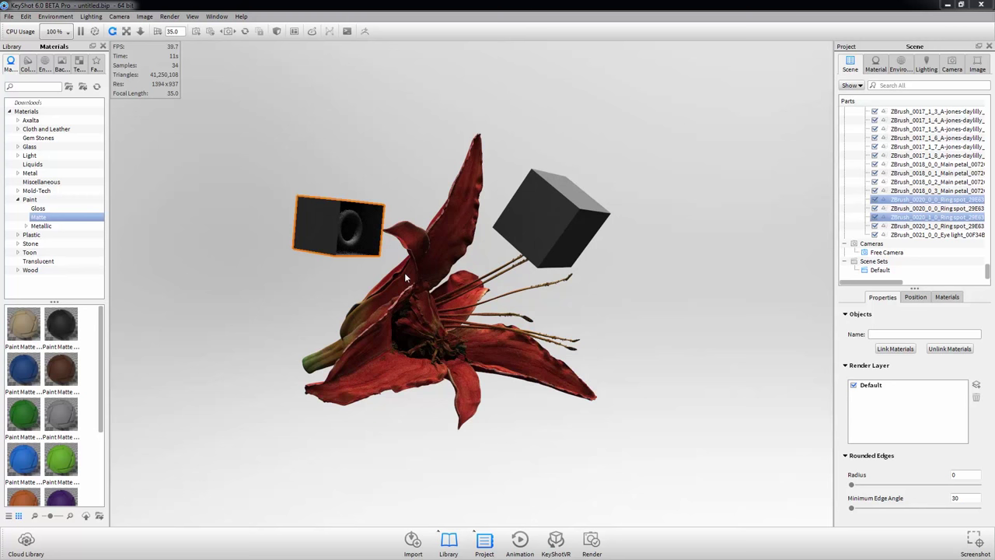
# - Switch to KeyShot and examine the imported day lily with its surrounding light boxes and rings from several angles
pyautogui.scroll(-3, 458, 305)
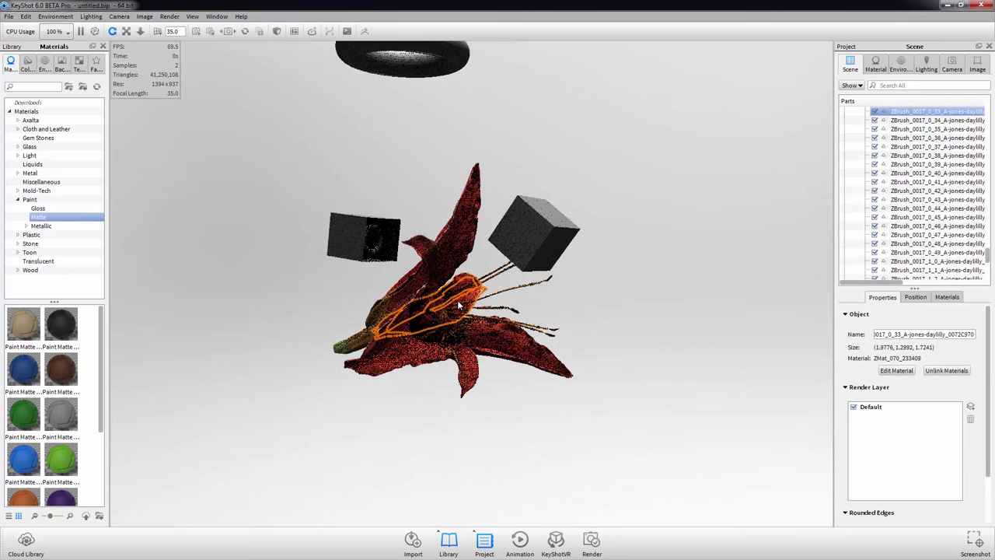
pyautogui.moveTo(403, 186); pyautogui.dragTo(633, 315)
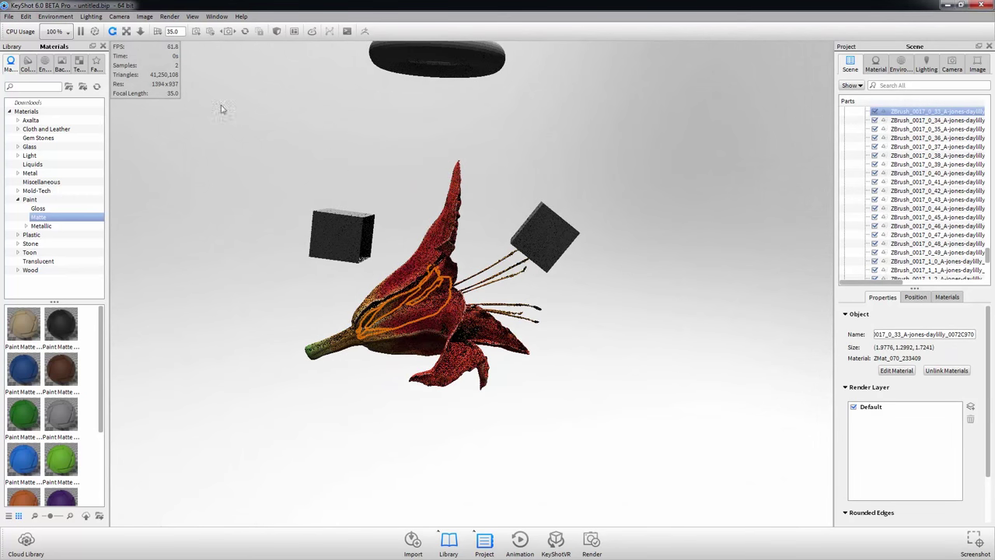
pyautogui.click(657, 195)
pyautogui.moveTo(585, 234); pyautogui.dragTo(469, 275)
pyautogui.scroll(3, 440, 361)
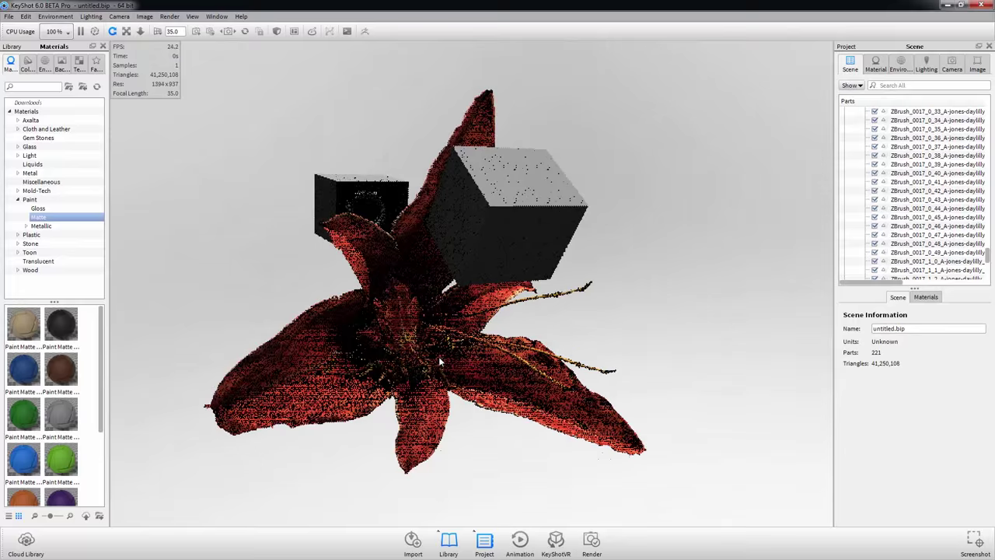
pyautogui.scroll(5, 439, 356)
pyautogui.moveTo(720, 256); pyautogui.dragTo(747, 267)
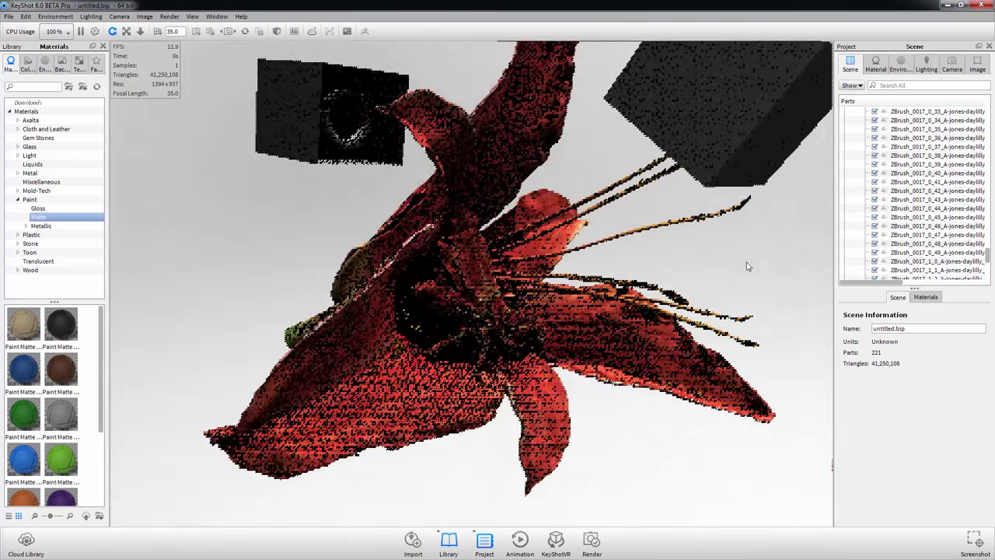
pyautogui.moveTo(166, 270); pyautogui.dragTo(311, 222)
# - Select the ring inside the box beside the upper petal and unlink its material
pyautogui.click(311, 129)
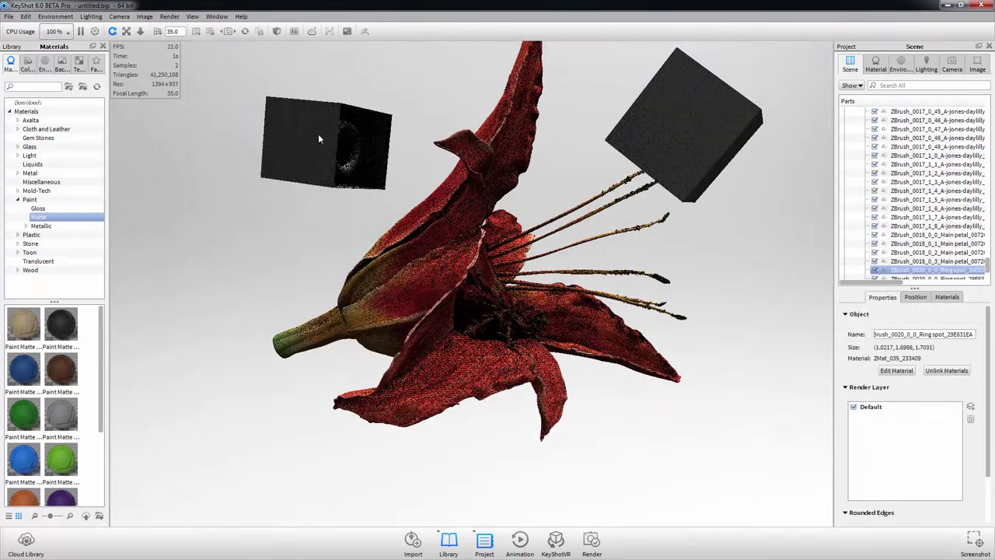
pyautogui.click(354, 160)
pyautogui.rightClick(354, 159)
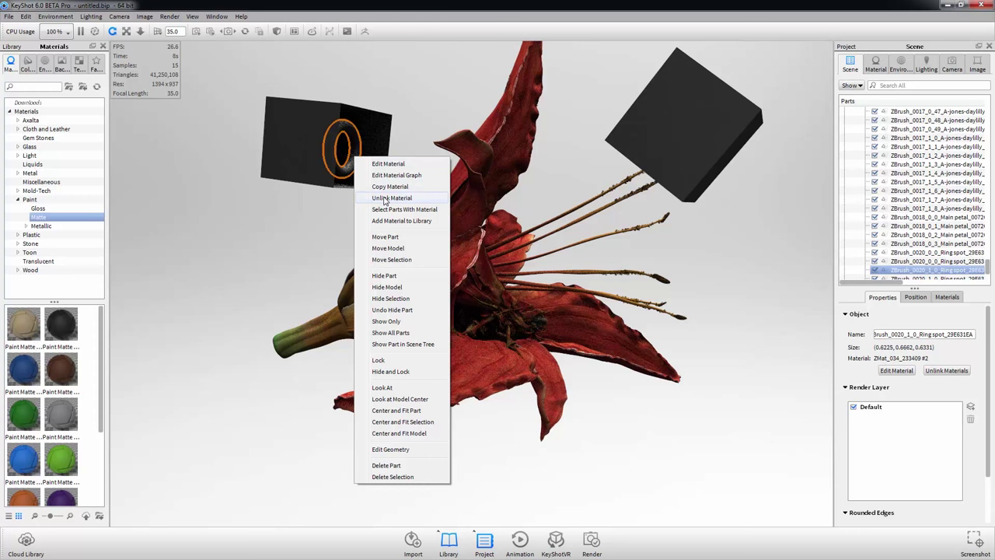
pyautogui.click(386, 198)
# - Edit the ring's material, changing its type to Area Light Diffuse with a power of 500 Watt
pyautogui.rightClick(356, 138)
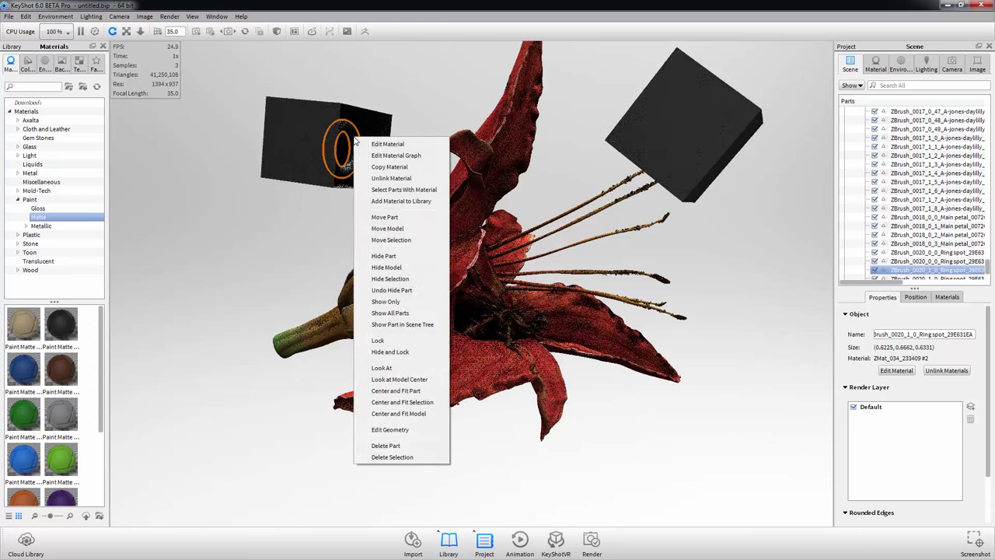
pyautogui.click(389, 145)
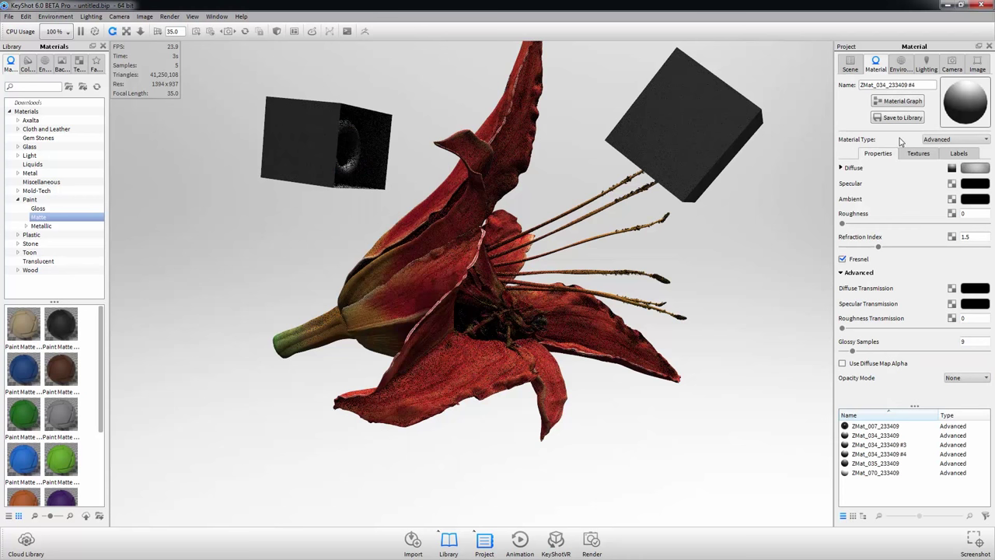
pyautogui.click(942, 141)
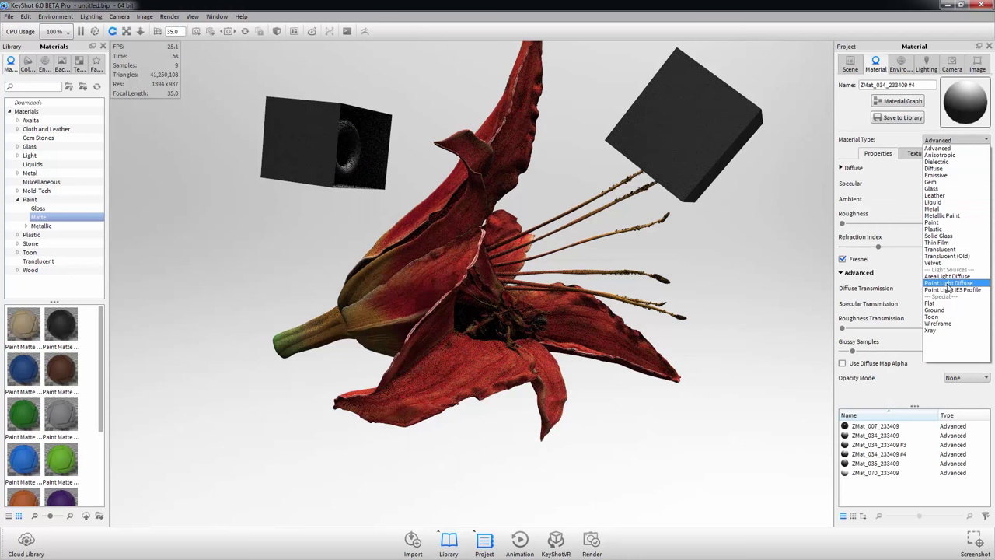
pyautogui.click(947, 276)
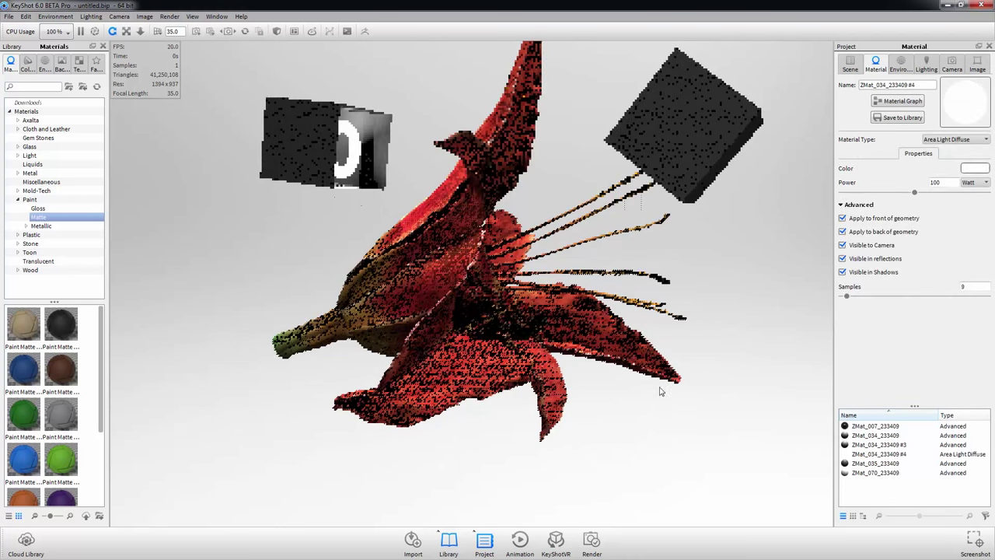
pyautogui.moveTo(725, 271); pyautogui.dragTo(517, 110)
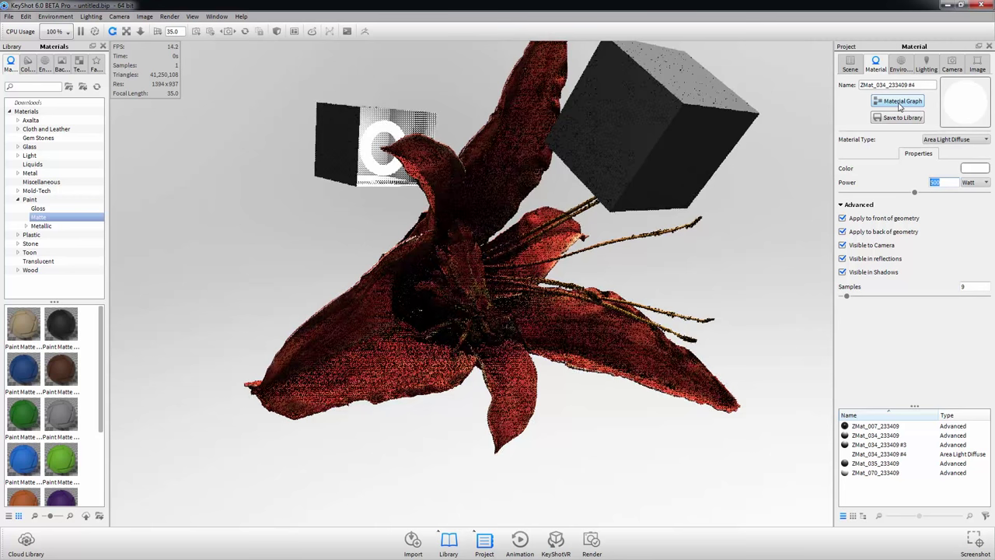
# - Set the ring light's color to a pale blue, RGB 208, 220, 235
pyautogui.click(975, 168)
pyautogui.click(878, 80)
pyautogui.moveTo(965, 113); pyautogui.dragTo(966, 96)
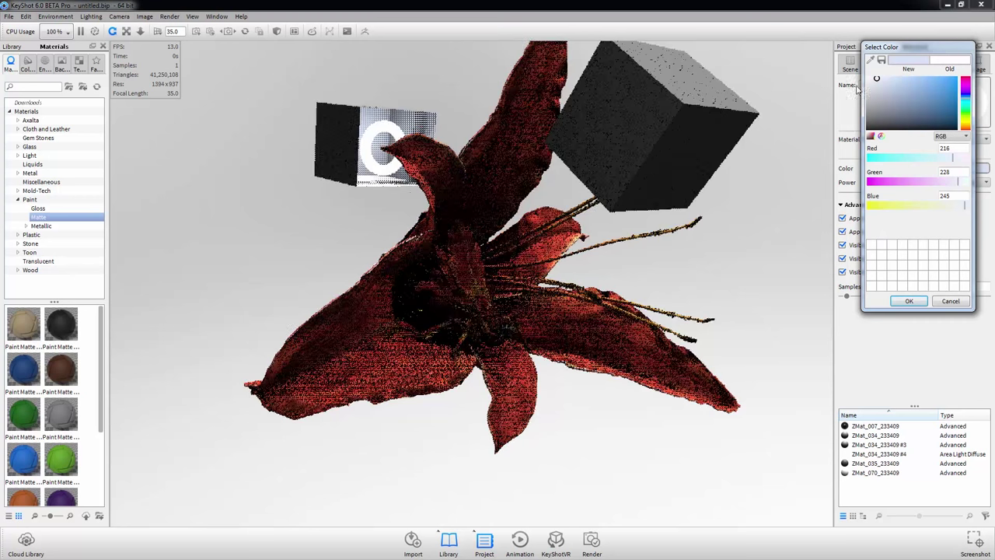
pyautogui.click(878, 81)
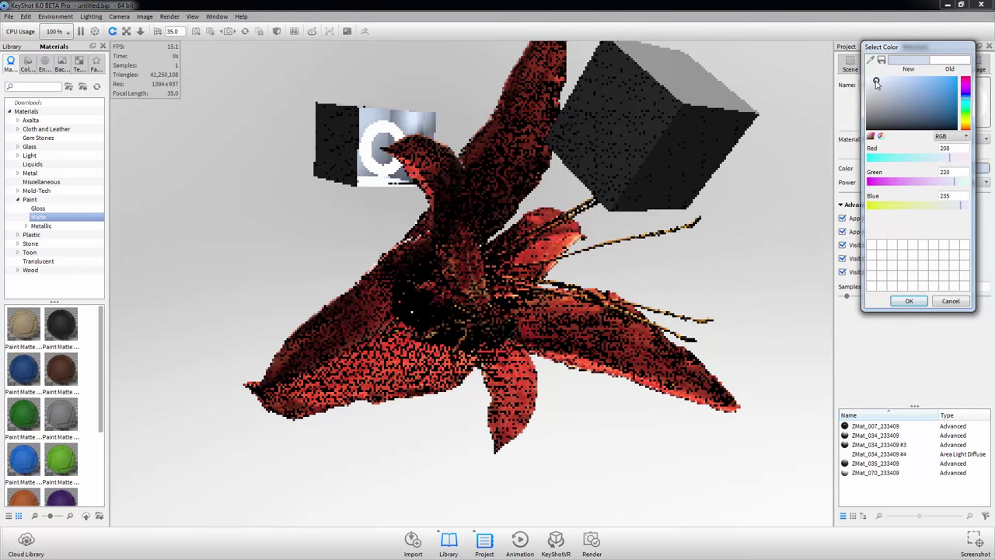
pyautogui.click(909, 301)
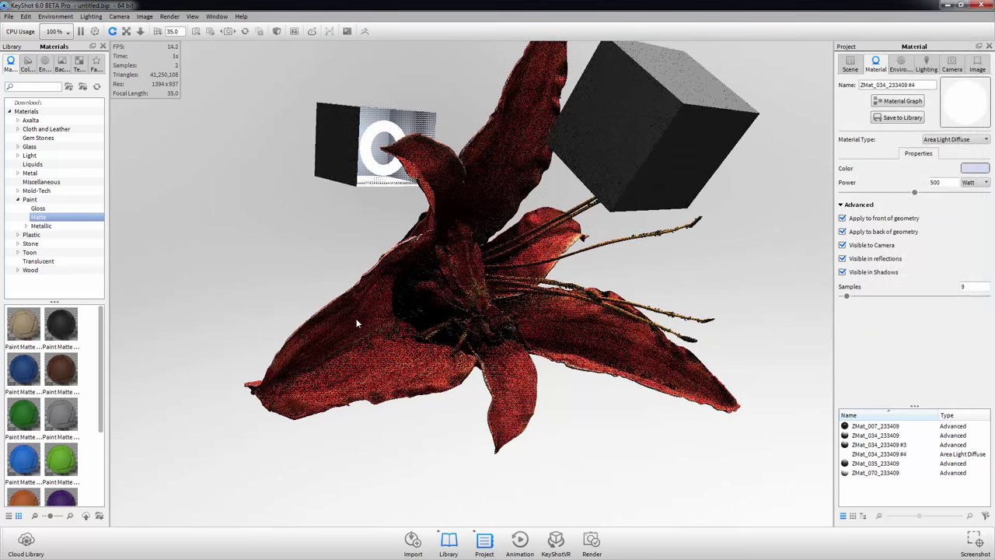
# - Change the environment background from the backplate image to the solid dark color
pyautogui.moveTo(456, 316); pyautogui.dragTo(544, 311)
pyautogui.click(900, 63)
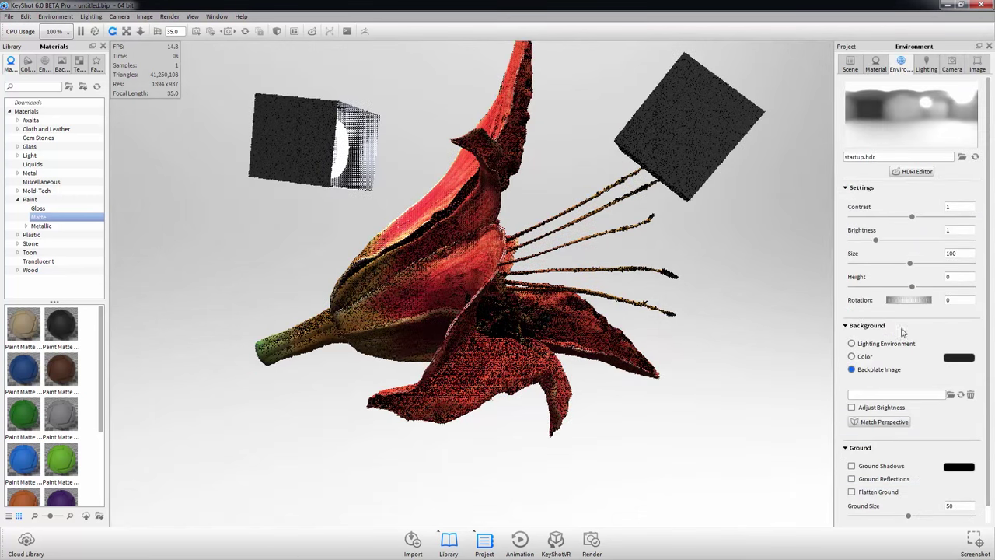
pyautogui.click(865, 356)
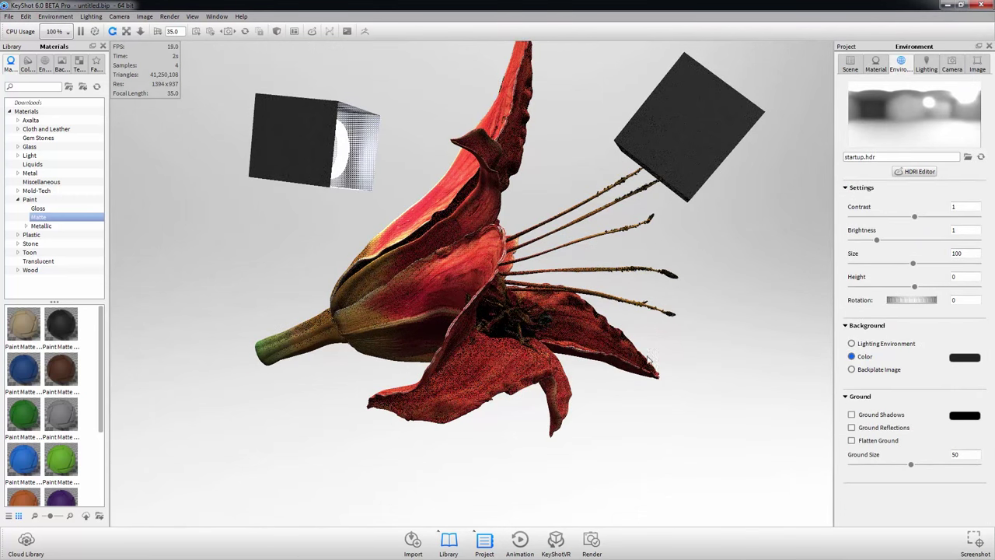
pyautogui.moveTo(496, 294); pyautogui.dragTo(526, 325)
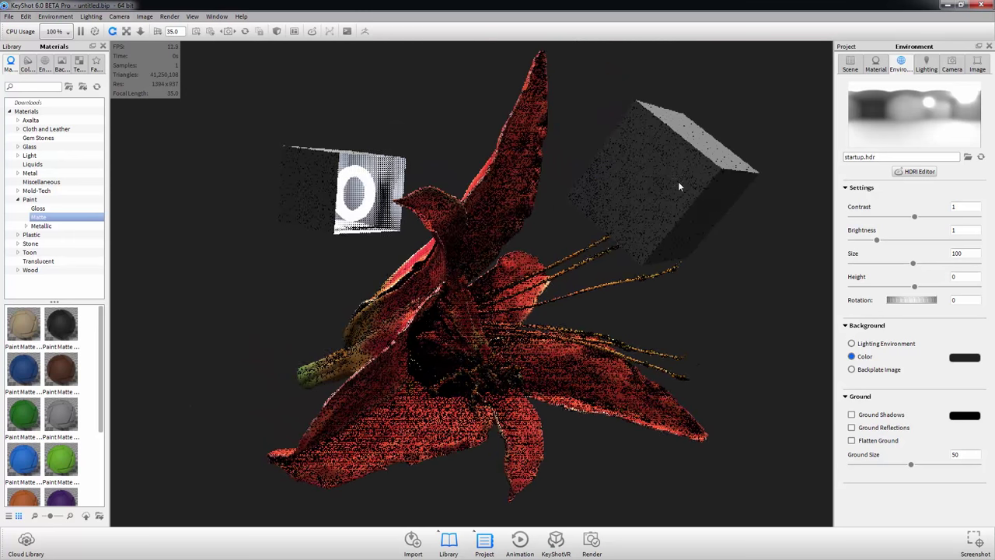
# - Turn the scene to reach the ring inside the box above the stamens, and unlink and open its material
pyautogui.doubleClick(459, 303)
pyautogui.moveTo(457, 300); pyautogui.dragTo(606, 230)
pyautogui.rightClick(597, 223)
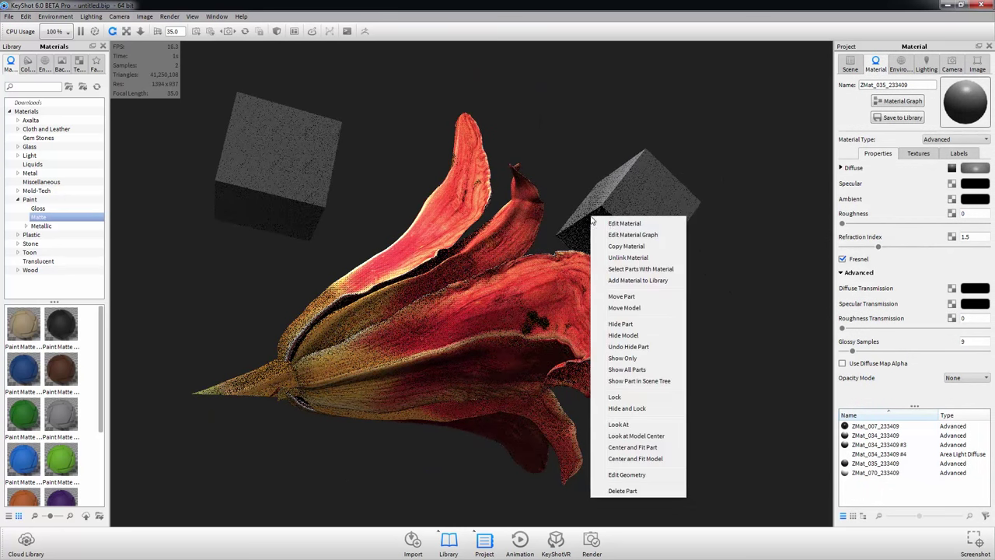
pyautogui.rightClick(597, 217)
pyautogui.rightClick(598, 221)
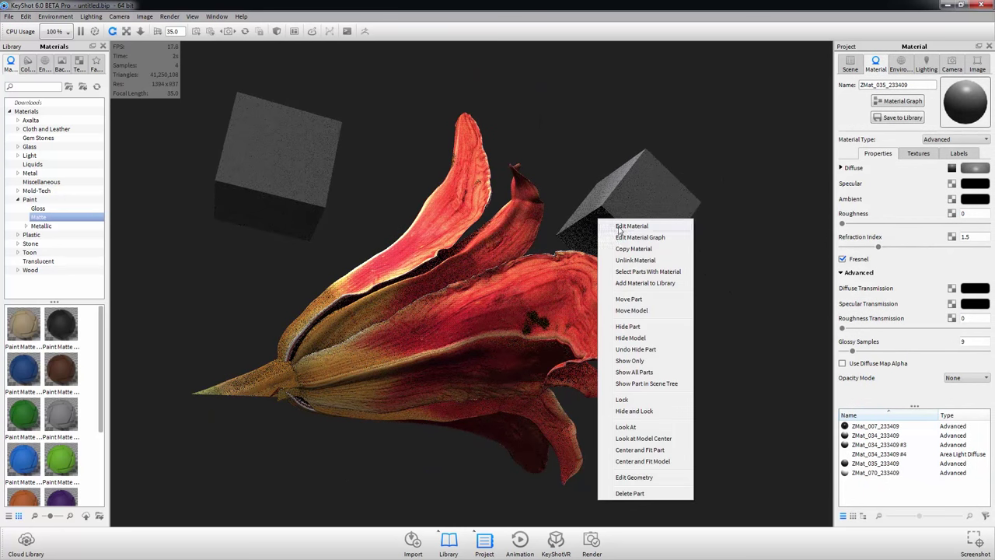
pyautogui.click(631, 261)
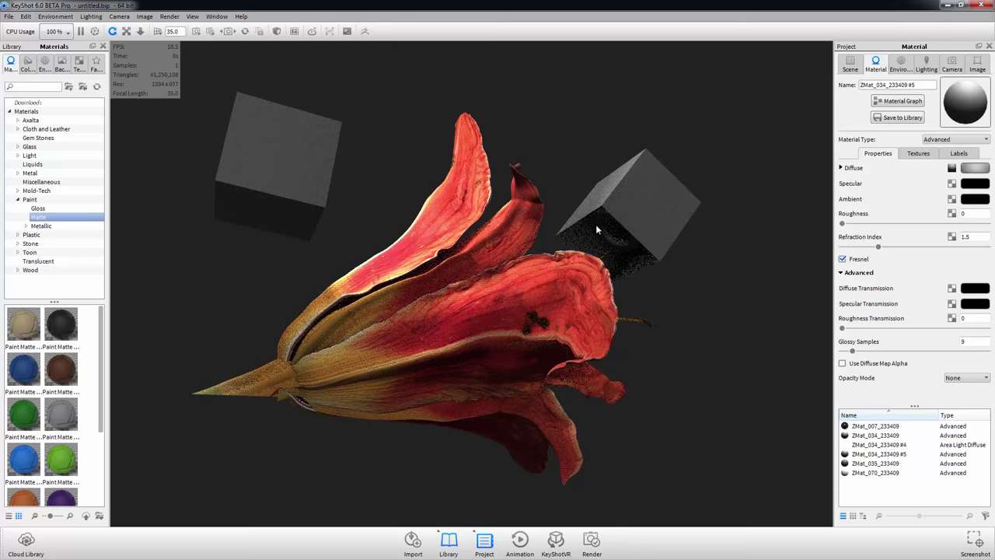
# - Change the second ring's material type to Area Light Diffuse and check its light on the flower's front
pyautogui.click(946, 143)
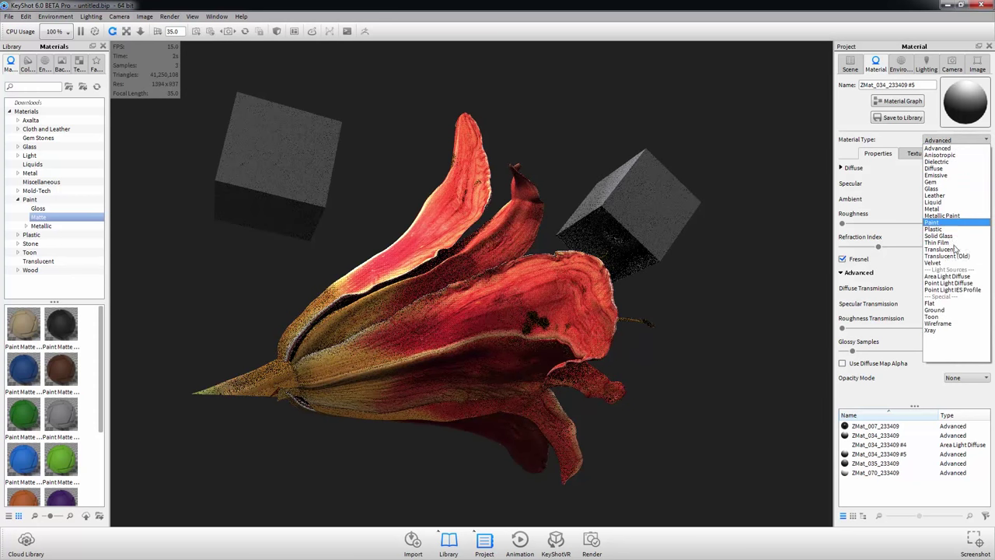
pyautogui.click(952, 277)
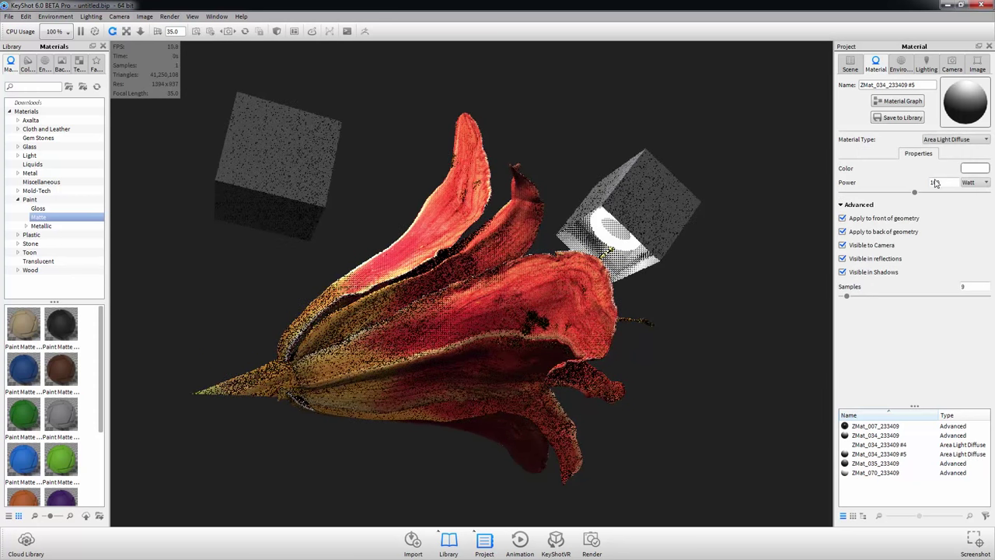
pyautogui.moveTo(562, 398); pyautogui.dragTo(468, 331)
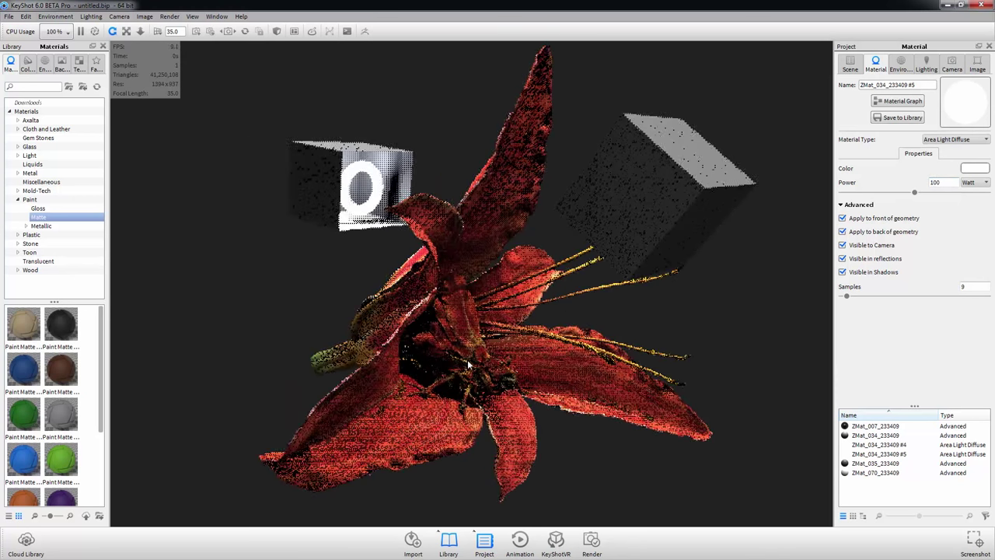
# - Set the second ring light's power to 4003 Watt
pyautogui.moveTo(945, 182); pyautogui.dragTo(892, 181)
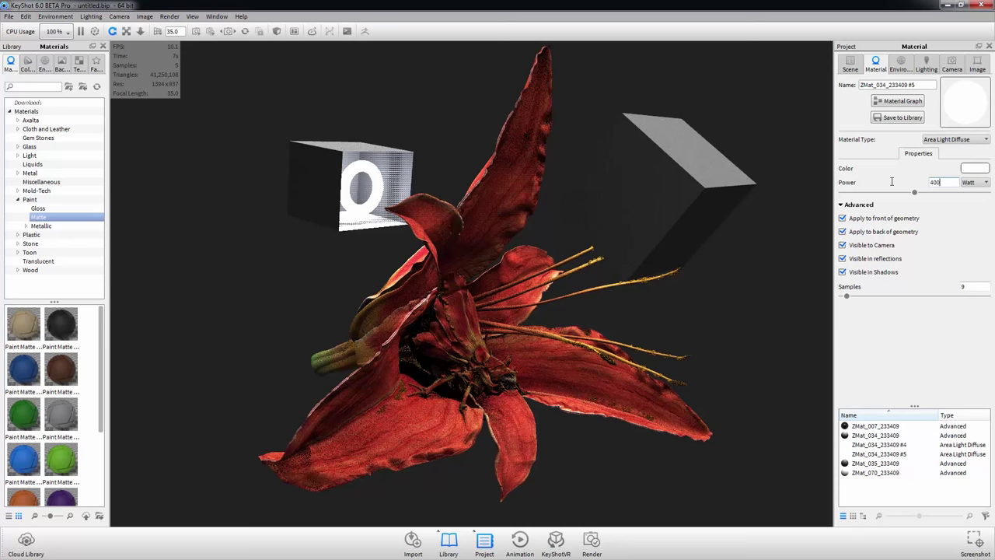
pyautogui.press('Return')
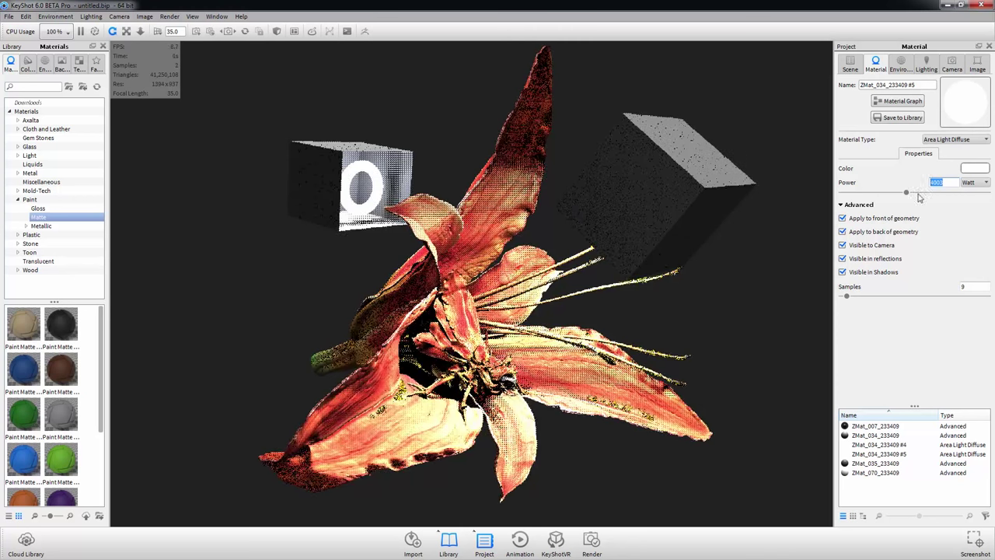
pyautogui.click(954, 179)
pyautogui.press('Return')
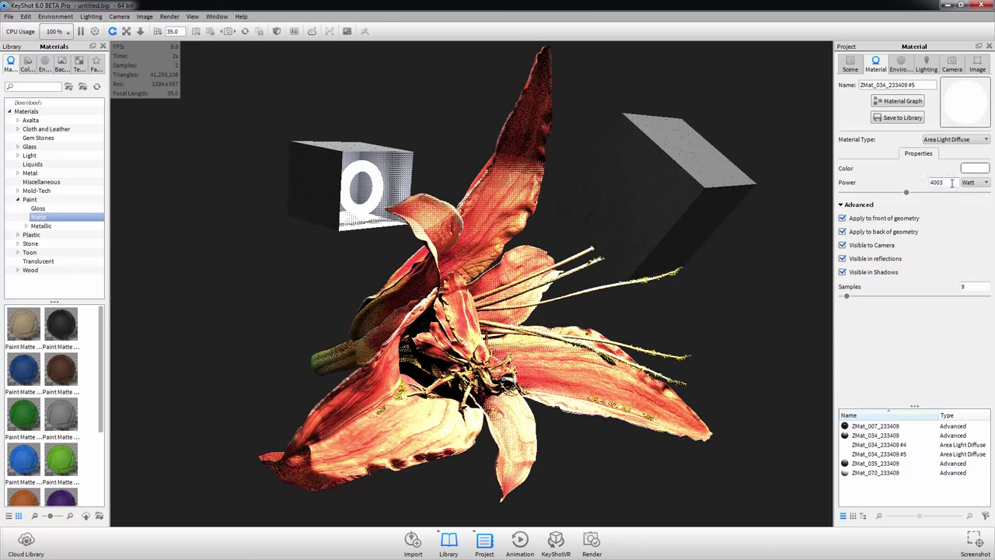
# - Set the second ring light's power to 300 Watt and check the flower's lighting
pyautogui.write('3')
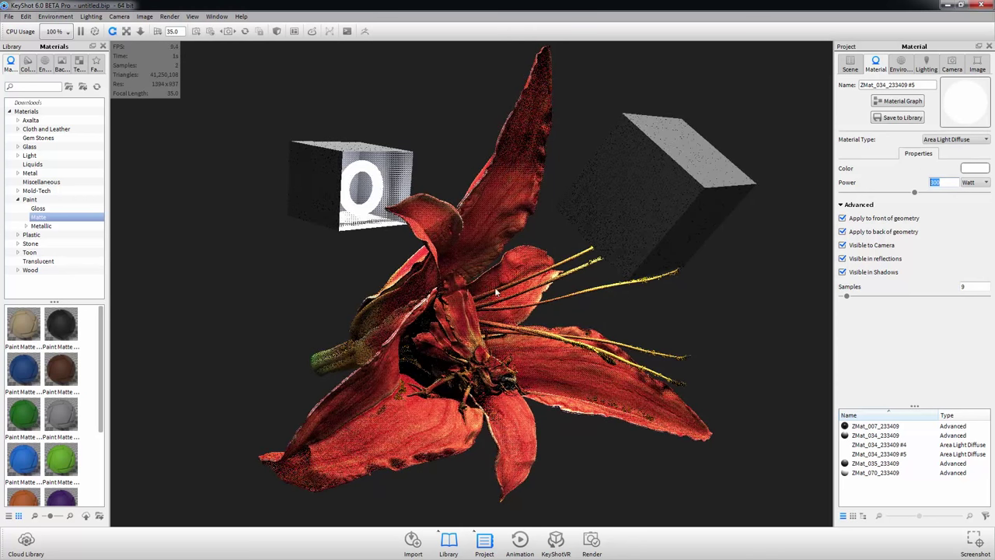
pyautogui.moveTo(549, 295); pyautogui.dragTo(498, 282)
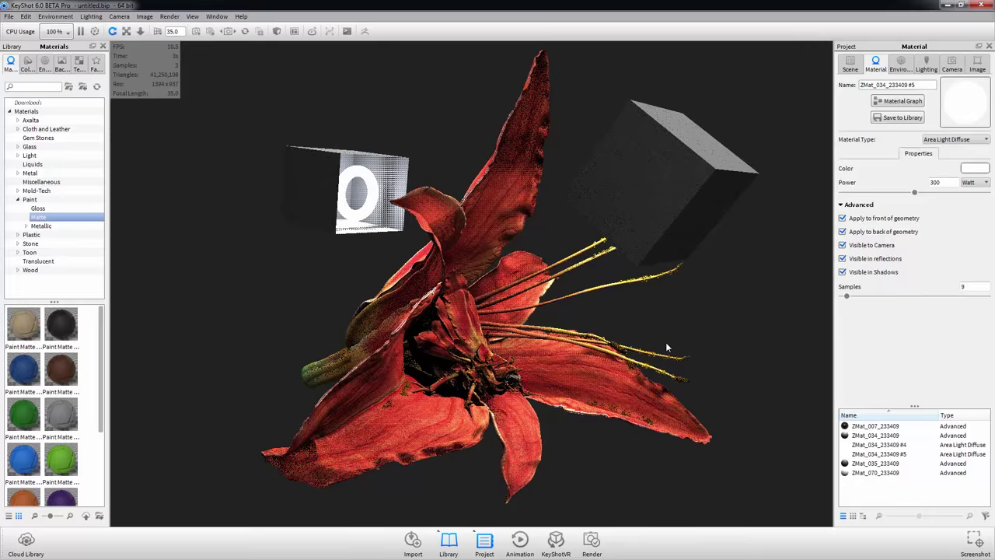
pyautogui.click(843, 259)
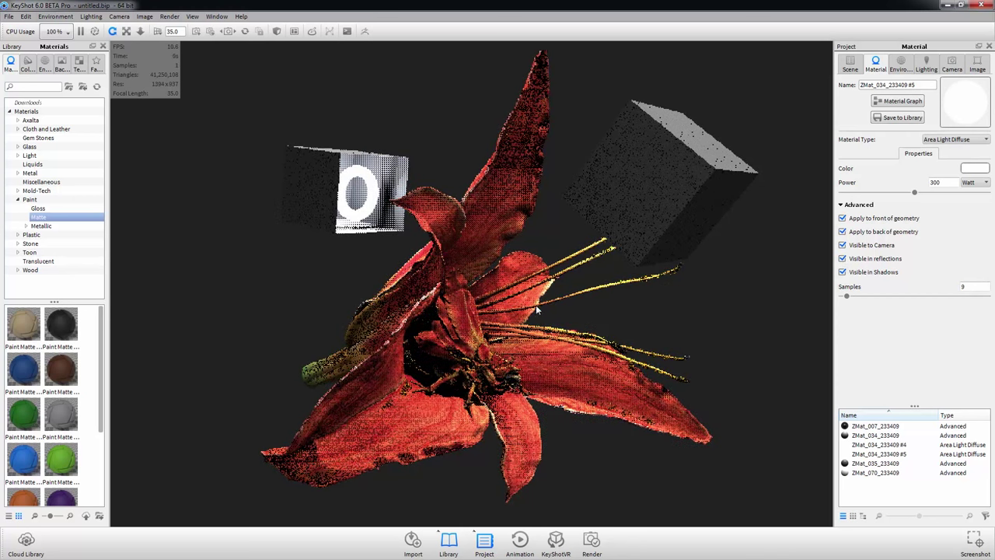
# - Set the free camera's perspective focal length to 72.86
pyautogui.moveTo(555, 264); pyautogui.dragTo(579, 196, button='middle')
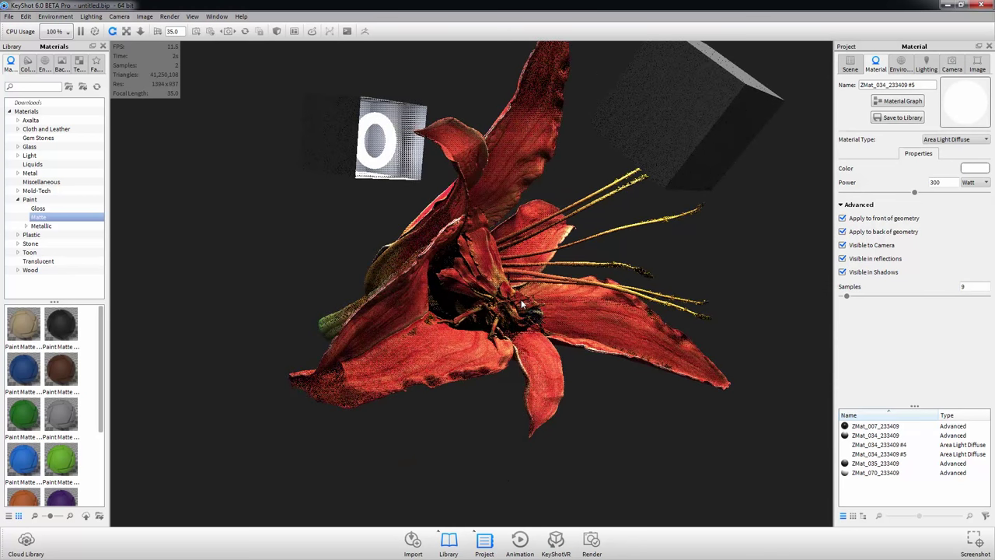
pyautogui.scroll(4, 568, 331)
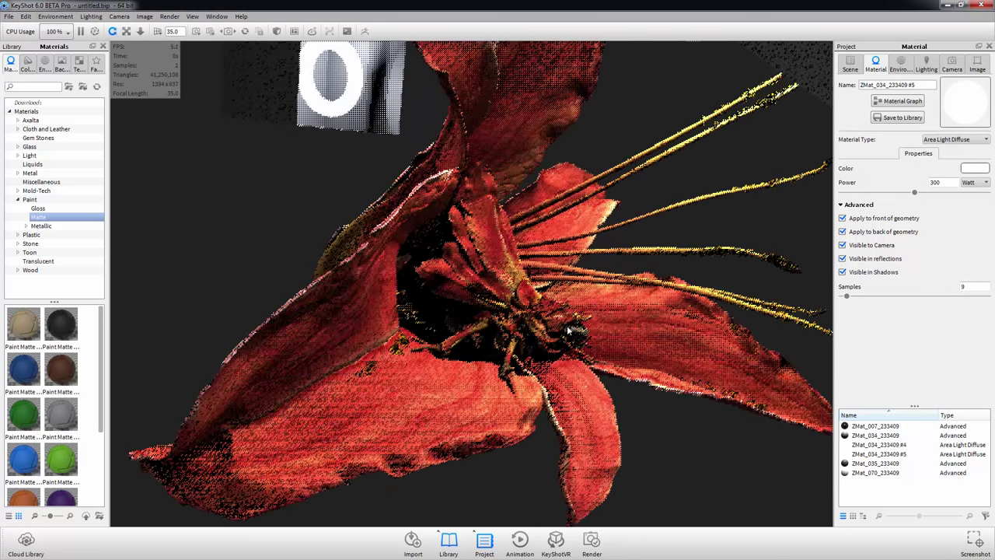
pyautogui.moveTo(569, 331); pyautogui.dragTo(334, 249)
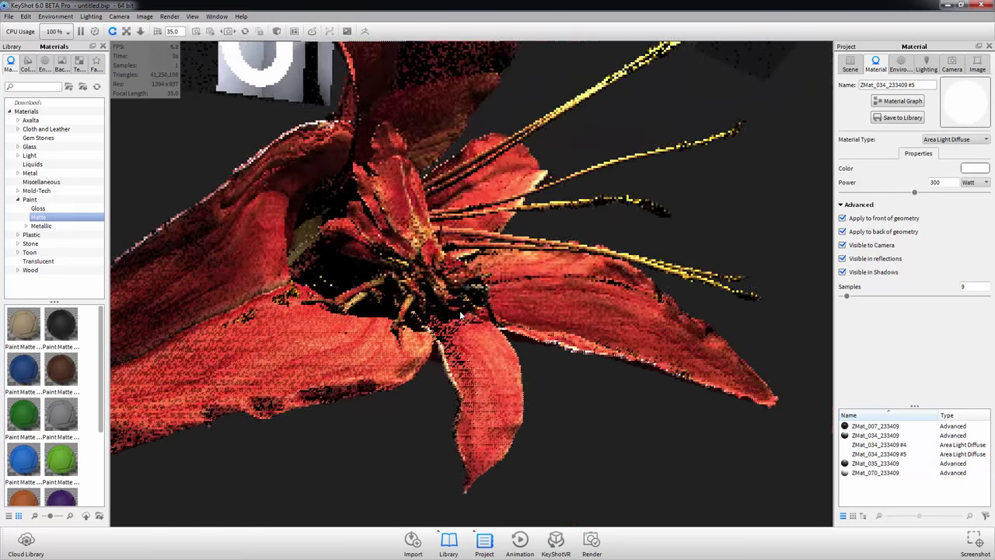
pyautogui.click(900, 69)
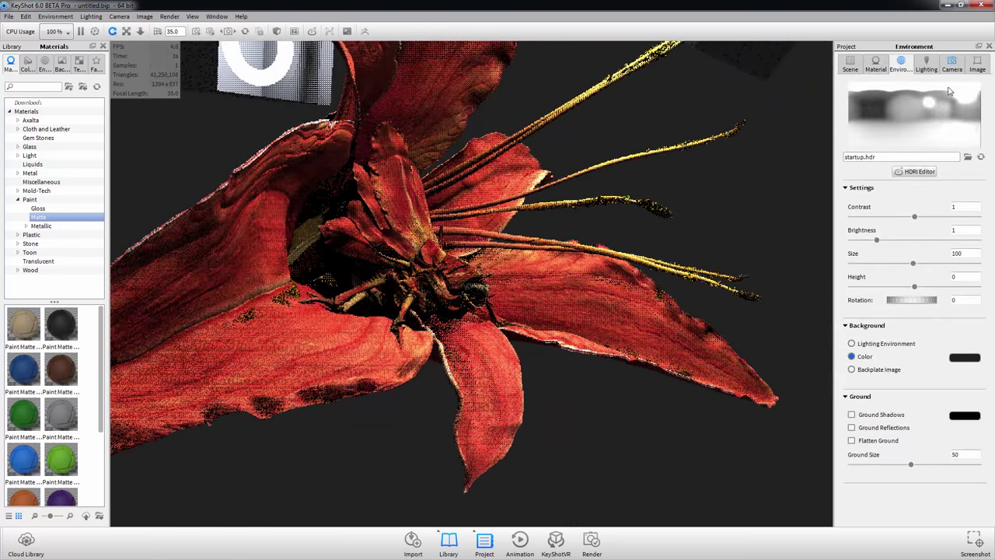
pyautogui.click(925, 68)
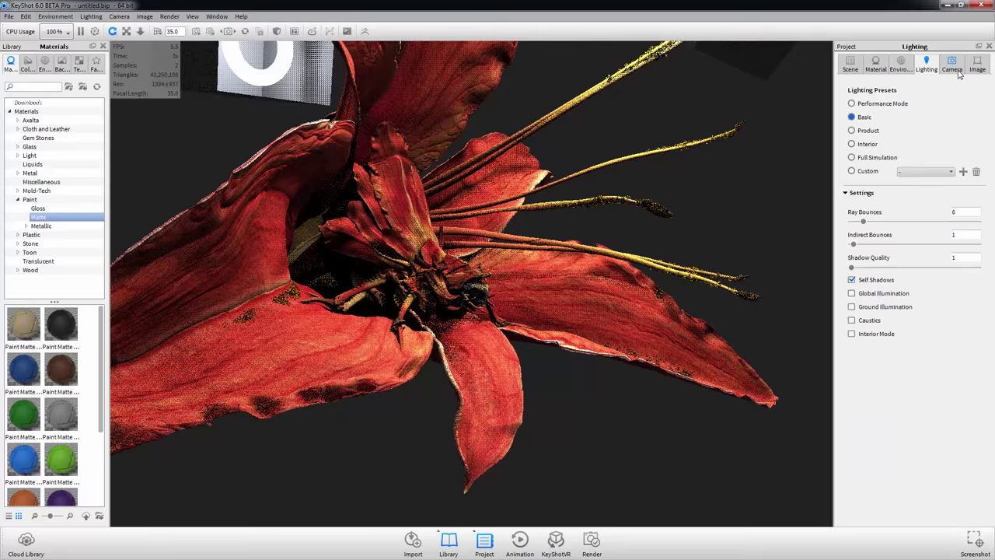
pyautogui.click(952, 67)
pyautogui.moveTo(873, 261); pyautogui.dragTo(898, 261)
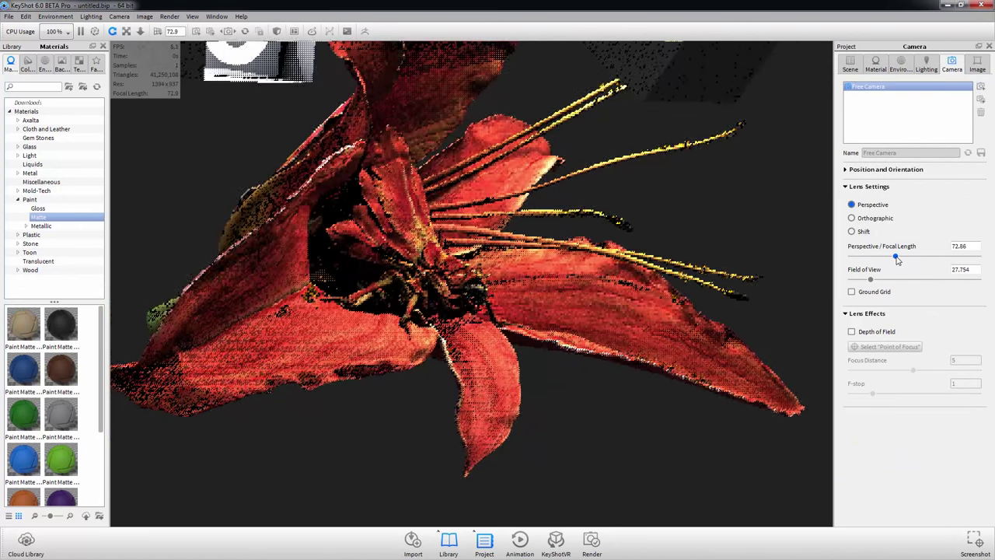
# - Open the material of the petals at the flower's centre and set its specular color to gray, RGB 119, 119, 119
pyautogui.moveTo(526, 293); pyautogui.dragTo(531, 350, button='middle')
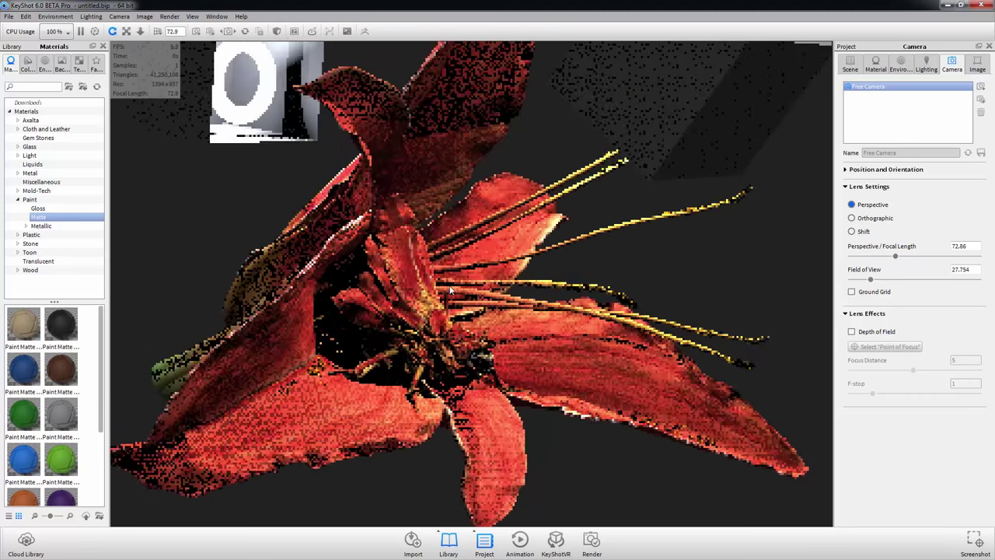
pyautogui.scroll(3, 534, 346)
pyautogui.moveTo(512, 266); pyautogui.dragTo(442, 281)
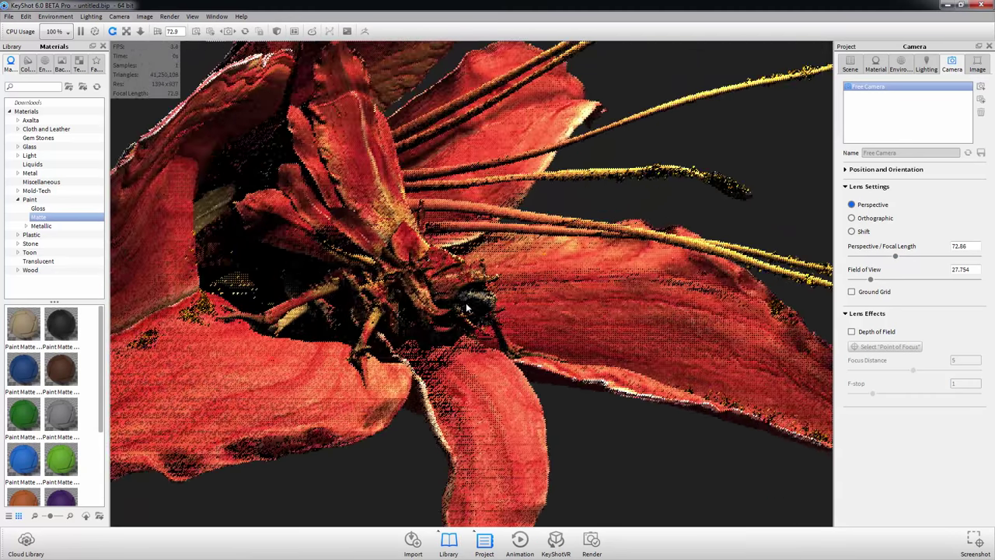
pyautogui.scroll(4, 469, 309)
pyautogui.moveTo(333, 177); pyautogui.dragTo(450, 304)
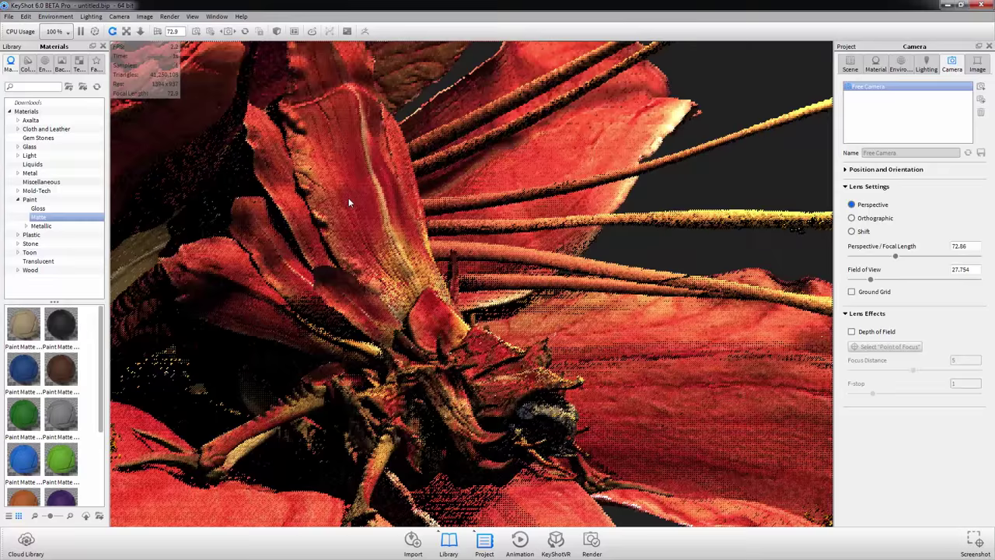
pyautogui.doubleClick(349, 201)
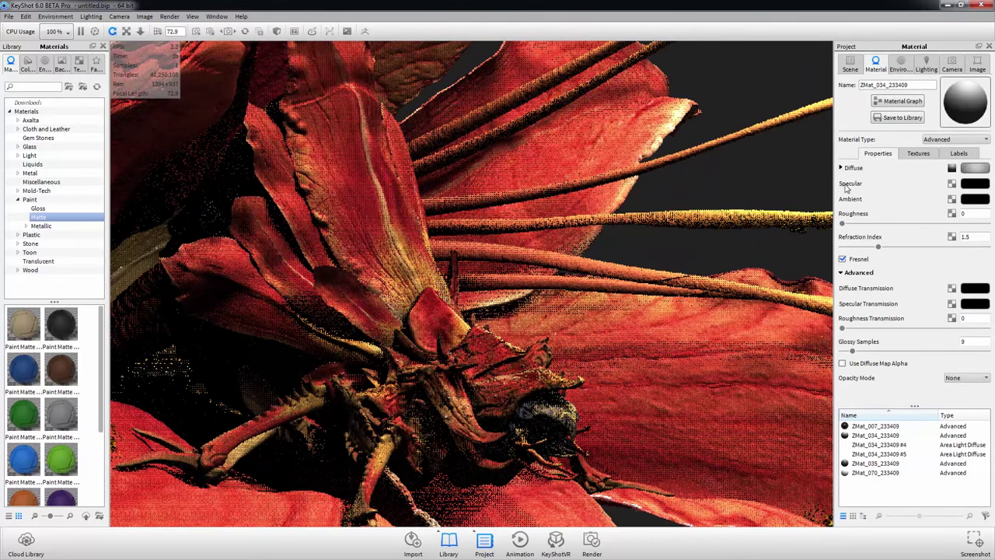
pyautogui.click(981, 185)
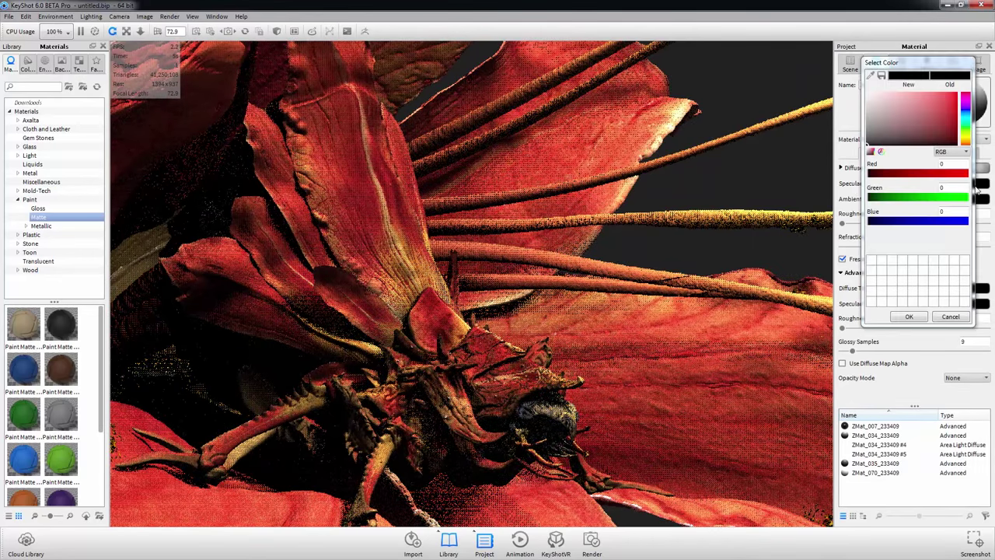
pyautogui.moveTo(876, 135); pyautogui.dragTo(854, 121)
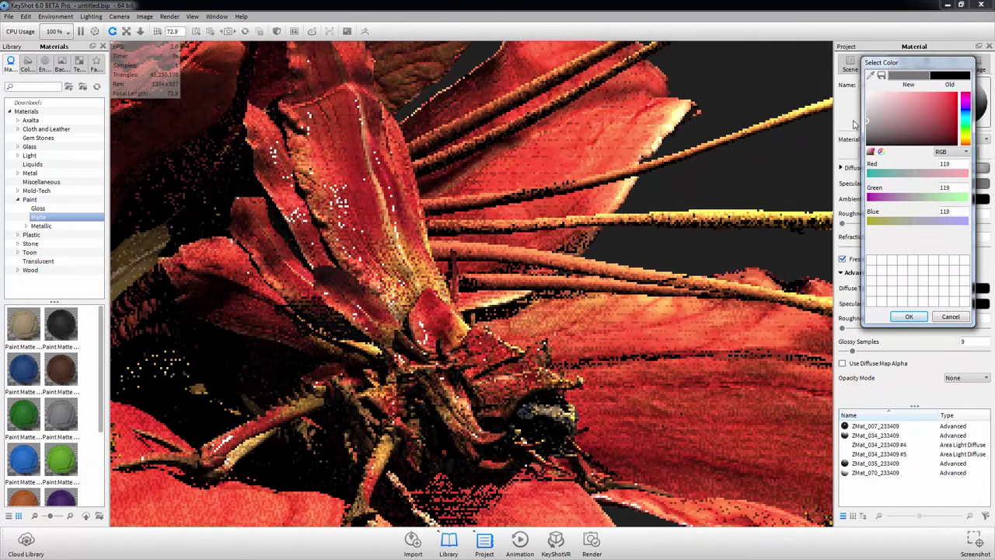
pyautogui.click(909, 318)
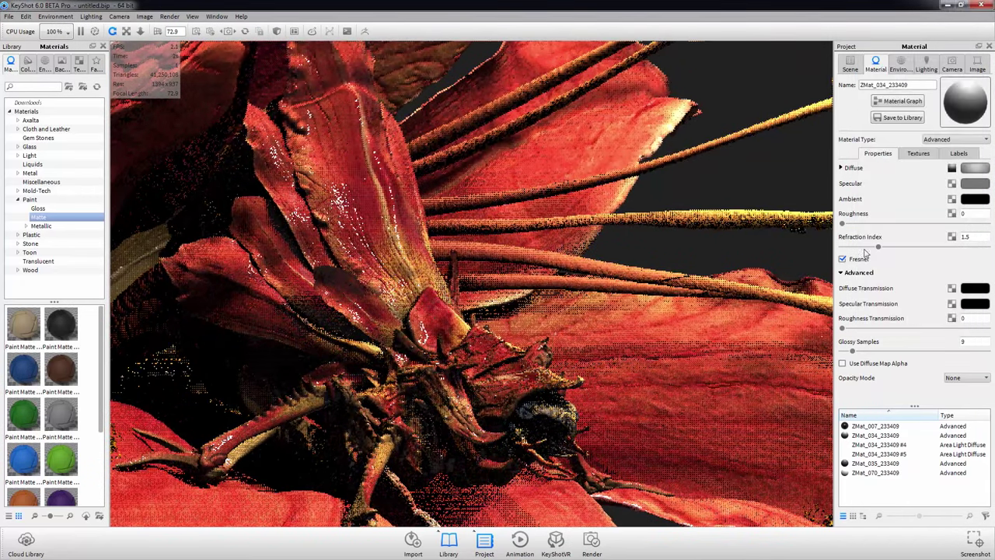
# - Set the petal material's roughness to 0.079 to soften the specular highlights
pyautogui.moveTo(851, 225); pyautogui.dragTo(852, 226)
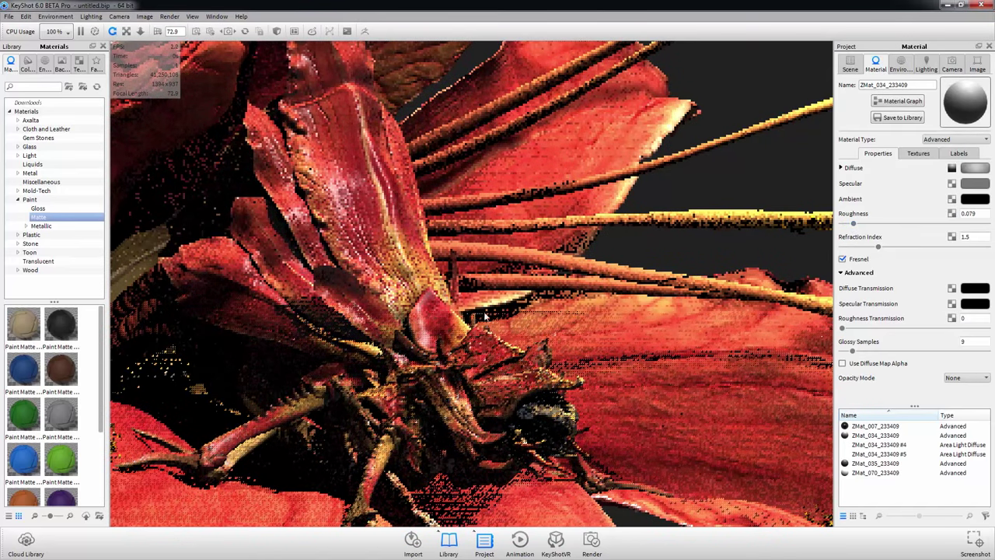
pyautogui.moveTo(485, 315); pyautogui.dragTo(324, 272)
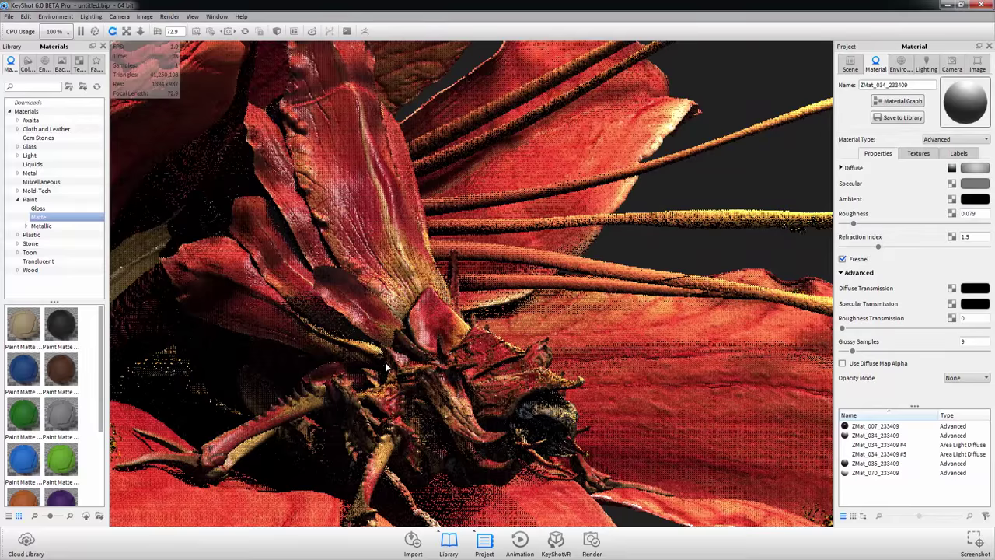
pyautogui.moveTo(394, 352); pyautogui.dragTo(450, 240)
# - Unlink the material of the large ring above the flower and open it for editing
pyautogui.scroll(-5, 450, 241)
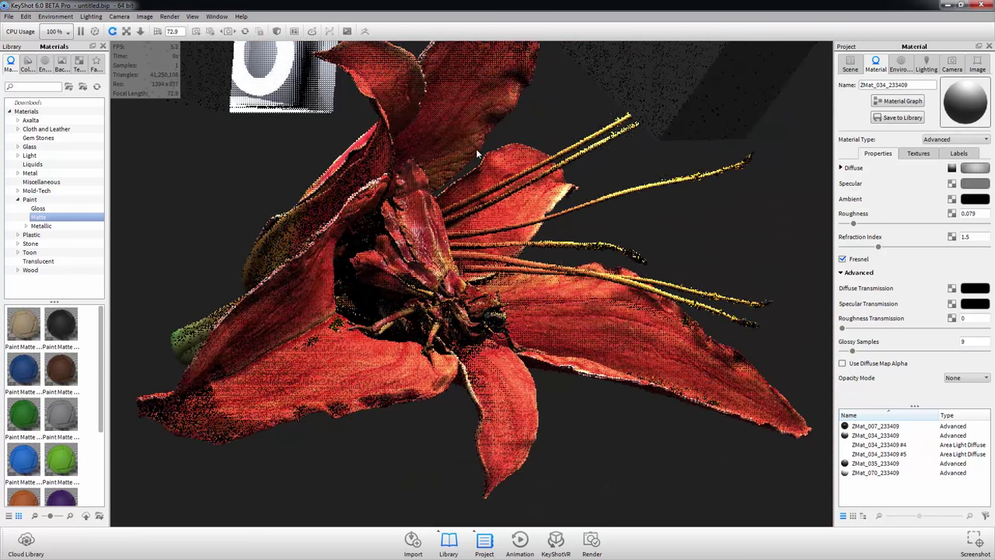
pyautogui.scroll(-3, 481, 383)
pyautogui.scroll(-4, 487, 360)
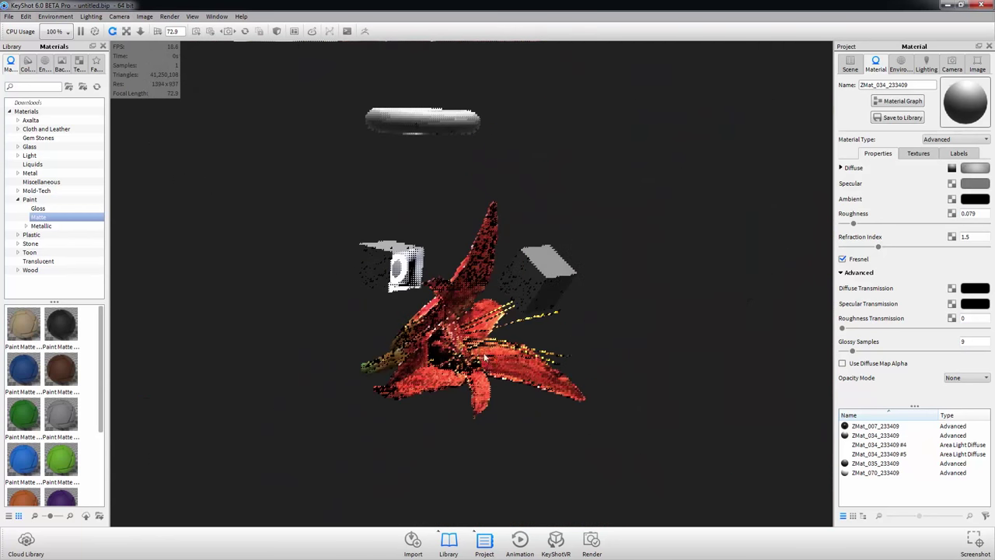
pyautogui.rightClick(441, 119)
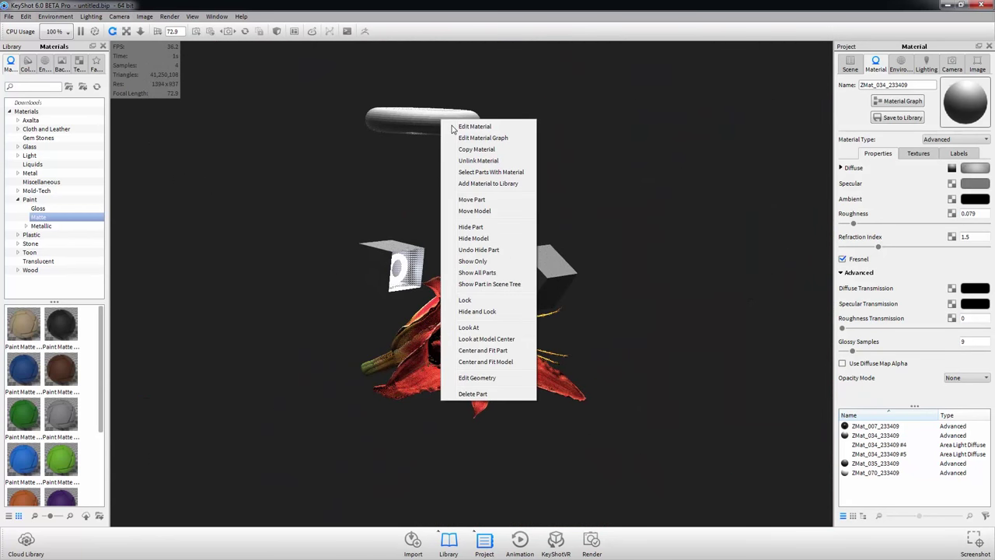
pyautogui.click(482, 162)
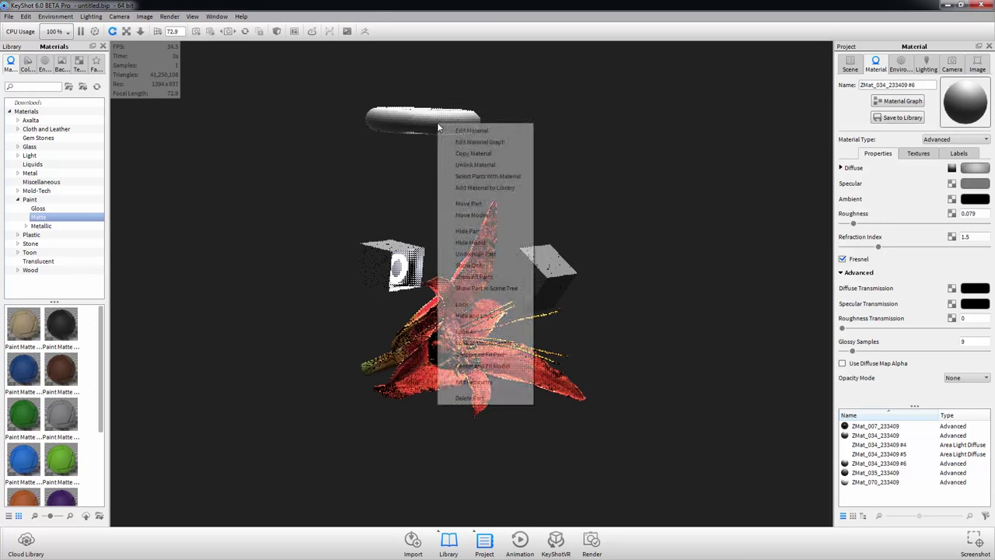
pyautogui.click(458, 132)
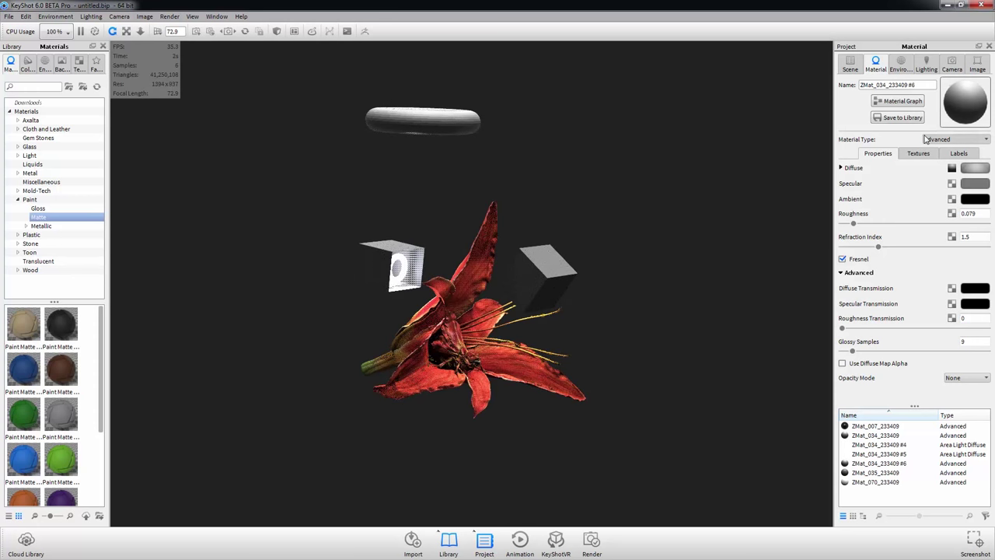
# - Change the overhead ring's material type to Area Light Diffuse and view the flower from the front
pyautogui.click(925, 139)
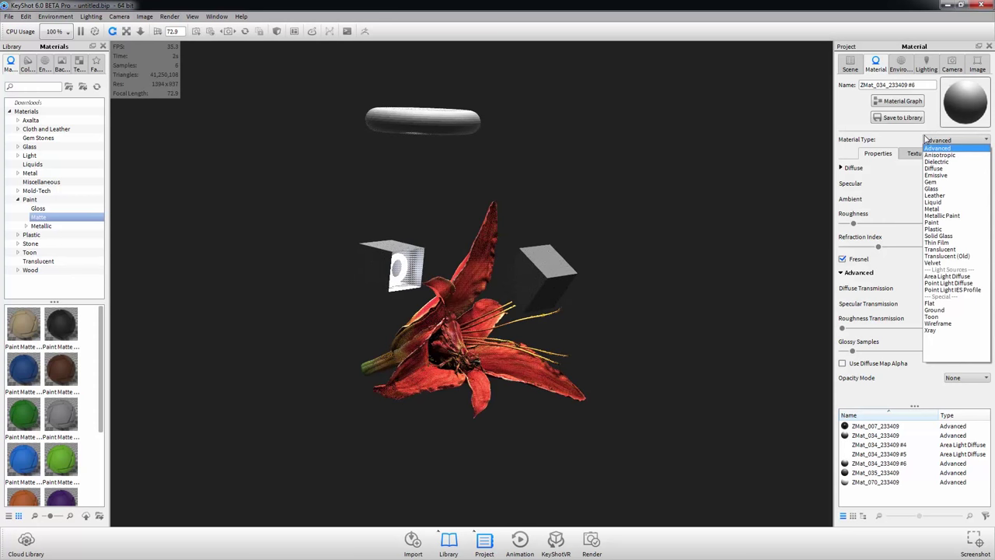
pyautogui.click(946, 276)
pyautogui.moveTo(437, 210); pyautogui.dragTo(475, 207, button='middle')
pyautogui.moveTo(431, 207); pyautogui.dragTo(226, 161)
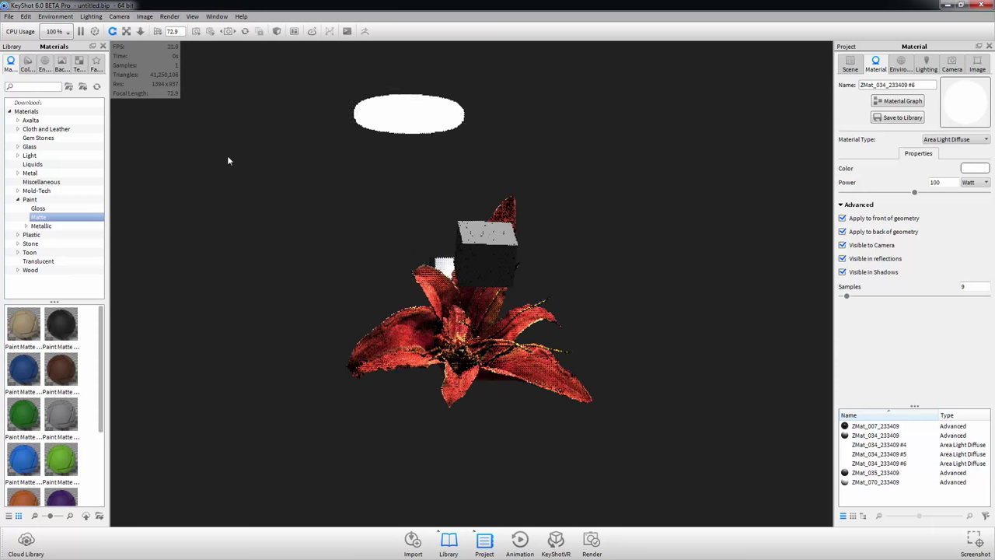
# - Move the overhead ring light sideways to center it above the flower and lower it closer to the petals
pyautogui.rightClick(401, 103)
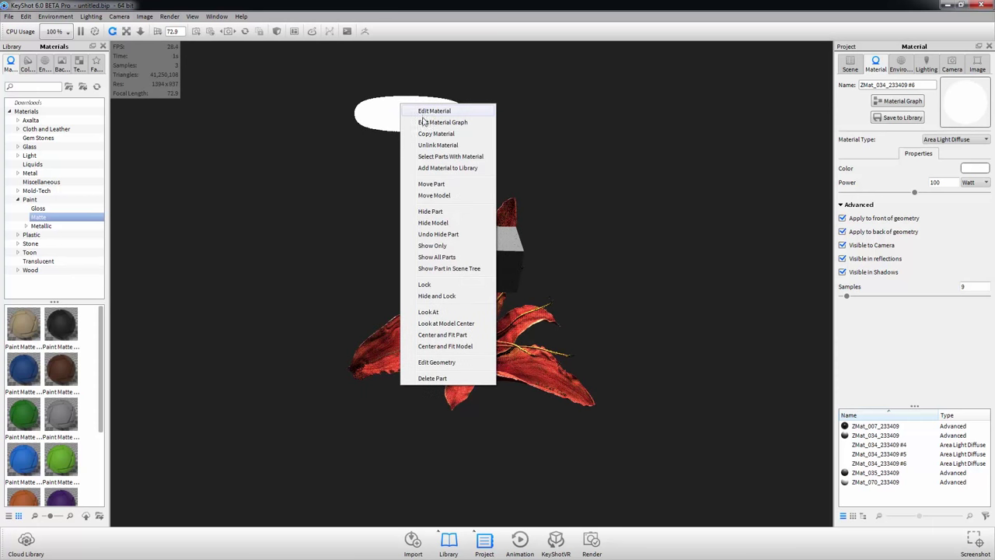
pyautogui.click(432, 184)
pyautogui.moveTo(335, 113); pyautogui.dragTo(509, 52)
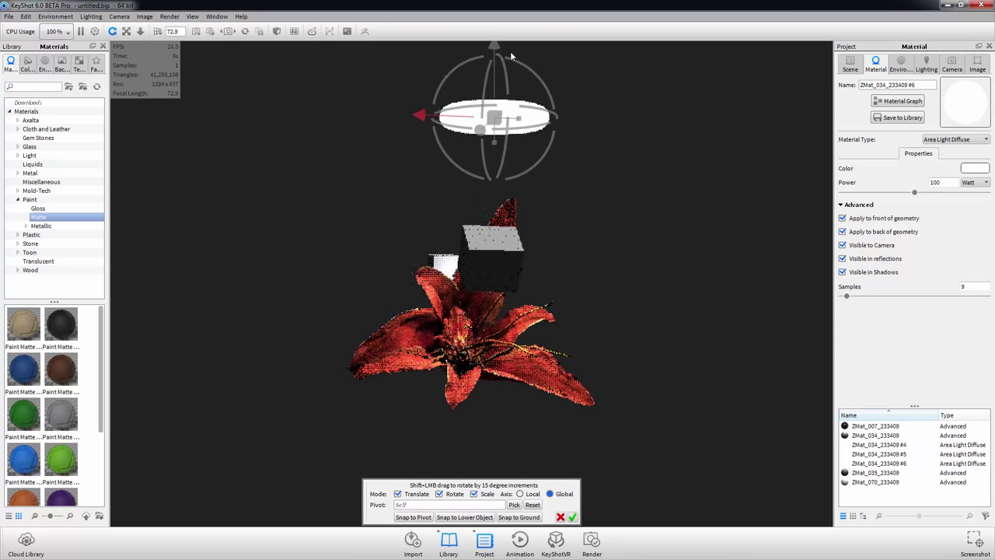
pyautogui.moveTo(491, 144); pyautogui.dragTo(488, 125)
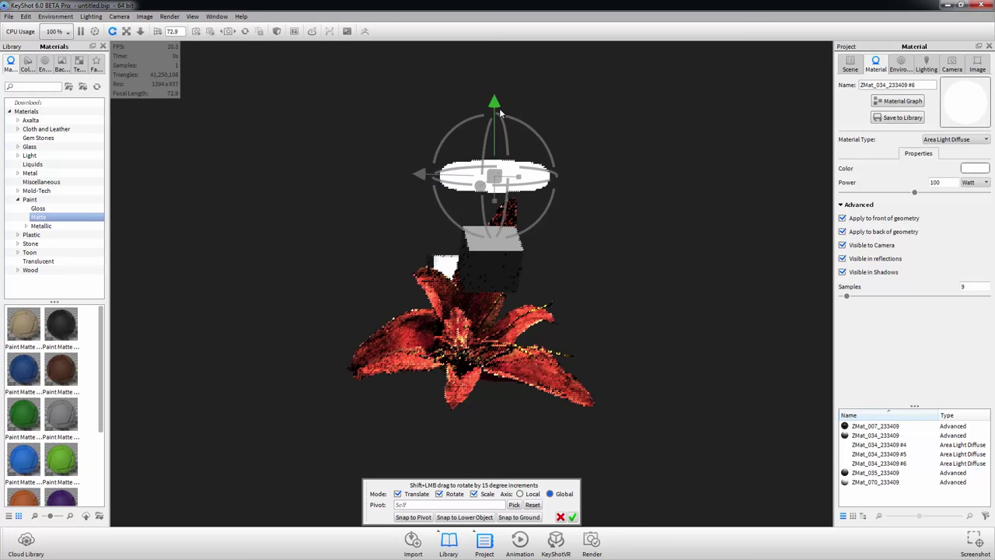
pyautogui.click(572, 517)
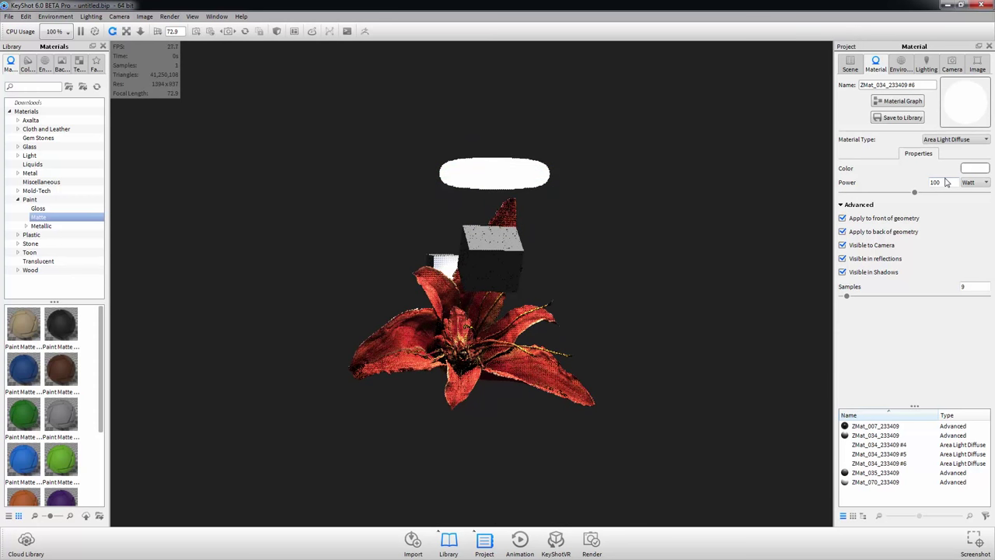
# - Set the overhead ring light's color to a pale warm yellow, RGB 245, 236, 202
pyautogui.click(971, 169)
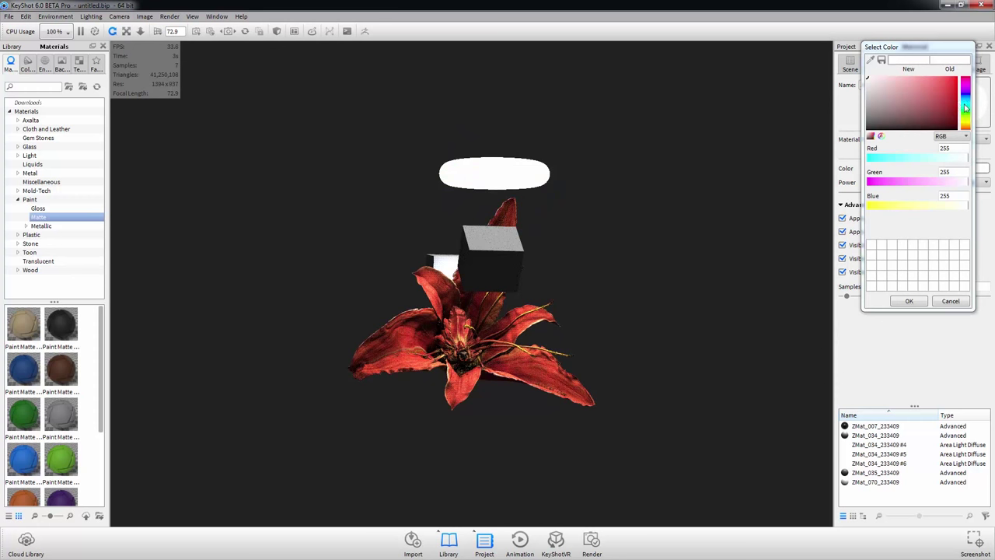
pyautogui.click(966, 124)
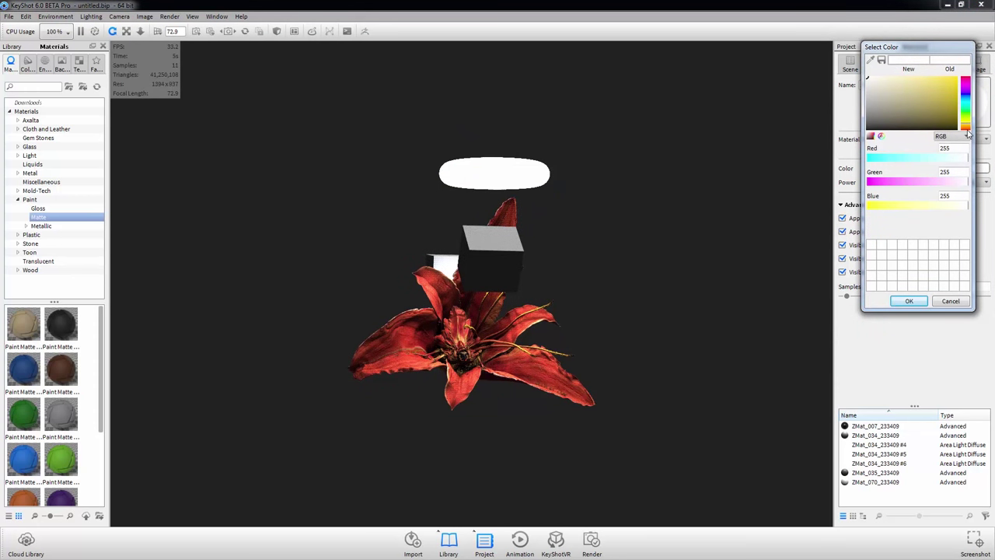
pyautogui.click(883, 81)
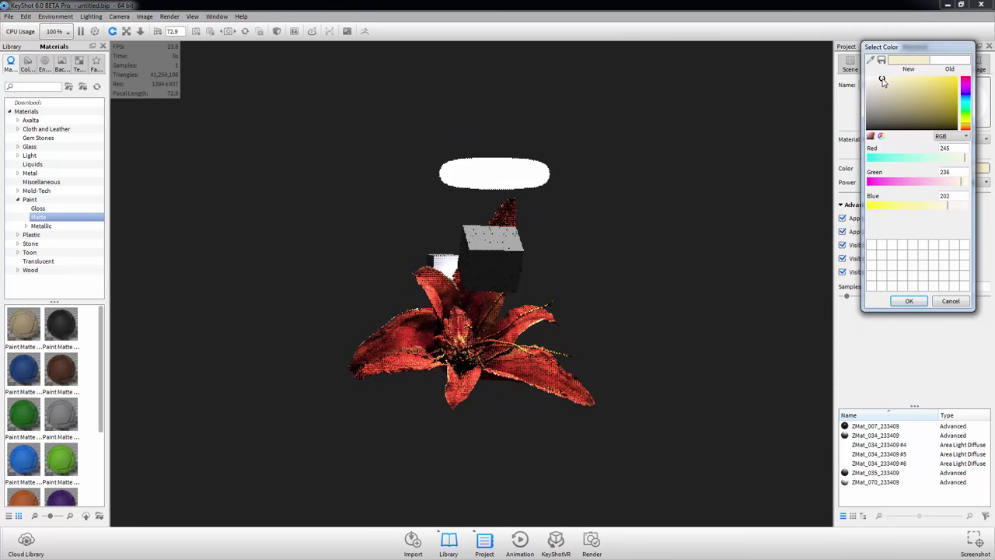
pyautogui.click(908, 300)
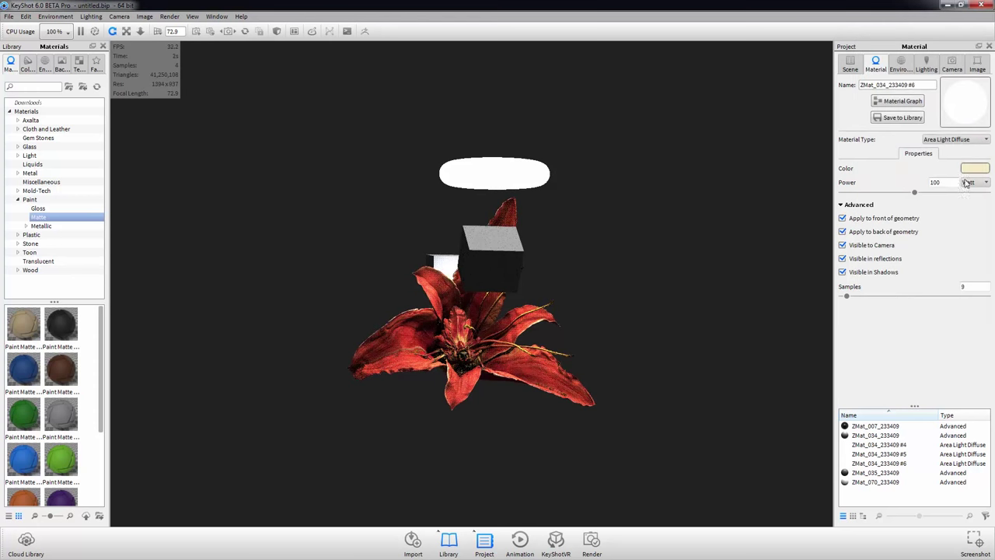